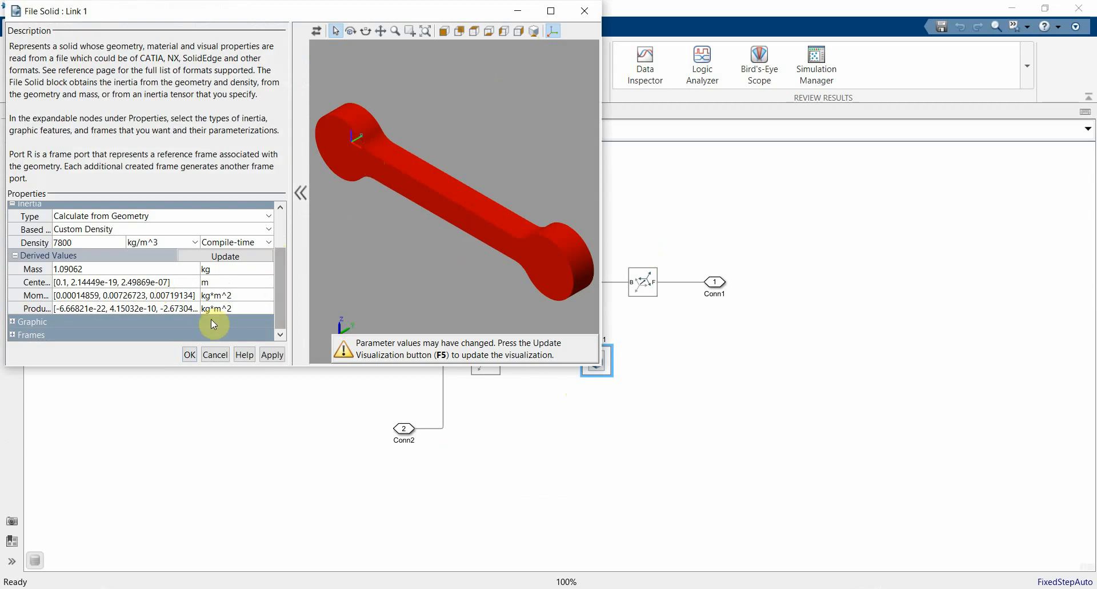
Step: Close the Link 1 solid properties, return to the model's top level, and check the torque calculation slide in PowerPoint before returning to Simulink
click(191, 355)
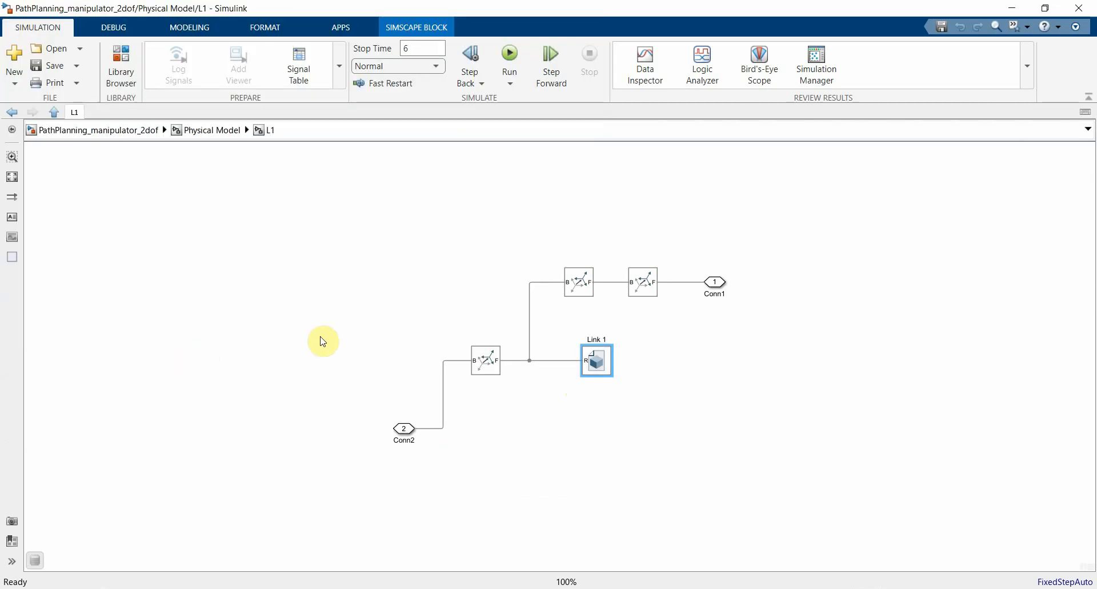
click(143, 131)
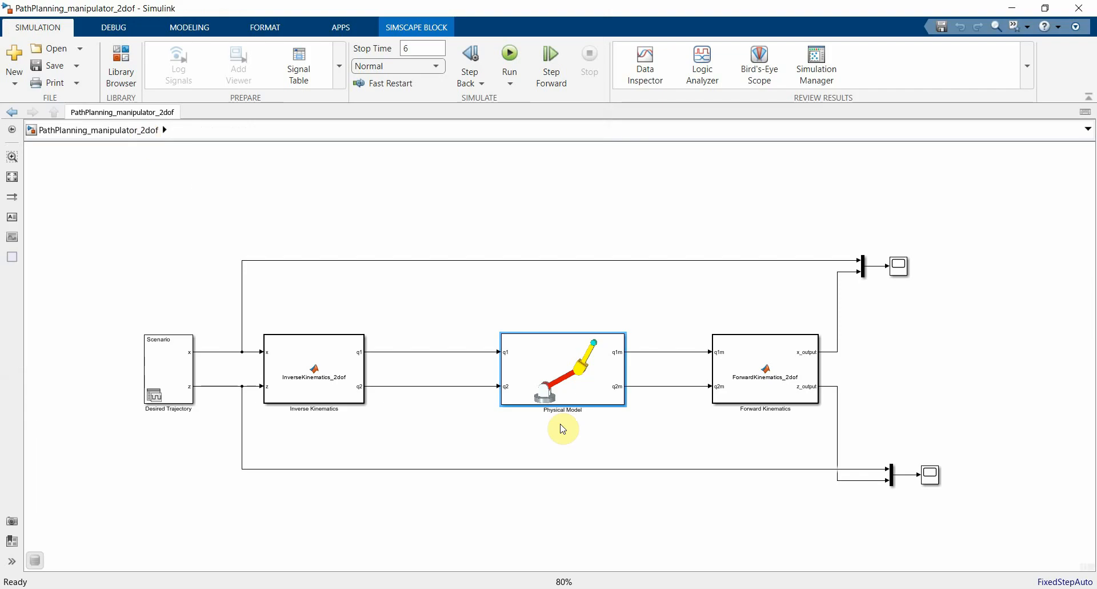
click(285, 588)
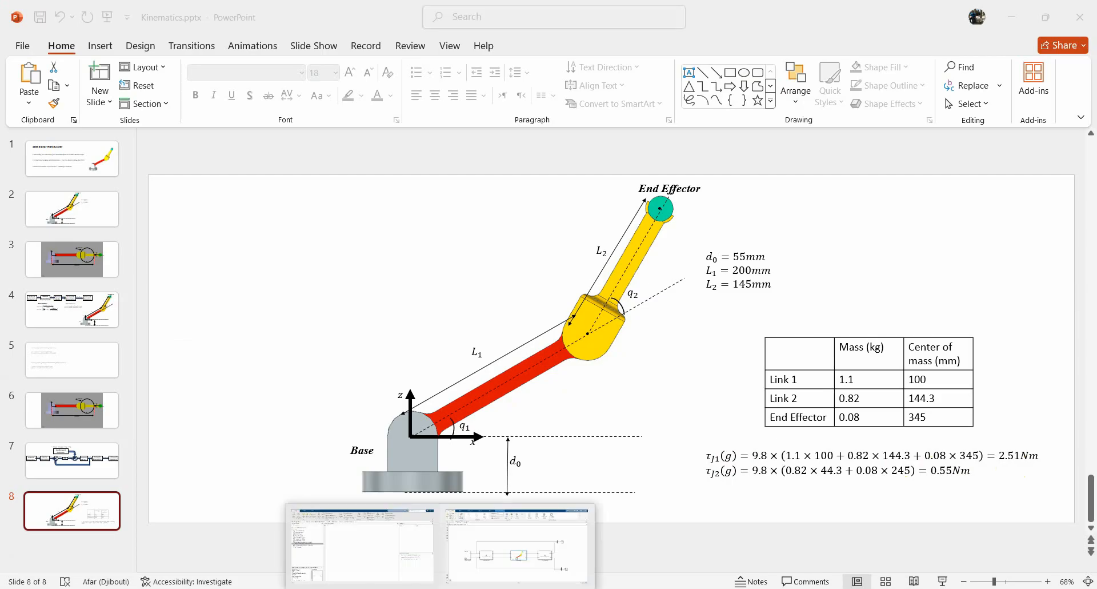
click(564, 520)
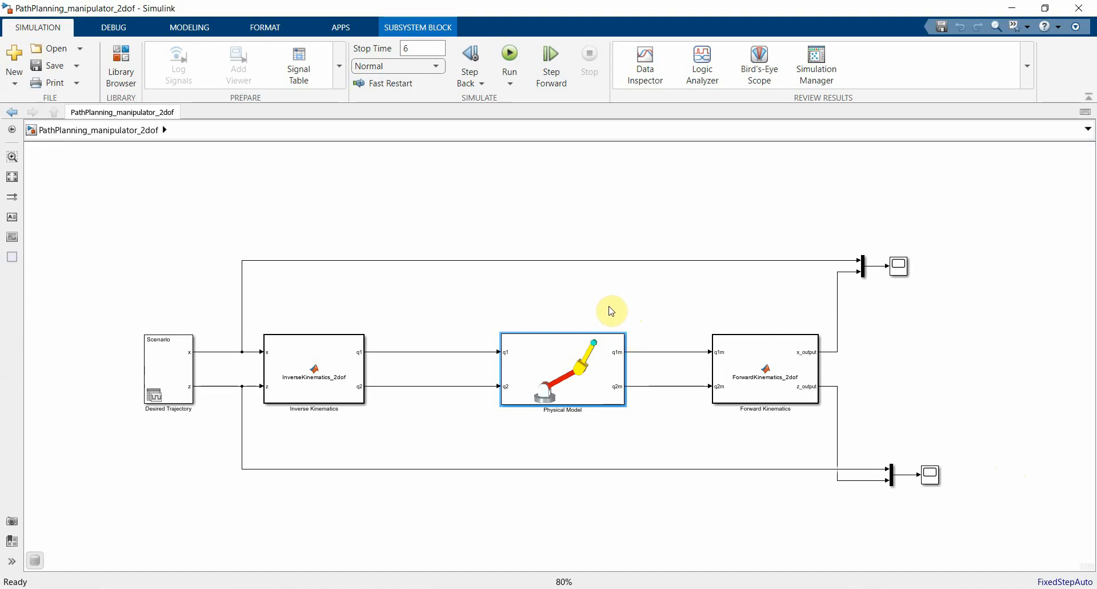
Step: Open the End effector File Solid inside the Physical Model subsystem, expand its frames, and show the frames on the preview
double_click(570, 366)
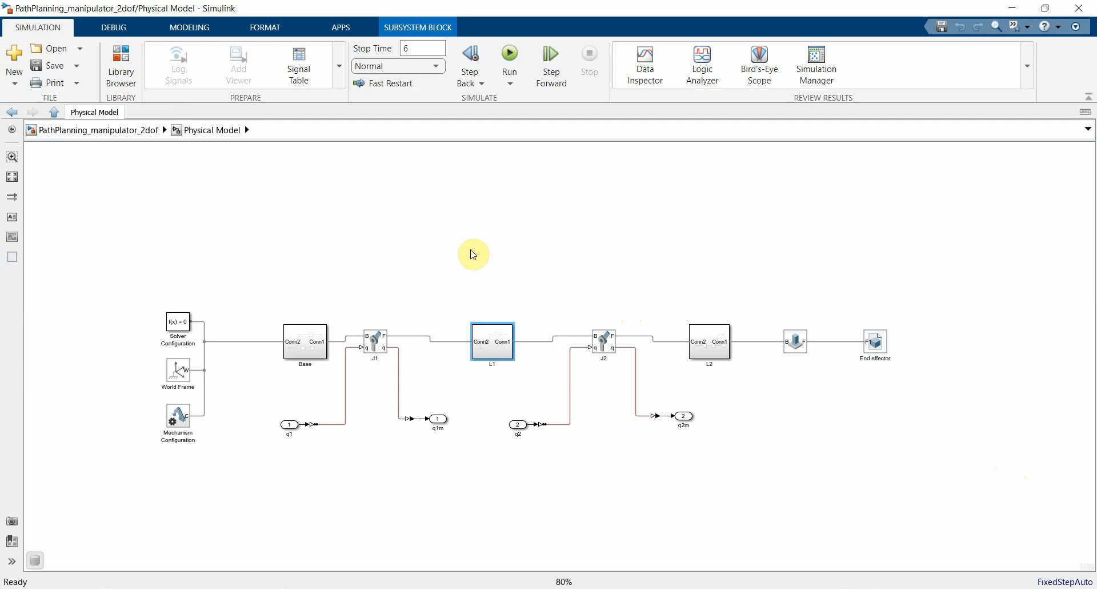
double_click(879, 345)
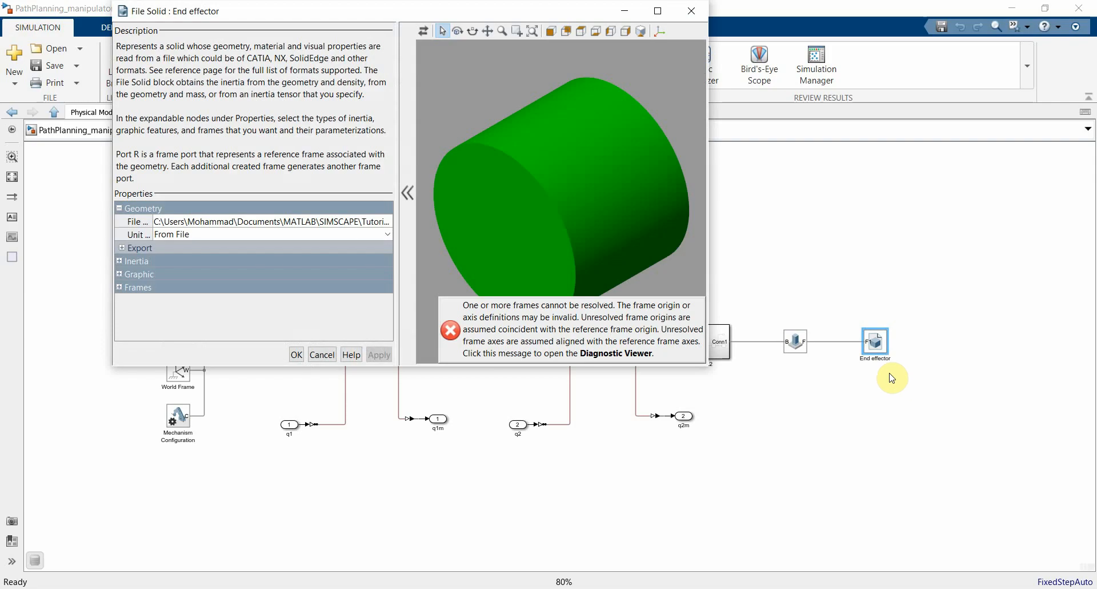
drag(544, 12, 483, 26)
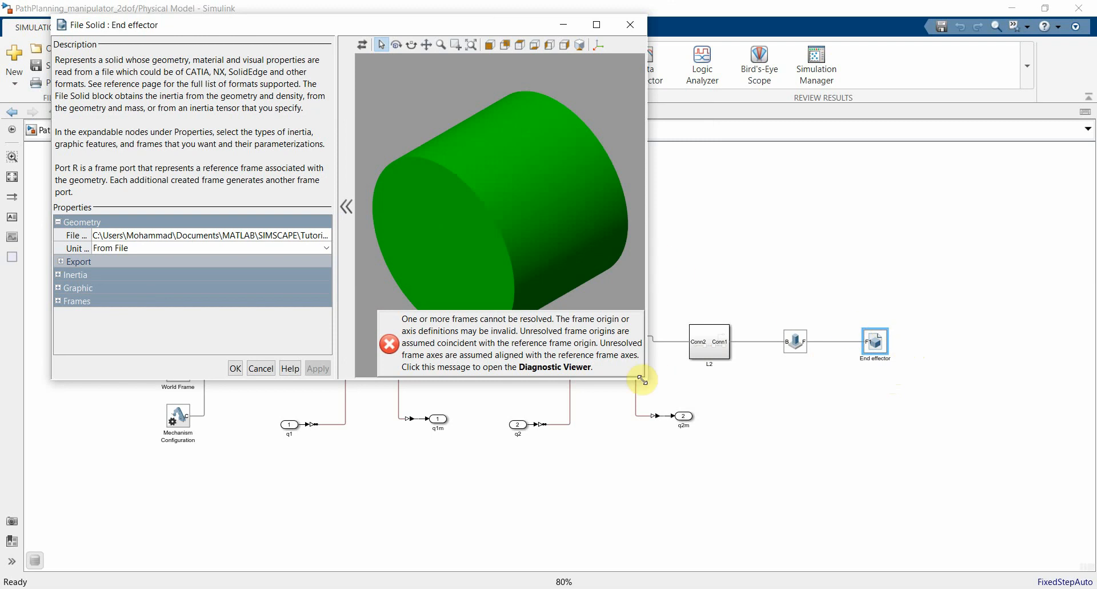
drag(642, 380, 778, 484)
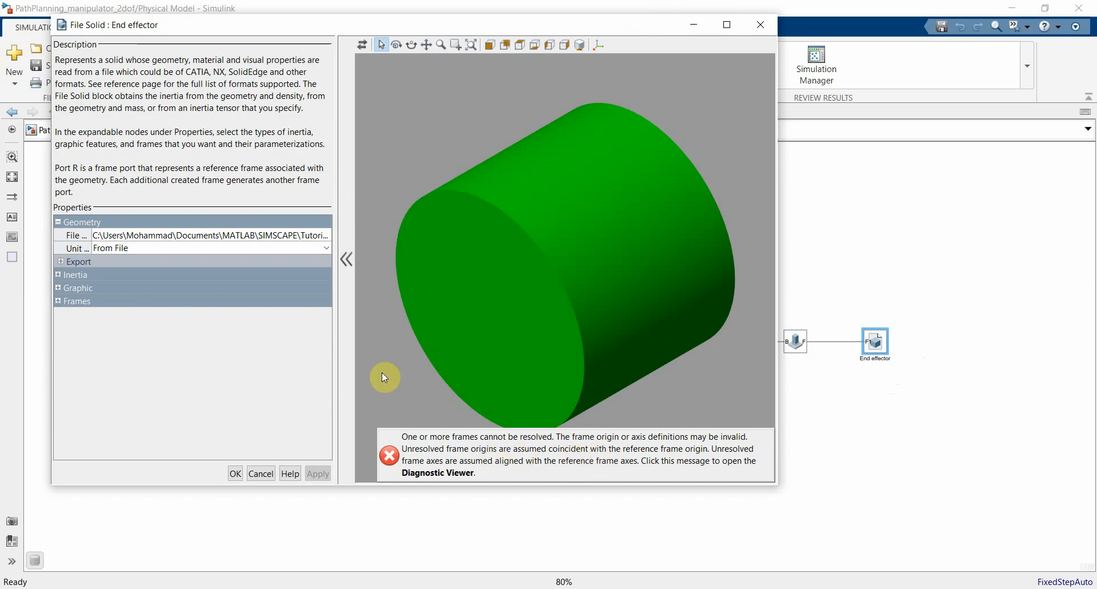
click(59, 300)
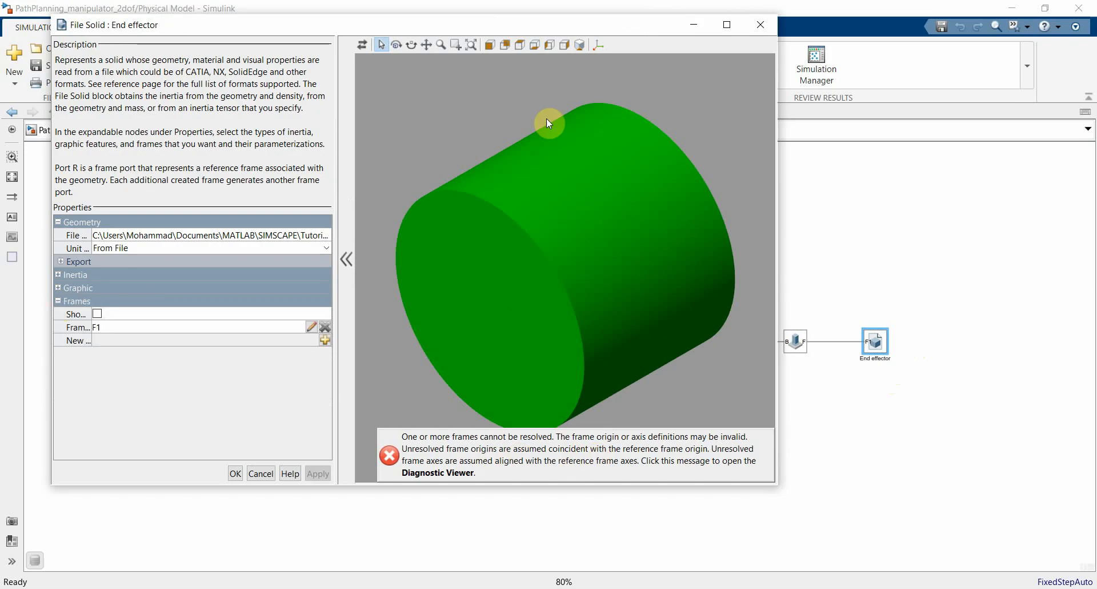
click(597, 45)
drag(650, 258, 694, 216)
Step: Remove frame F1 from the End effector solid, enable its reference port R, and accept the changes
click(324, 326)
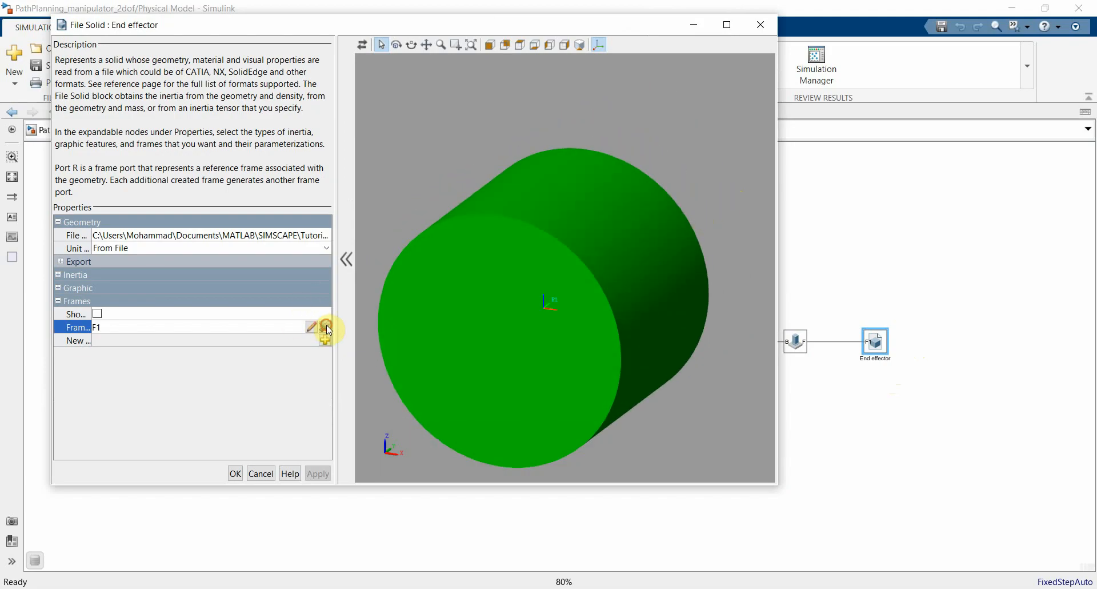
click(97, 315)
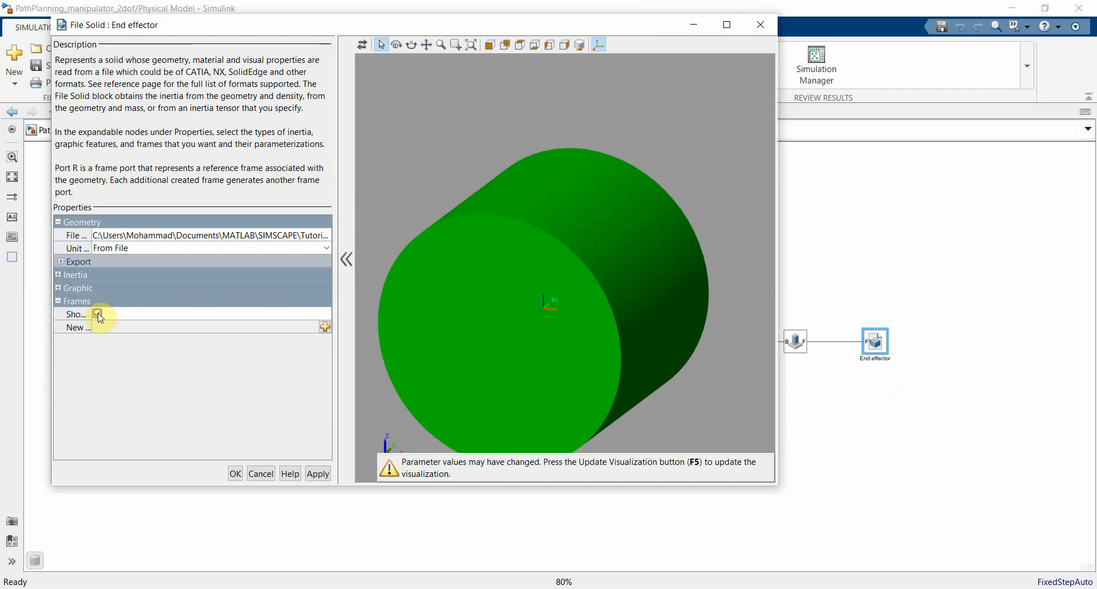
scroll(615, 196, down, 3)
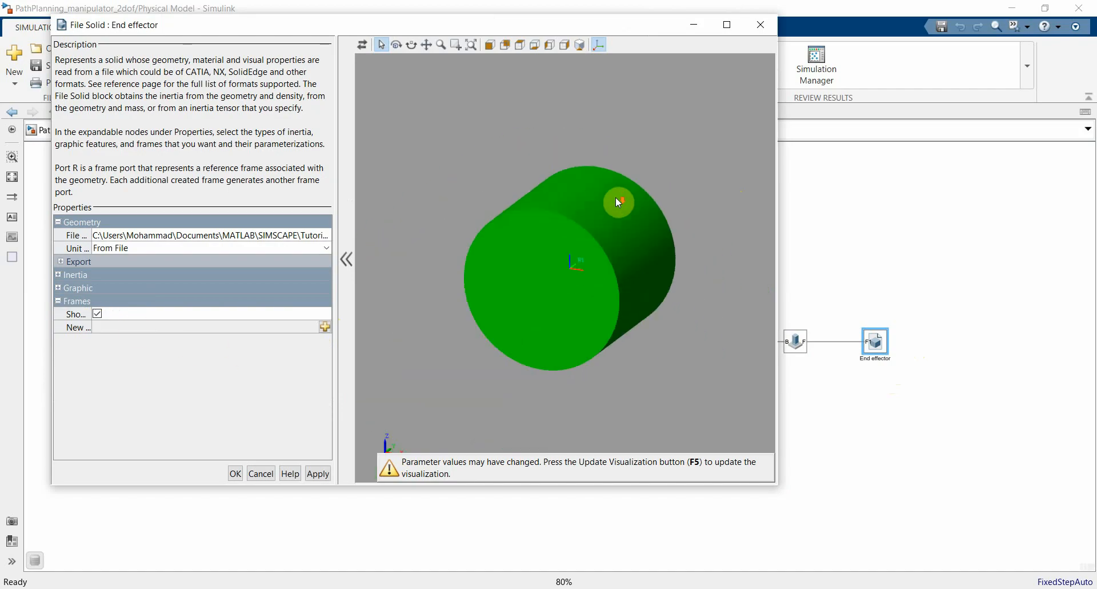
mouse_move(602, 233)
mouse_down()
mouse_move(581, 258)
mouse_move(657, 228)
mouse_move(696, 189)
mouse_move(598, 223)
mouse_up()
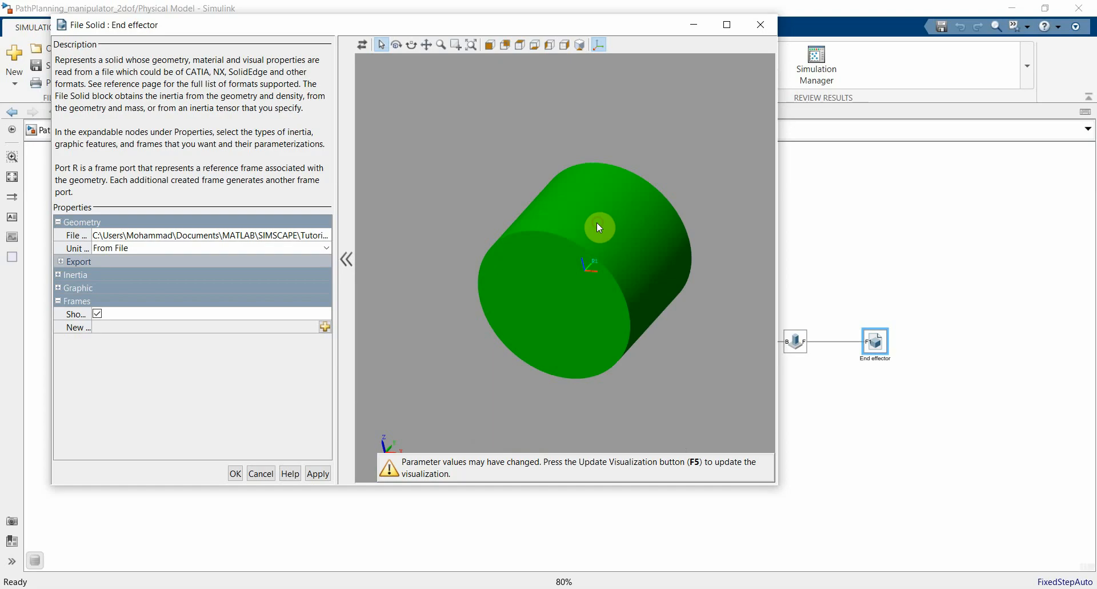
click(241, 473)
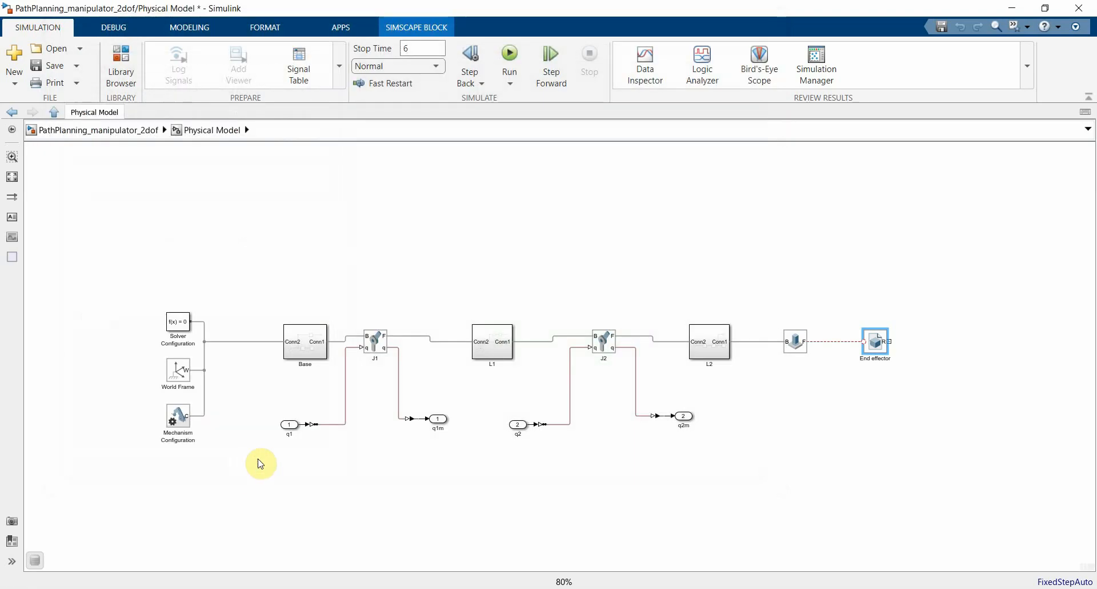
Step: Delete the End effector's broken connection, rotate the block 180 degrees, and connect port R to port F of the preceding block
click(839, 341)
key(Delete)
click(874, 346)
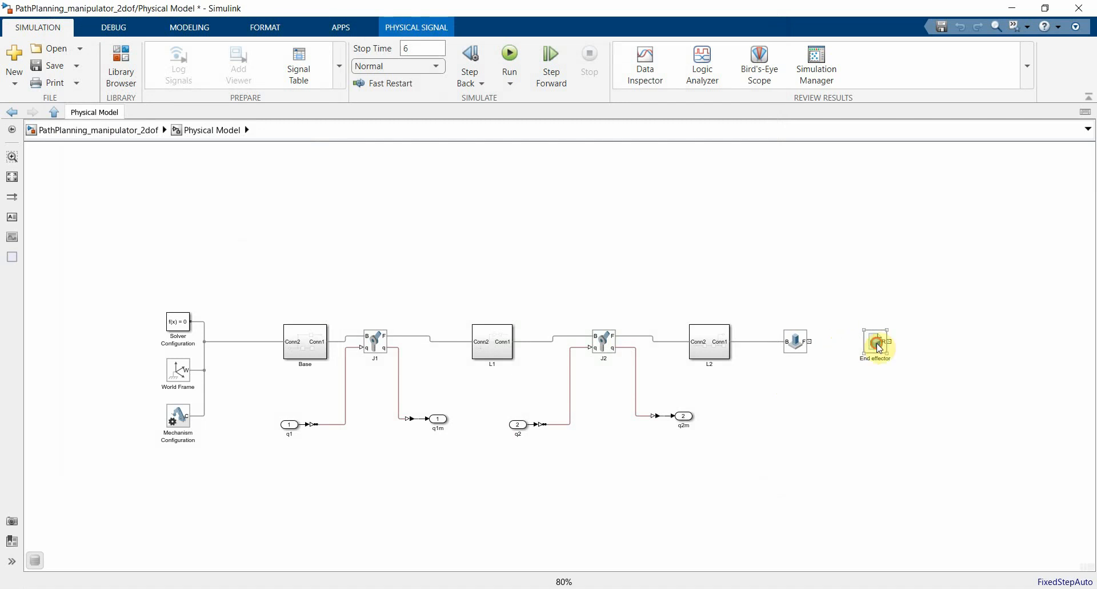
key(ctrl+r)
key(ctrl+r)
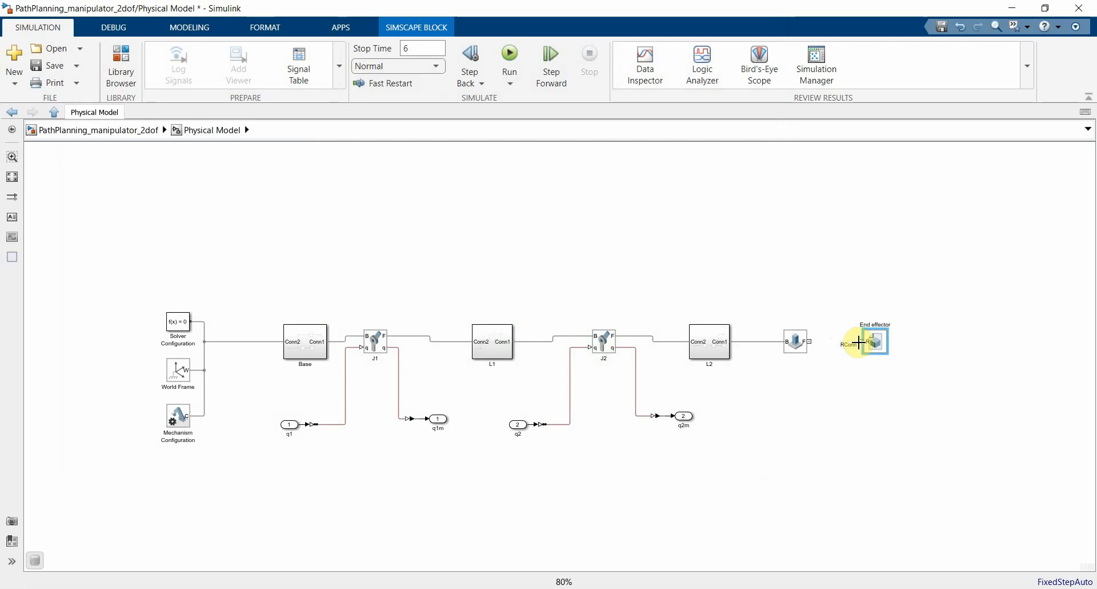
drag(859, 342, 807, 341)
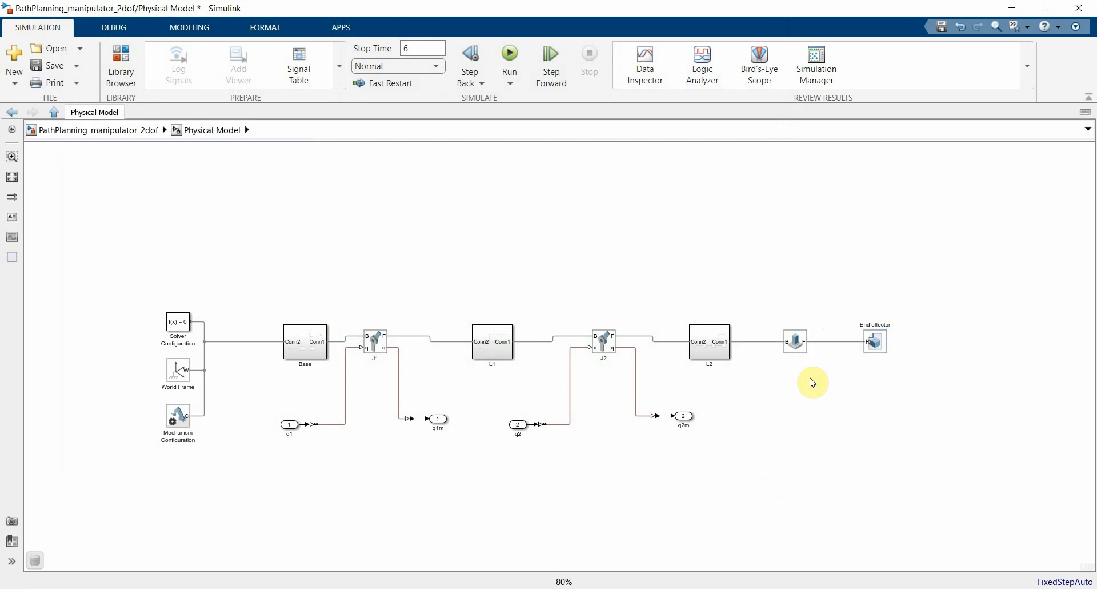
click(802, 281)
Step: Return to the top level of PathPlanning_manipulator_2dof and save the model
click(135, 130)
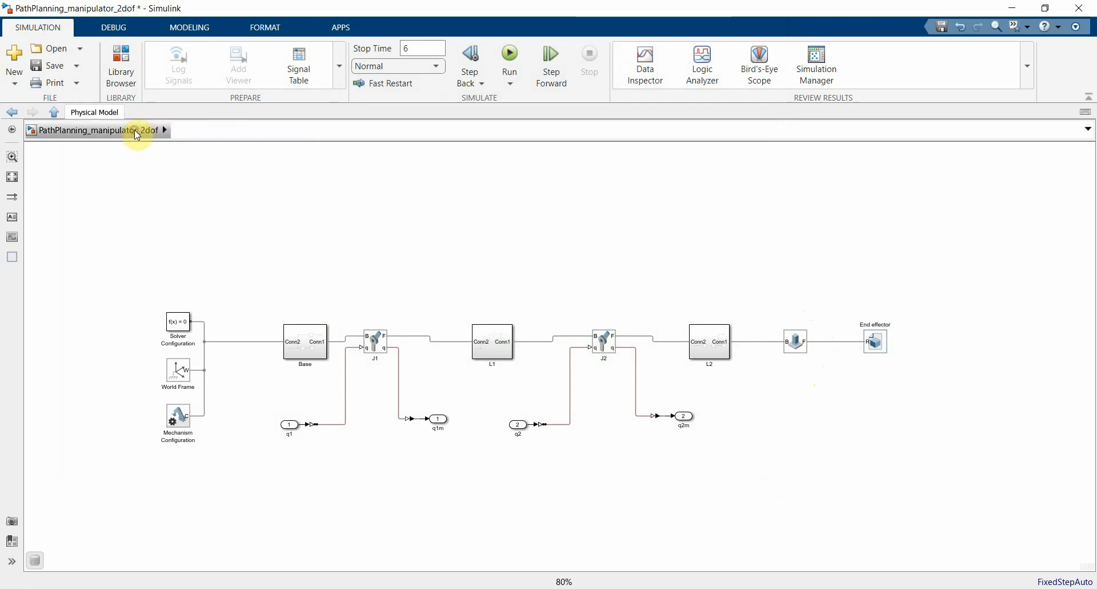
click(595, 227)
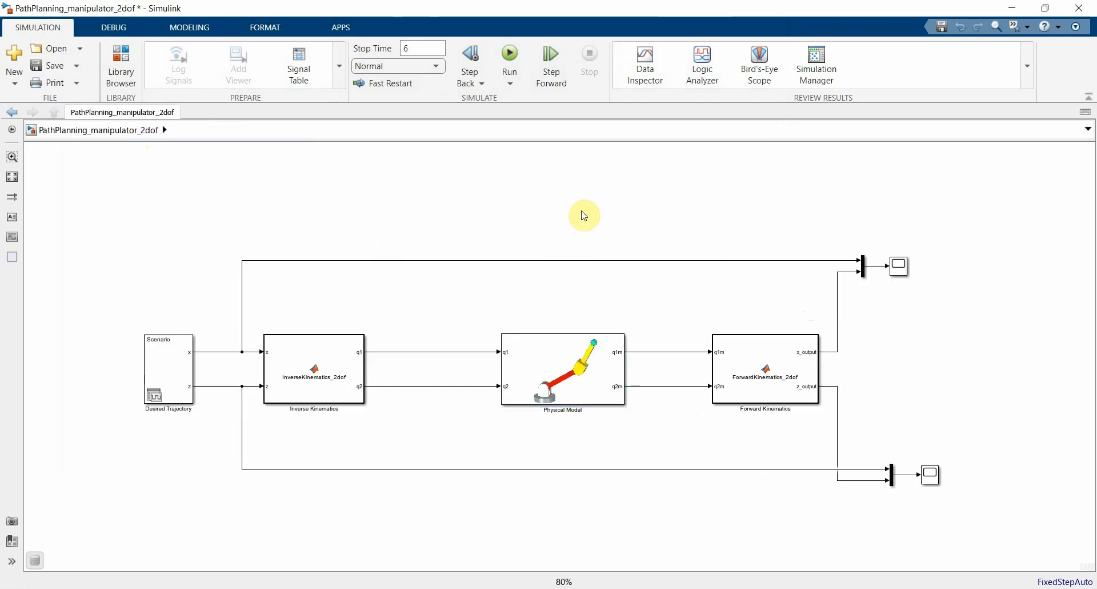
key(ctrl+s)
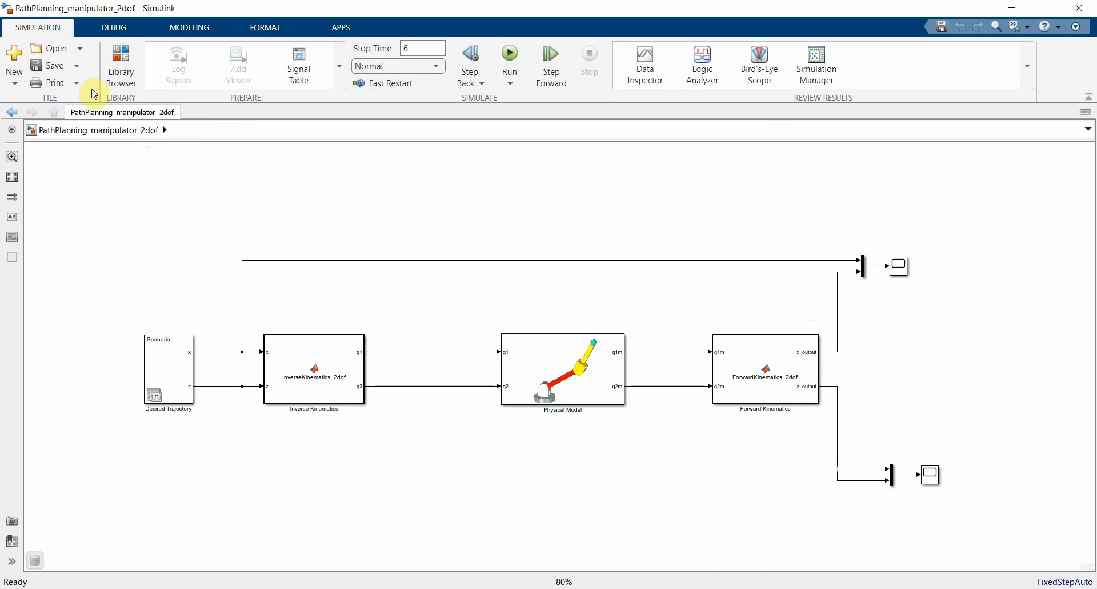
Step: Save a copy of the model as PIDControlled2dofManipulator in the 2DOF manipulator folder
click(76, 66)
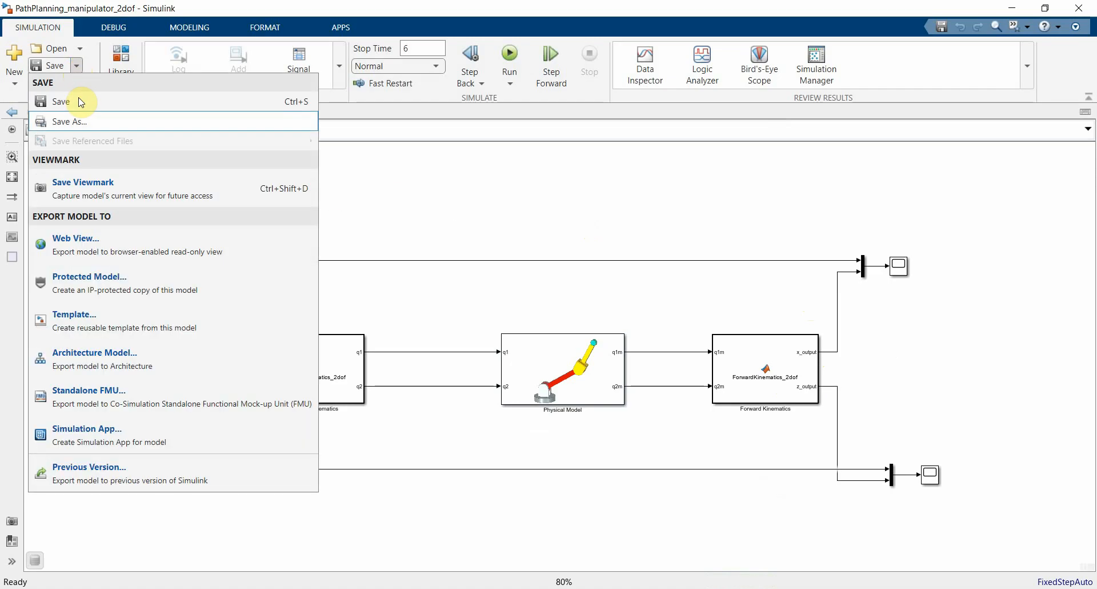
click(81, 121)
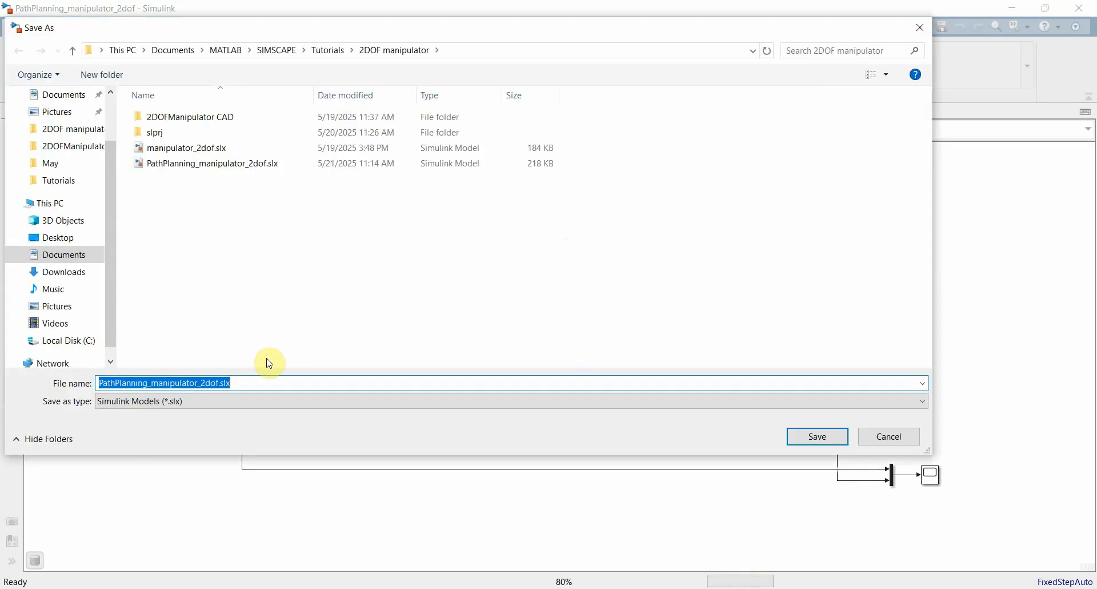
text(PI)
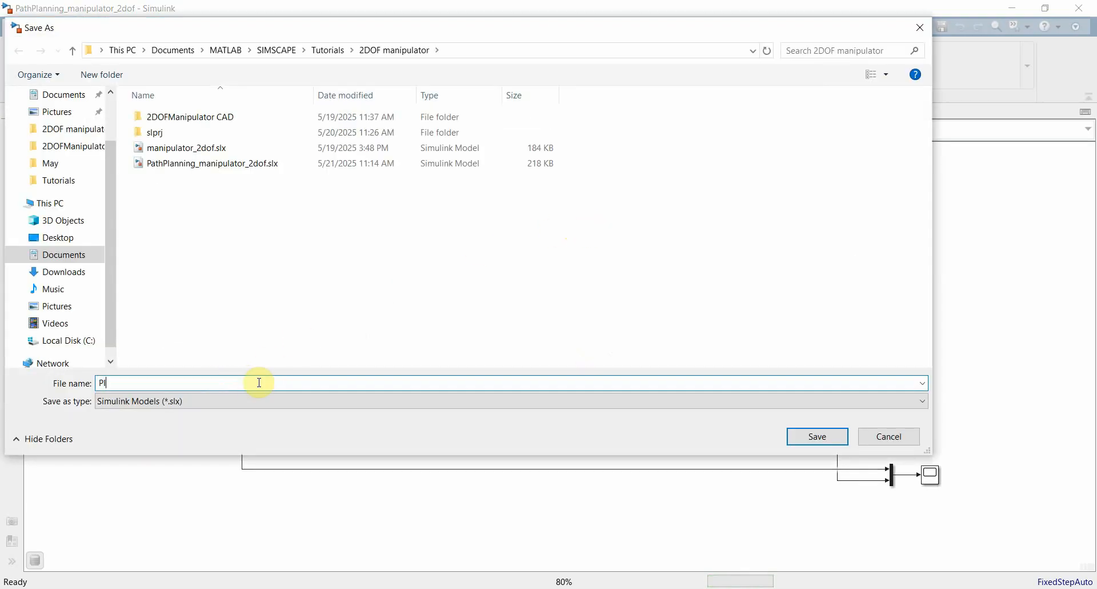
text(DContr)
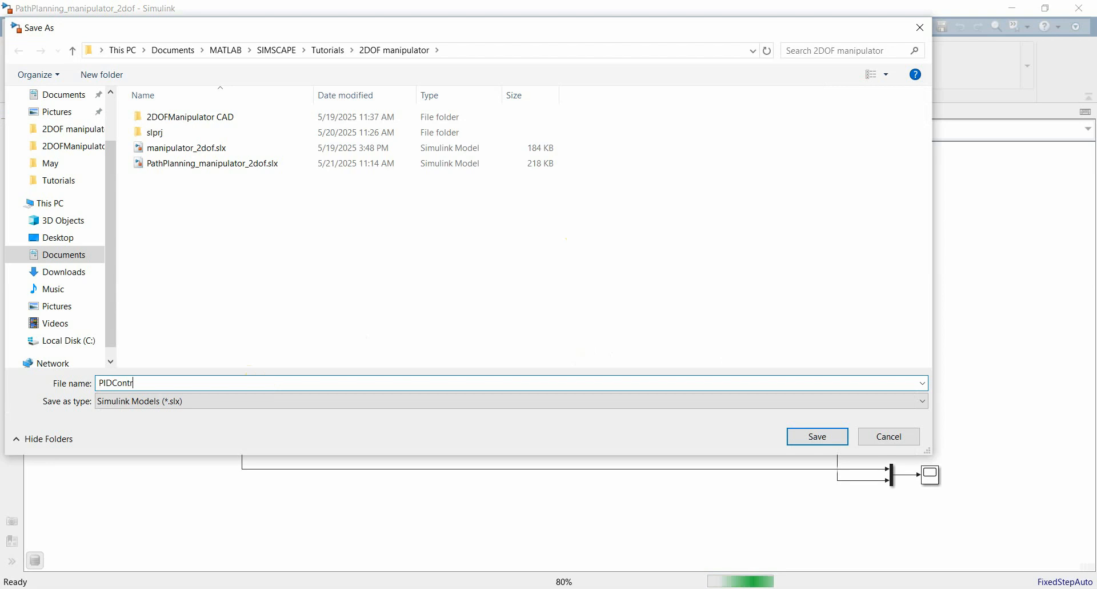
text(olled2)
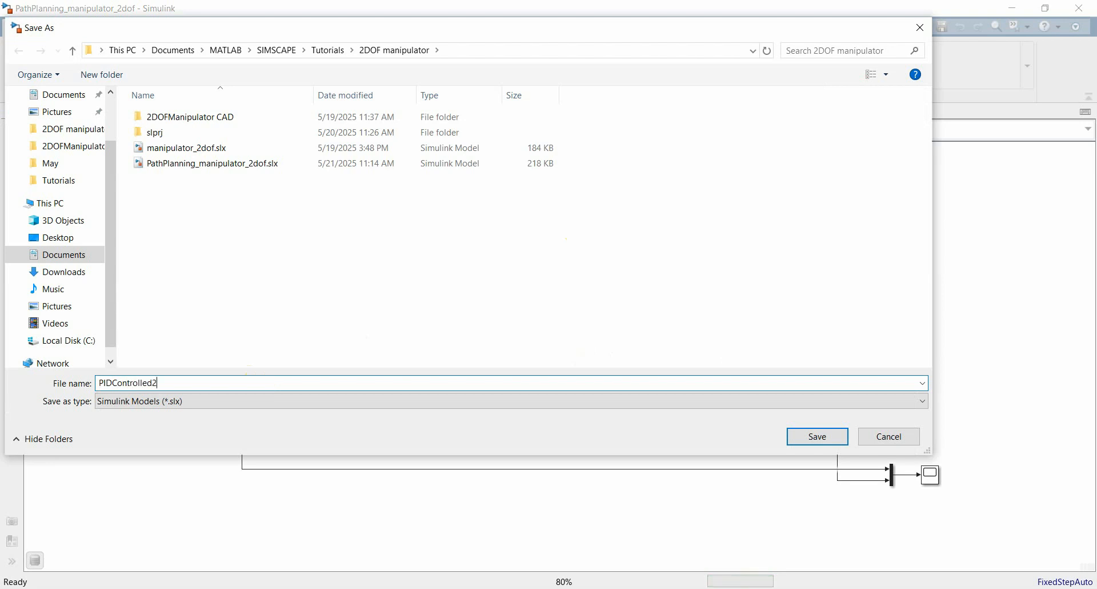
text(dofManipulator)
click(818, 436)
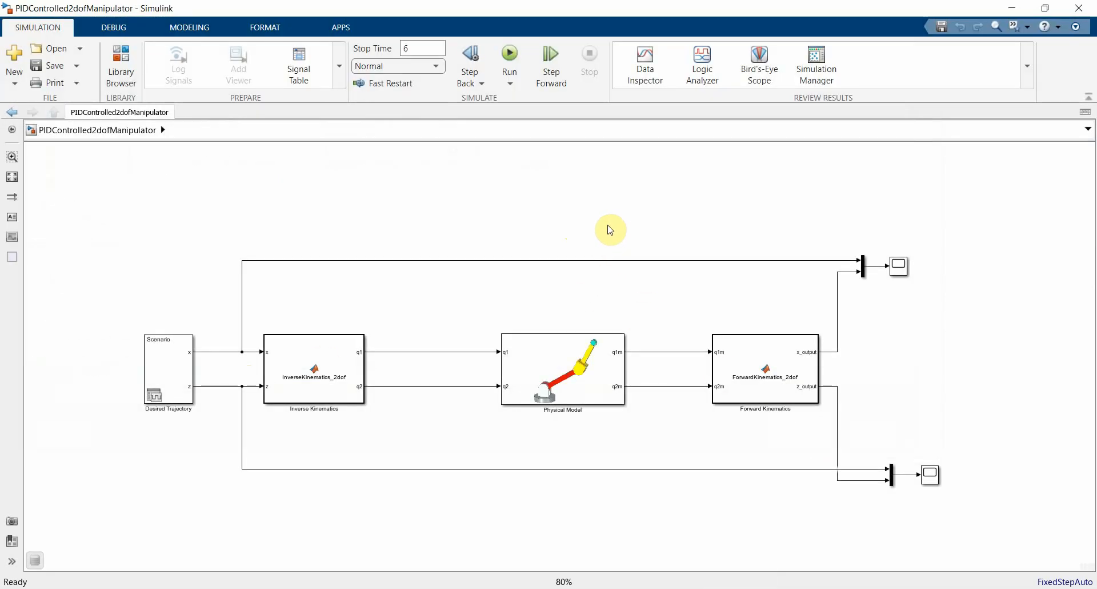
Step: Move the Physical Model, Forward Kinematics, mux and scope blocks farther from Inverse Kinematics to make room for controllers
click(555, 367)
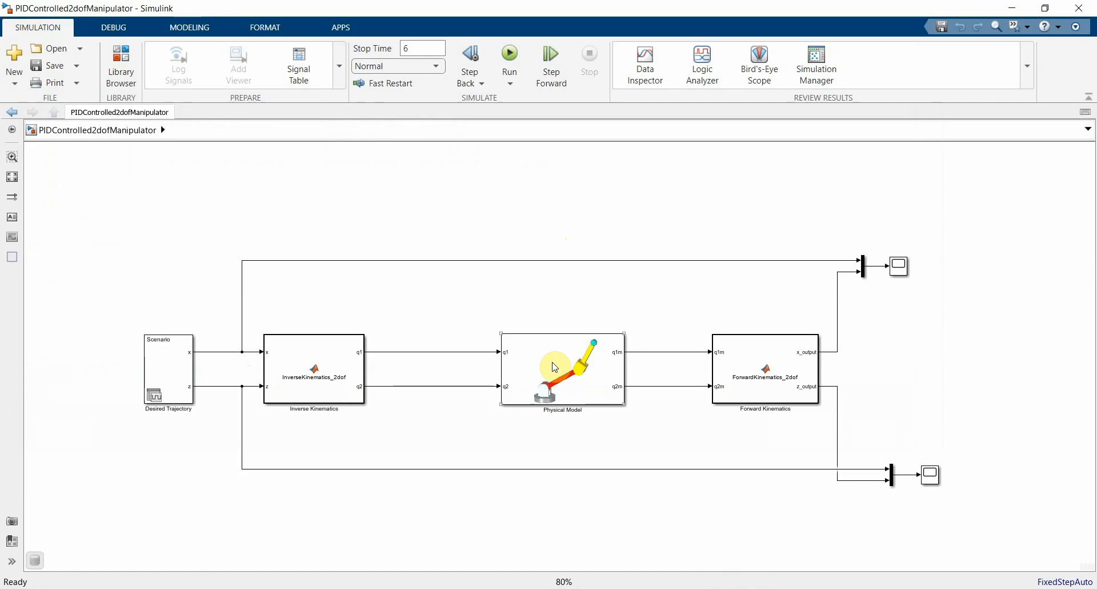
drag(554, 367, 615, 365)
click(746, 363)
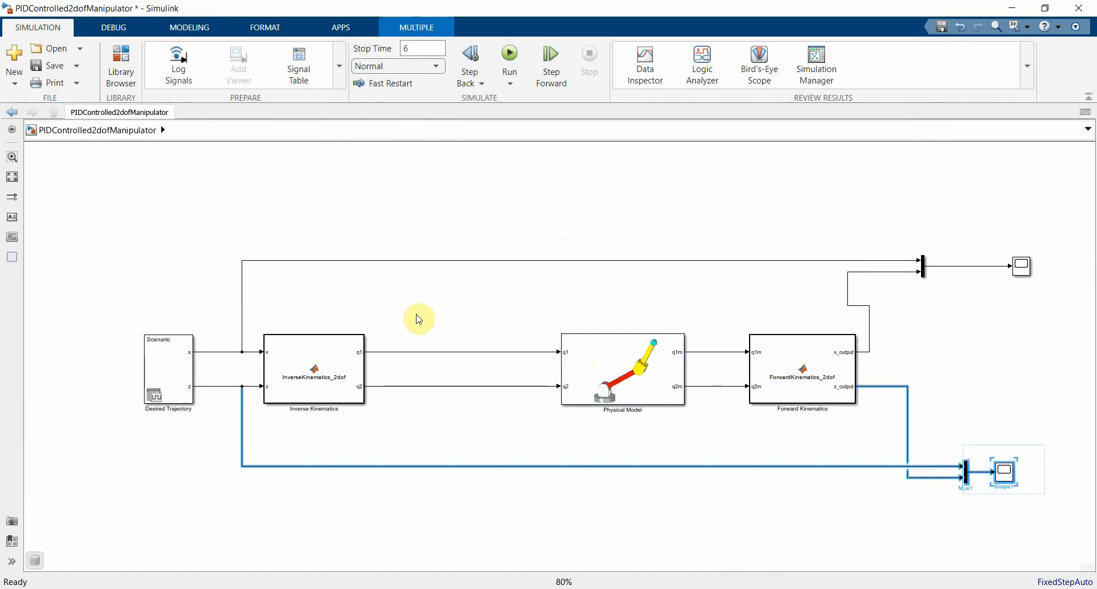
click(436, 314)
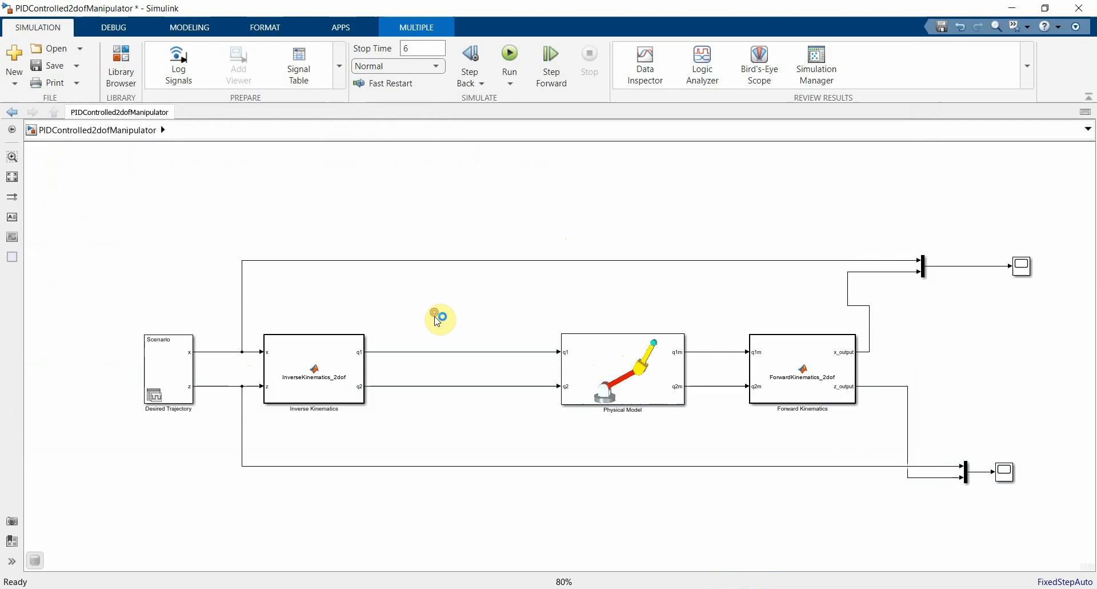
Step: Add a continuous PID Controller block above the q1 line between Inverse Kinematics and Physical Model
click(466, 447)
double_click(466, 443)
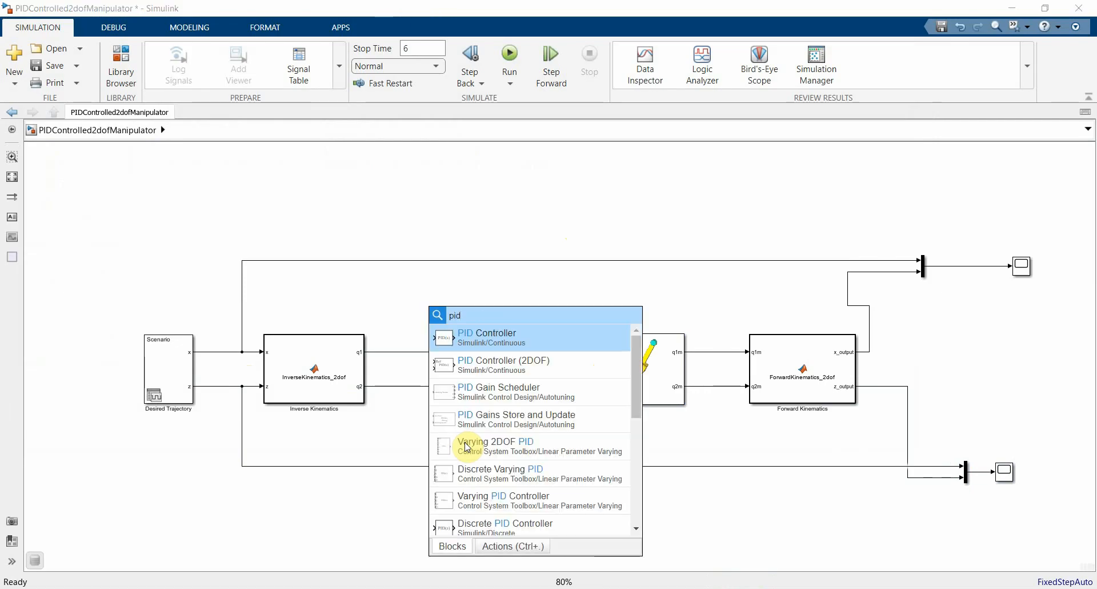
click(483, 343)
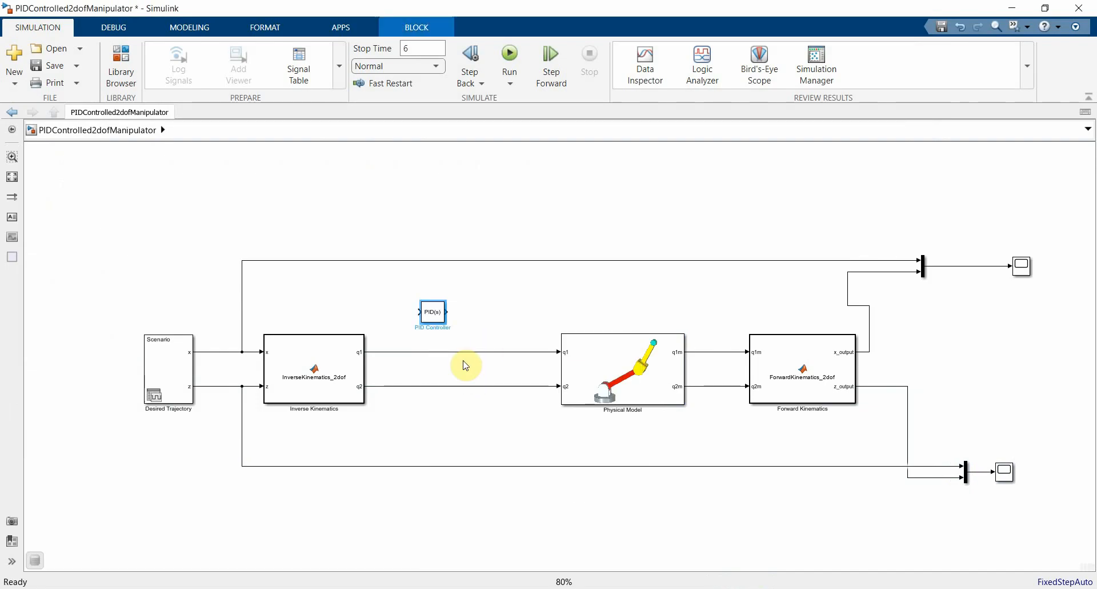
Step: Delete the q1 and q2 lines into Physical Model and connect a separate PID Controller to each Inverse Kinematics output
drag(429, 320, 484, 401)
key(Delete)
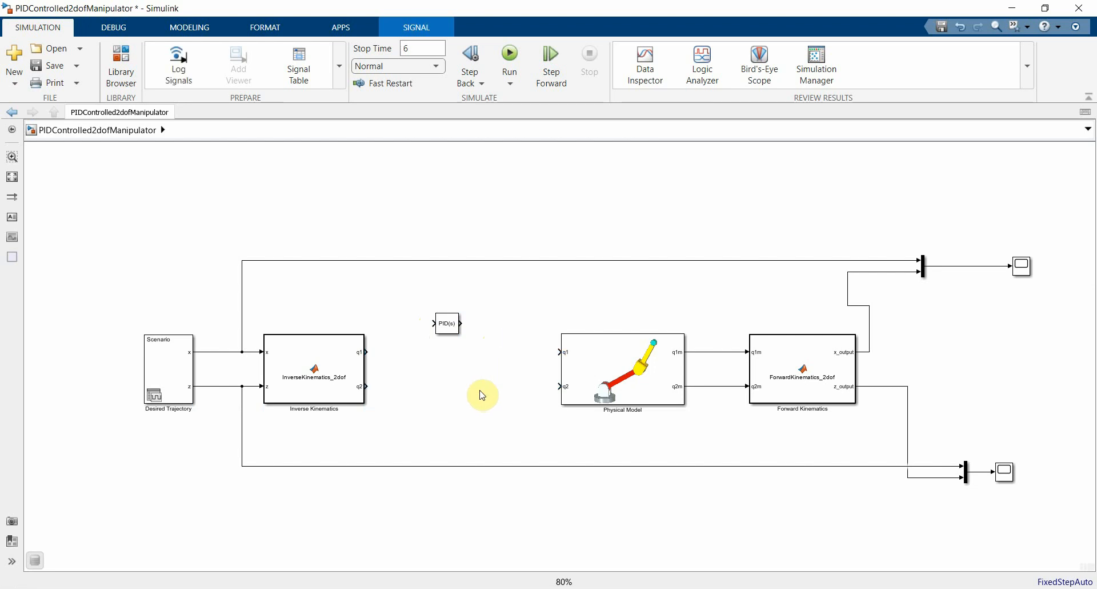
drag(445, 323, 438, 357)
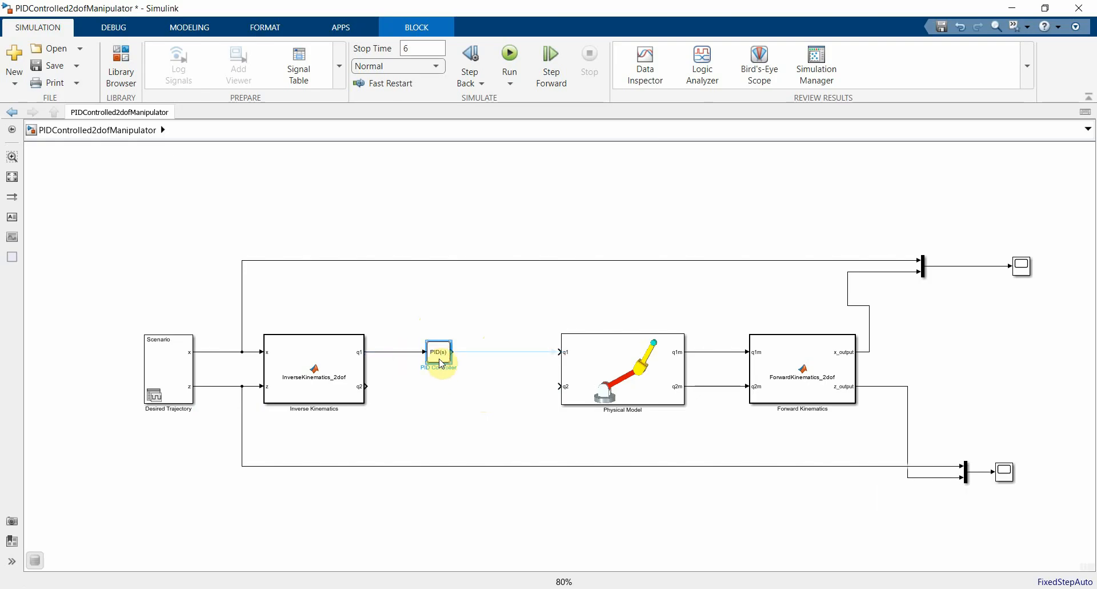
drag(442, 358, 441, 394)
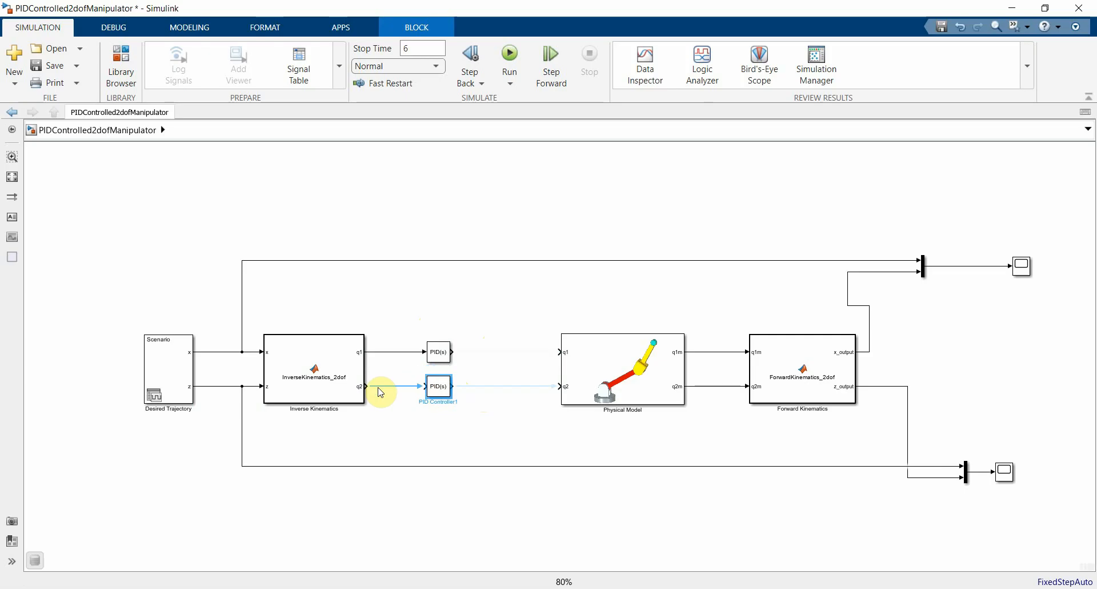
Step: Rename the upper PID controller block as PIDJ1 and the lower one as PIDJ2
click(437, 355)
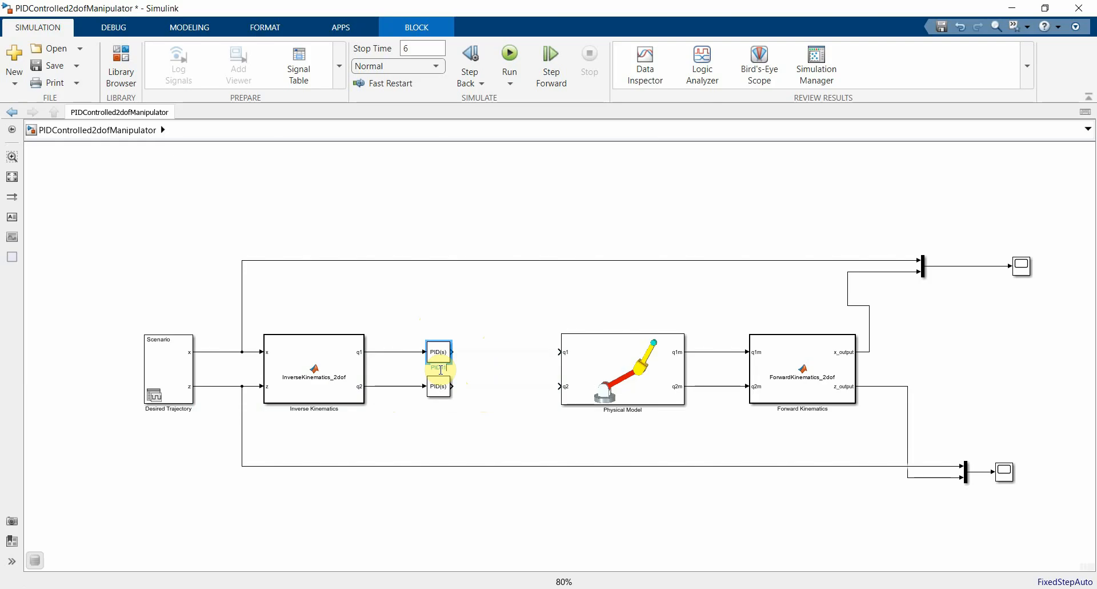
click(438, 394)
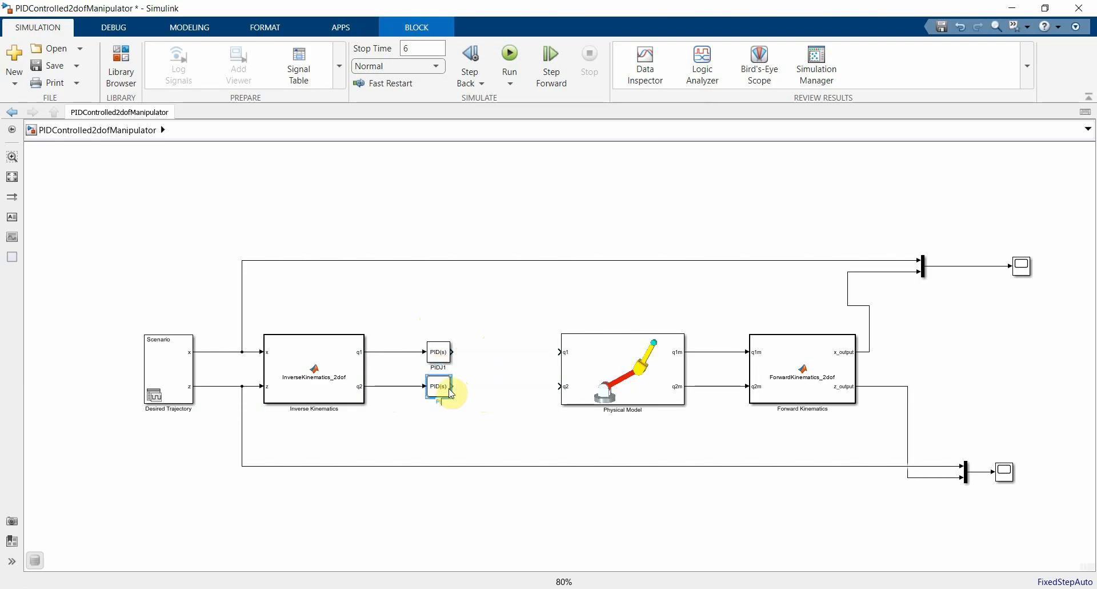
text(2)
click(480, 427)
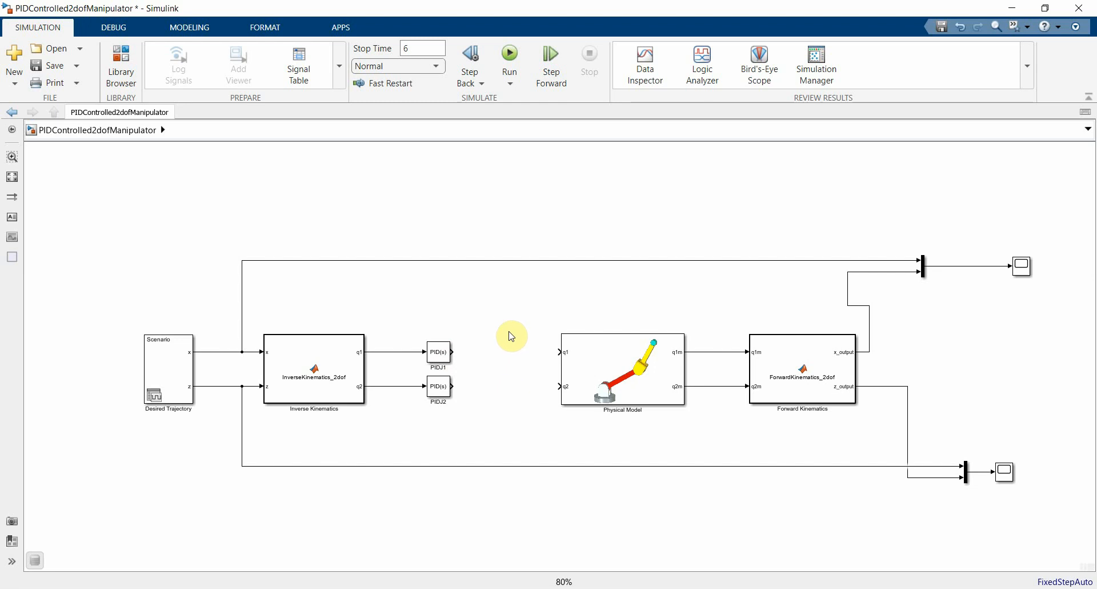
Step: Inside Physical Model, set joint J1's torque to Provided by Input and motion to Automatically Computed, and rename input port q1 as t1
click(611, 359)
double_click(608, 366)
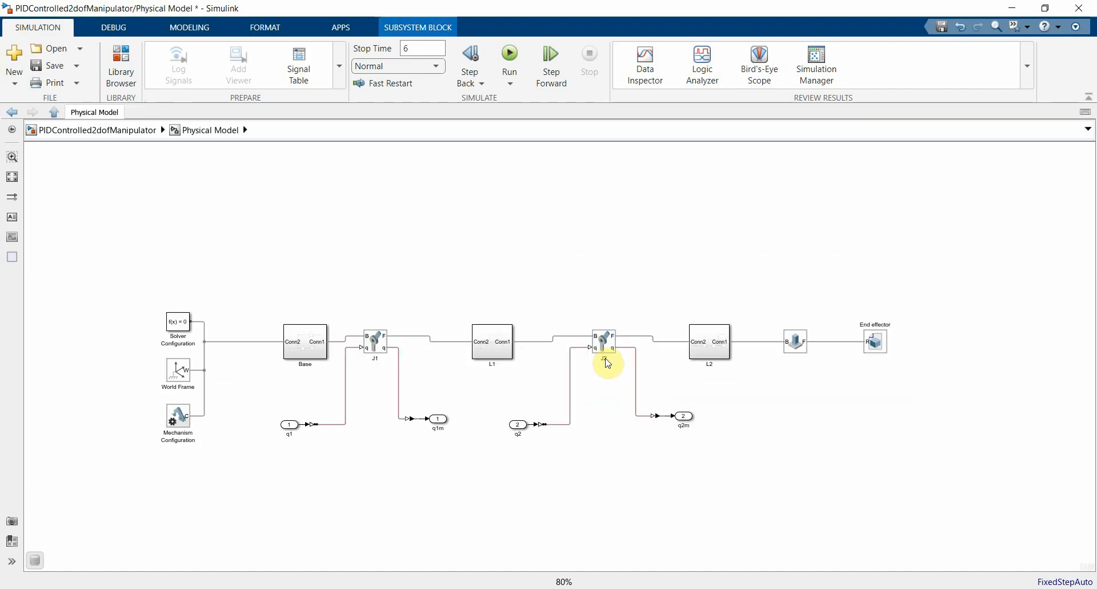
double_click(377, 351)
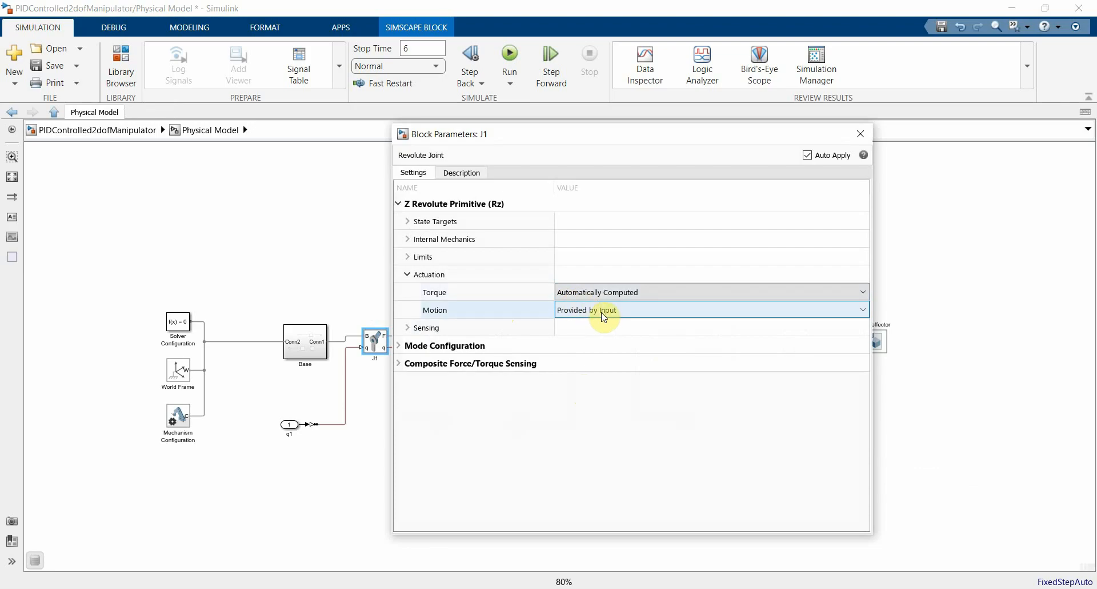
click(628, 299)
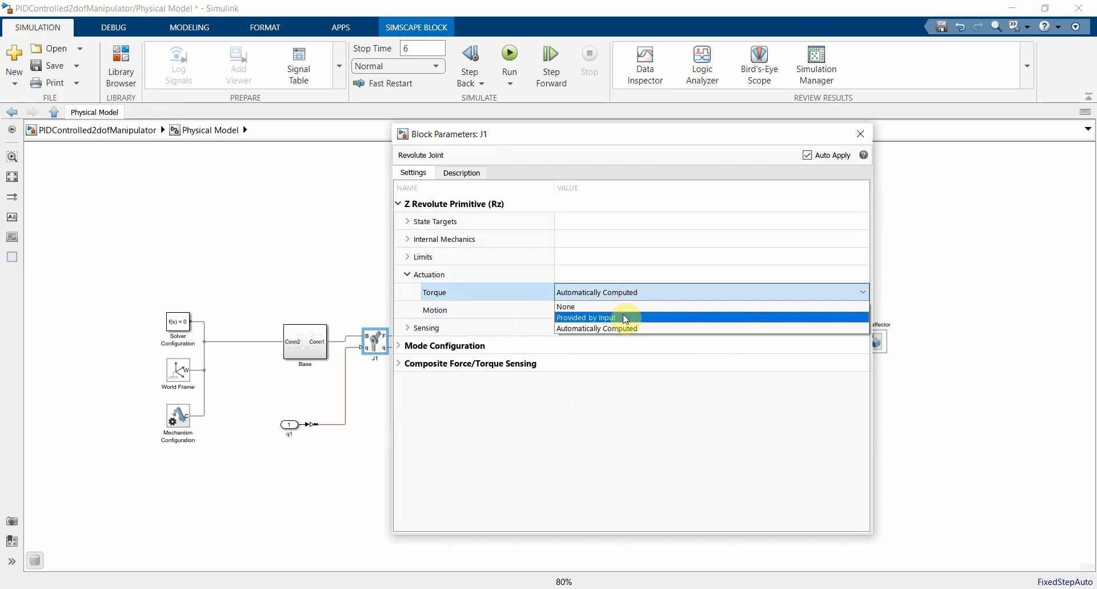
click(623, 316)
click(623, 315)
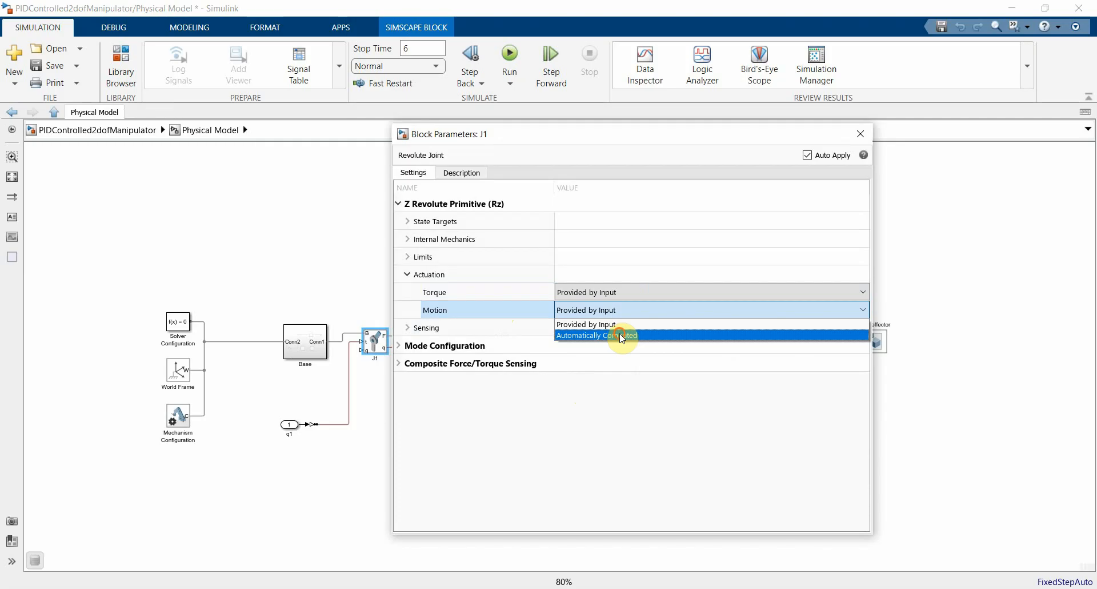
click(622, 336)
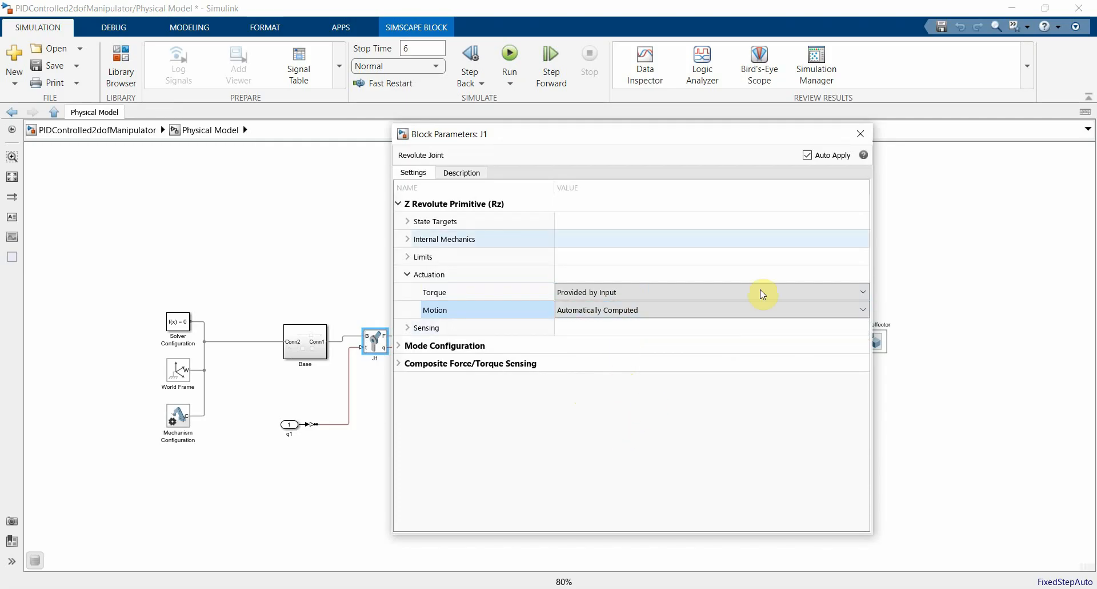
click(861, 134)
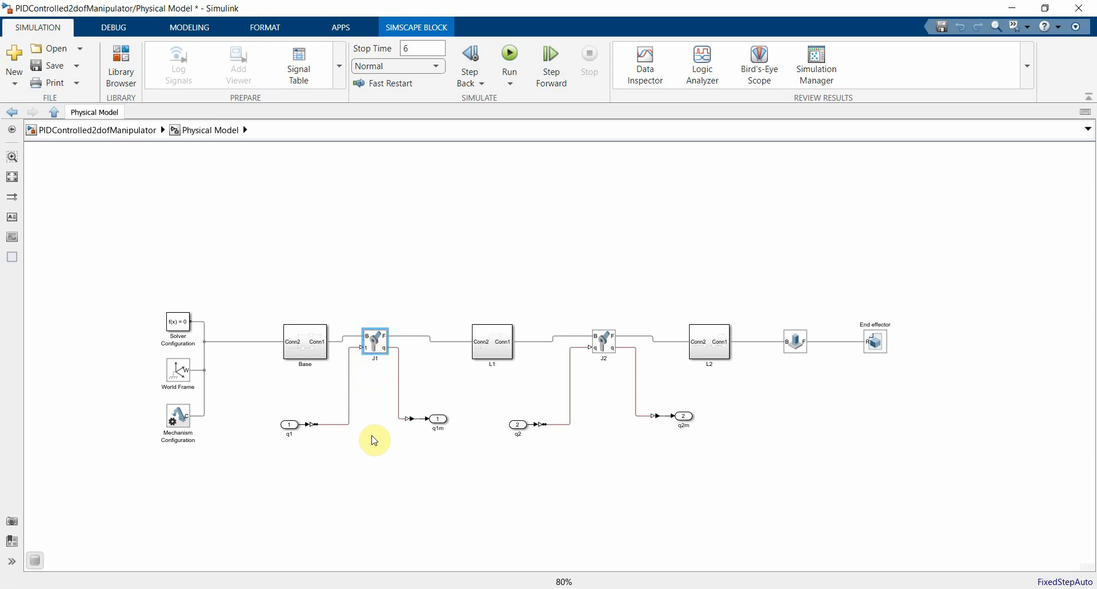
click(290, 434)
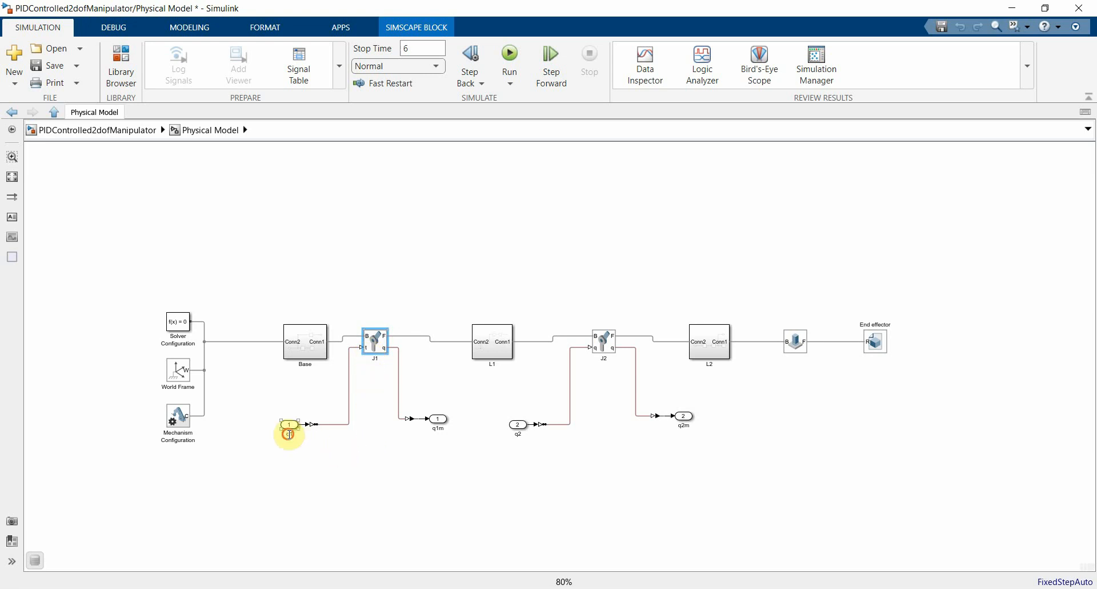
click(307, 468)
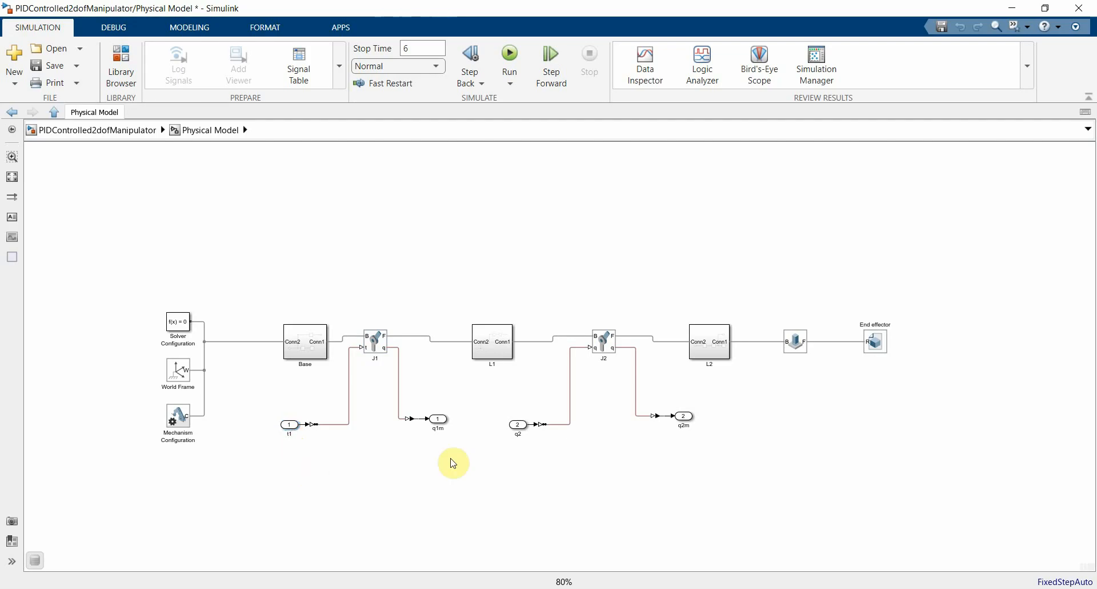
Step: Set joint J2's torque to Provided by Input and motion to Automatically Computed, and rename input port q2 as t2
double_click(607, 351)
click(324, 293)
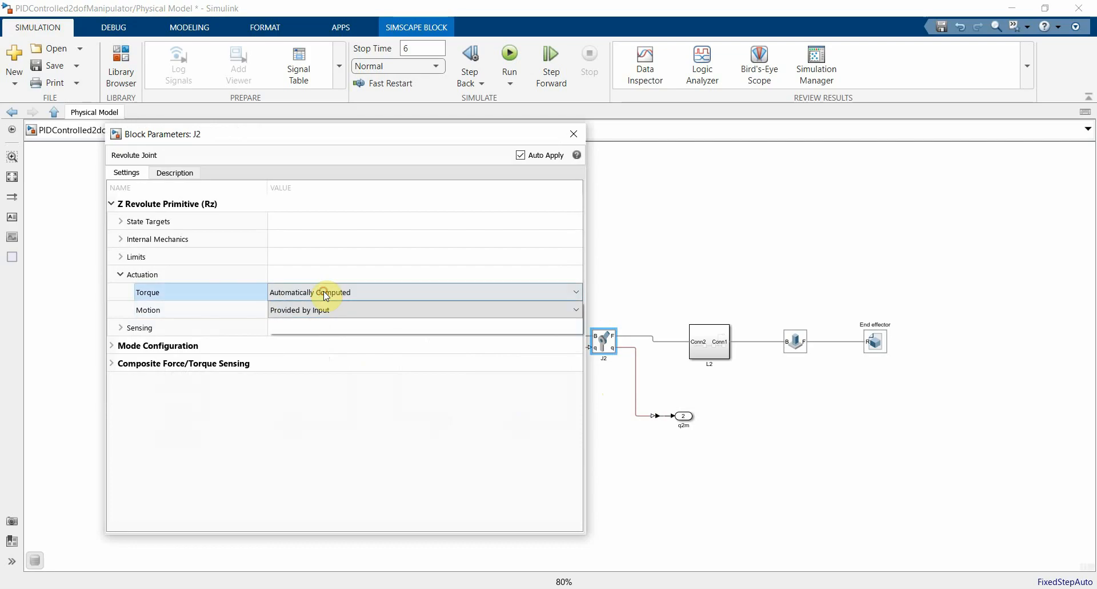
click(319, 308)
click(318, 311)
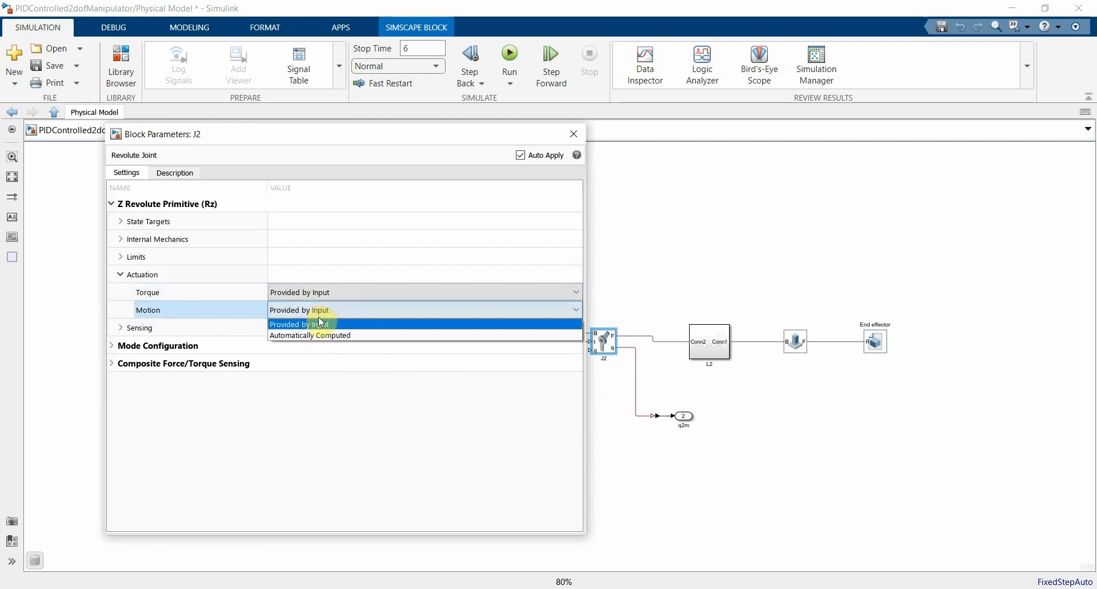
click(314, 335)
click(574, 133)
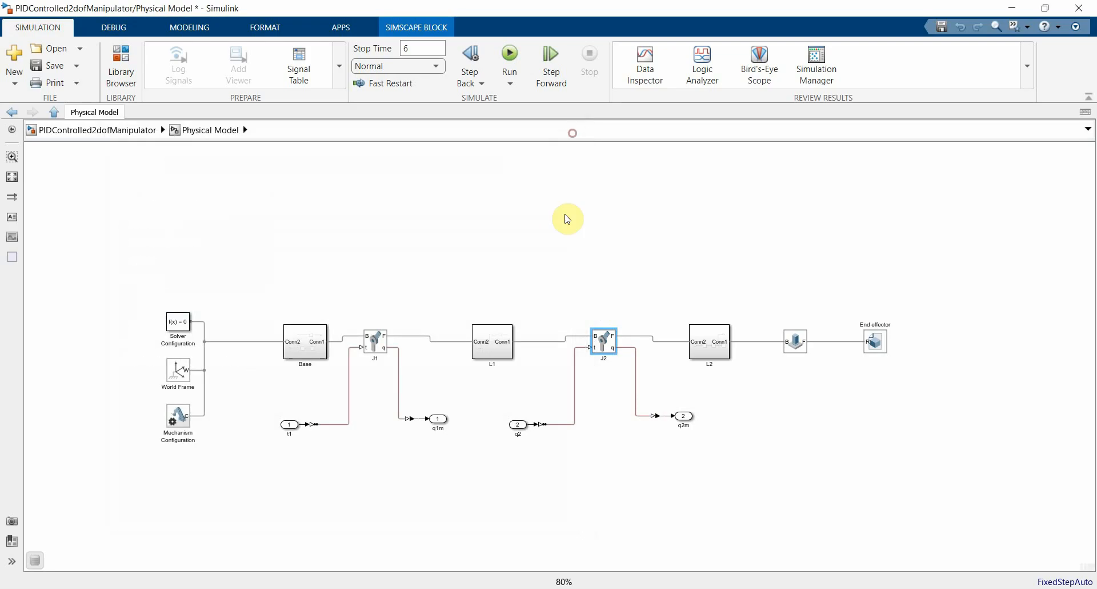
click(518, 425)
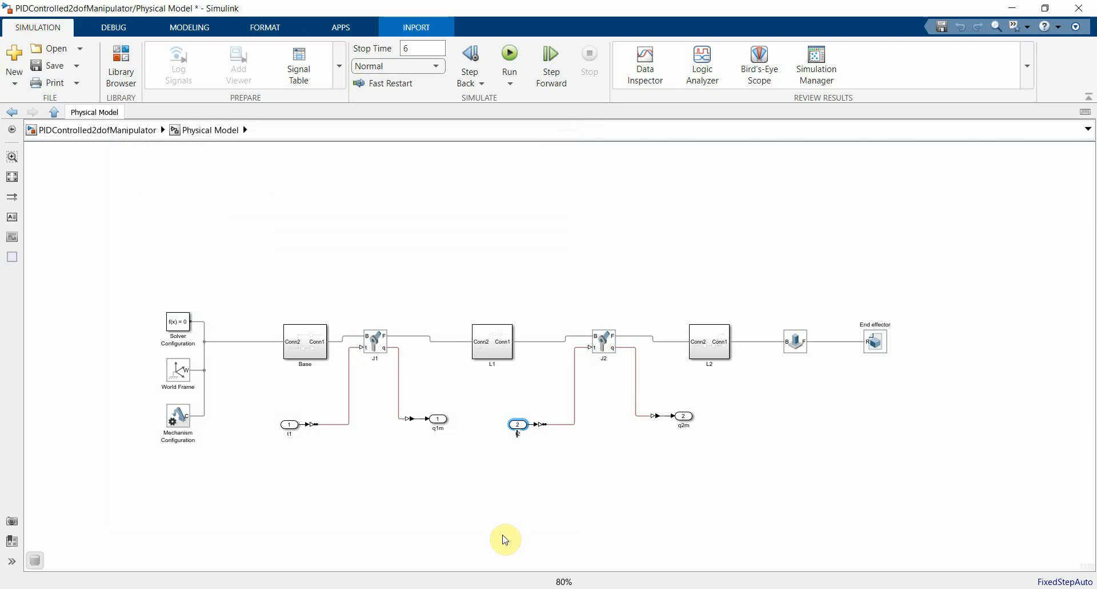
click(496, 536)
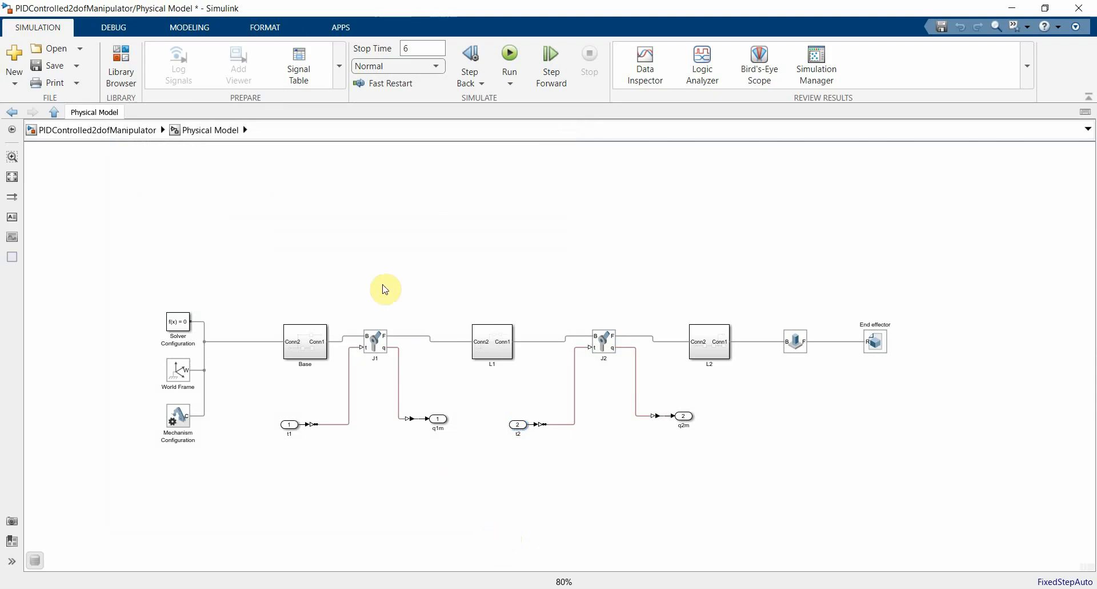
Step: In the top-level model, delete the lines from Inverse Kinematics to the PID controllers and move PIDJ1 and PIDJ2 slightly closer to Physical Model
click(123, 135)
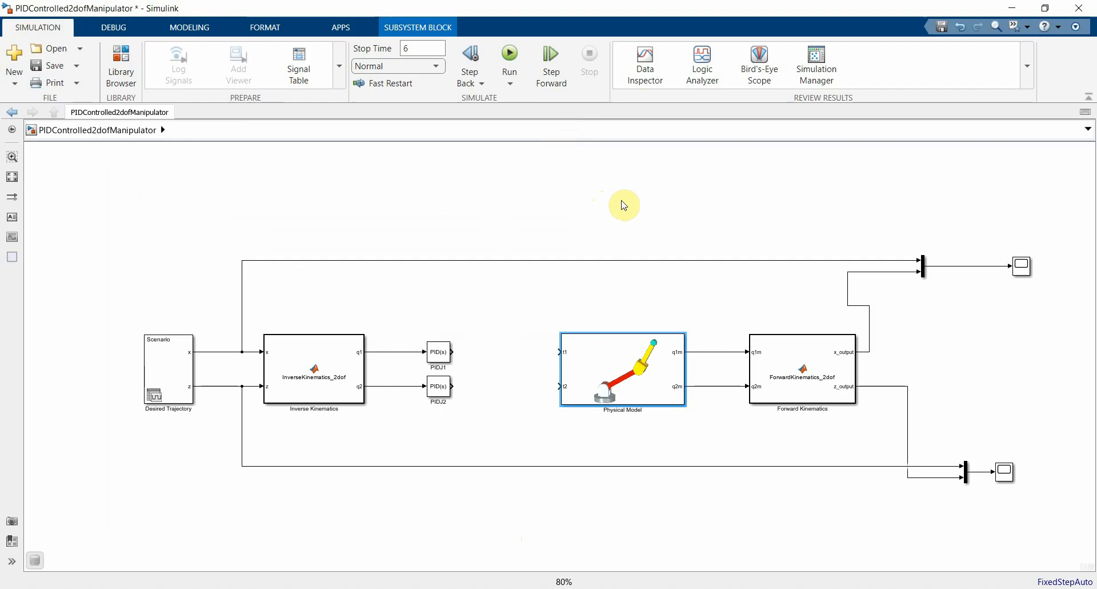
drag(625, 204, 554, 203)
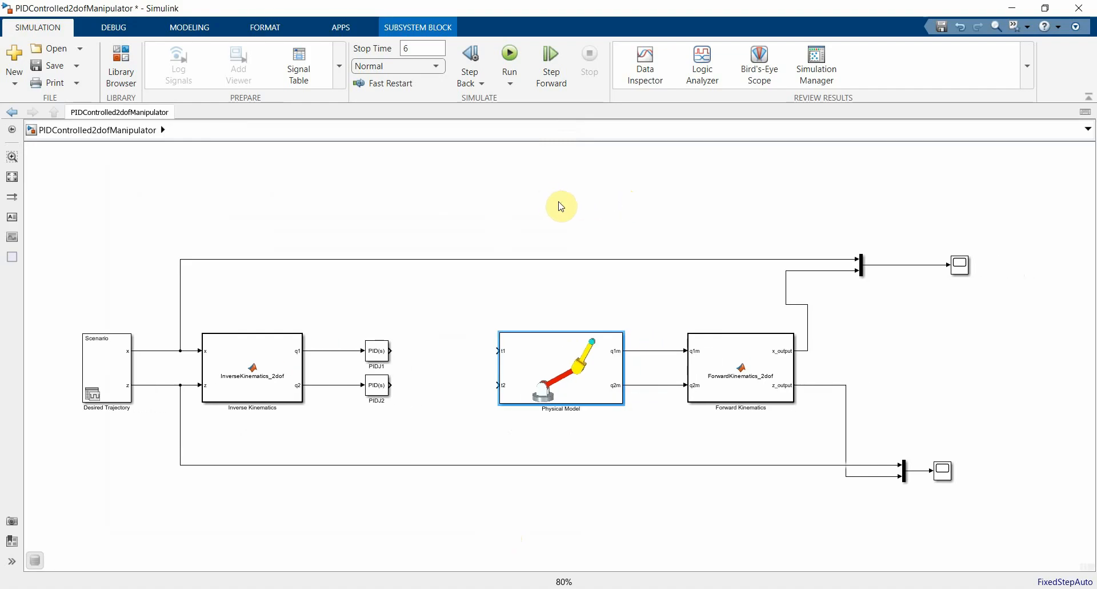
drag(348, 329, 333, 405)
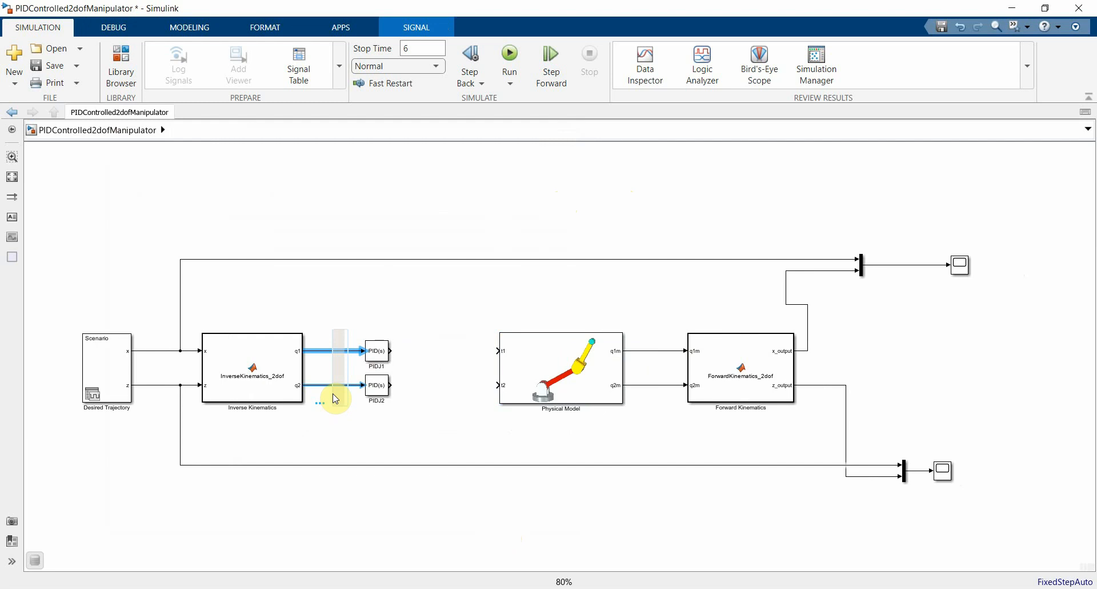
key(Delete)
click(380, 359)
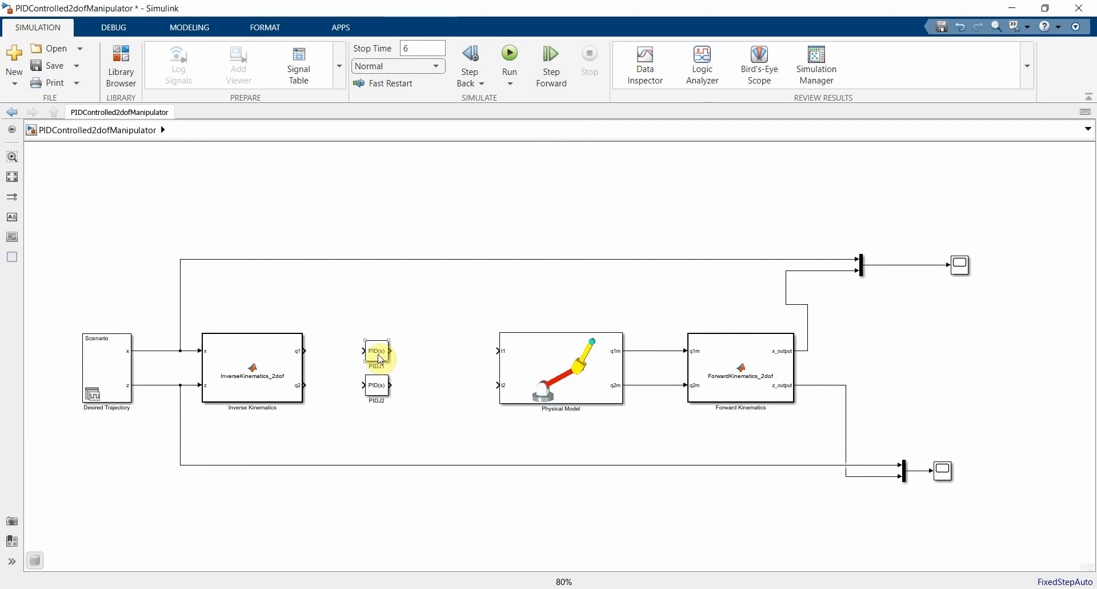
drag(380, 359, 403, 359)
drag(375, 392, 399, 393)
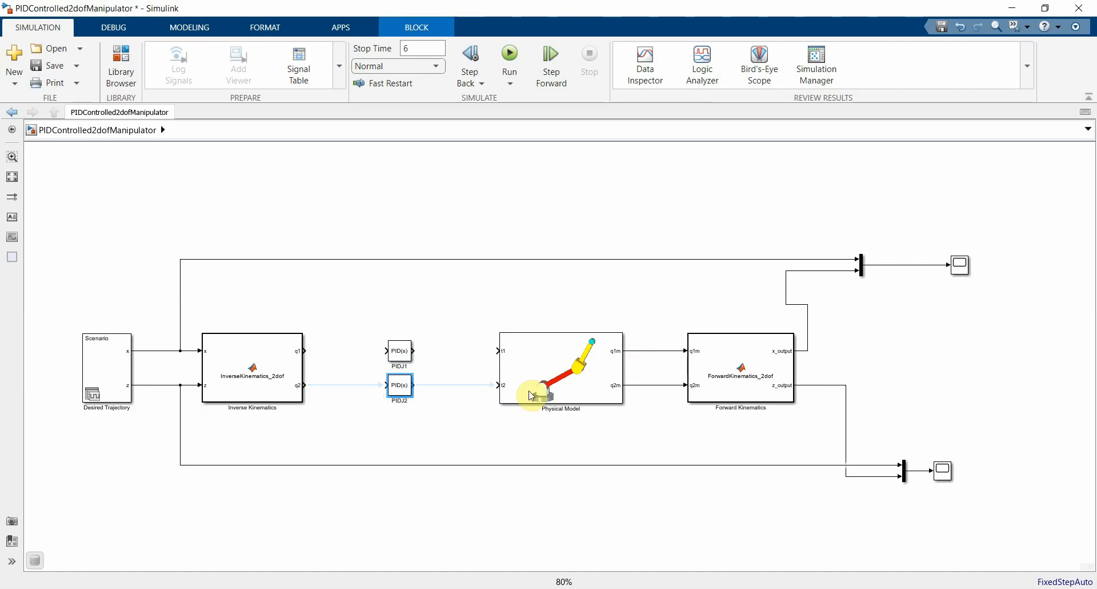
Step: Add a Sum block between Inverse Kinematics and PIDJ1 with a rectangular icon shape and the list of signs +-
double_click(343, 357)
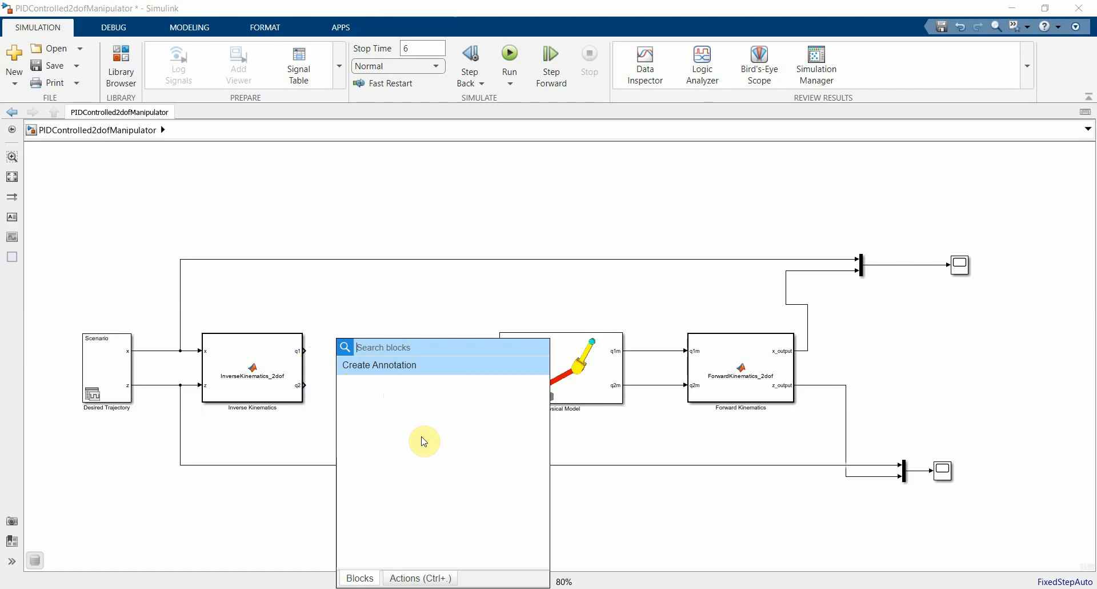
text(sum)
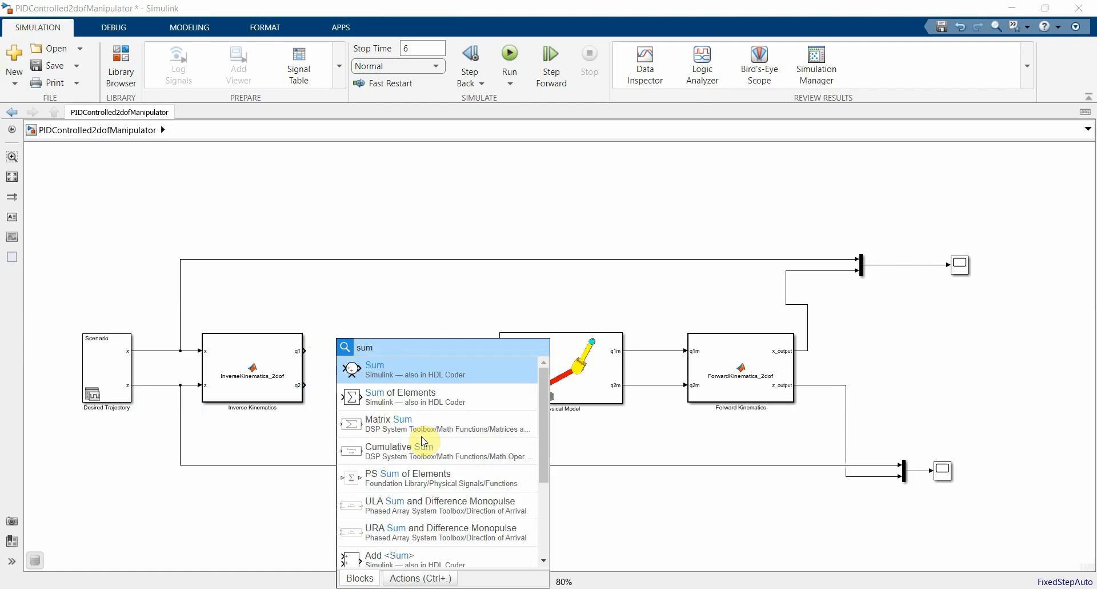
key(Return)
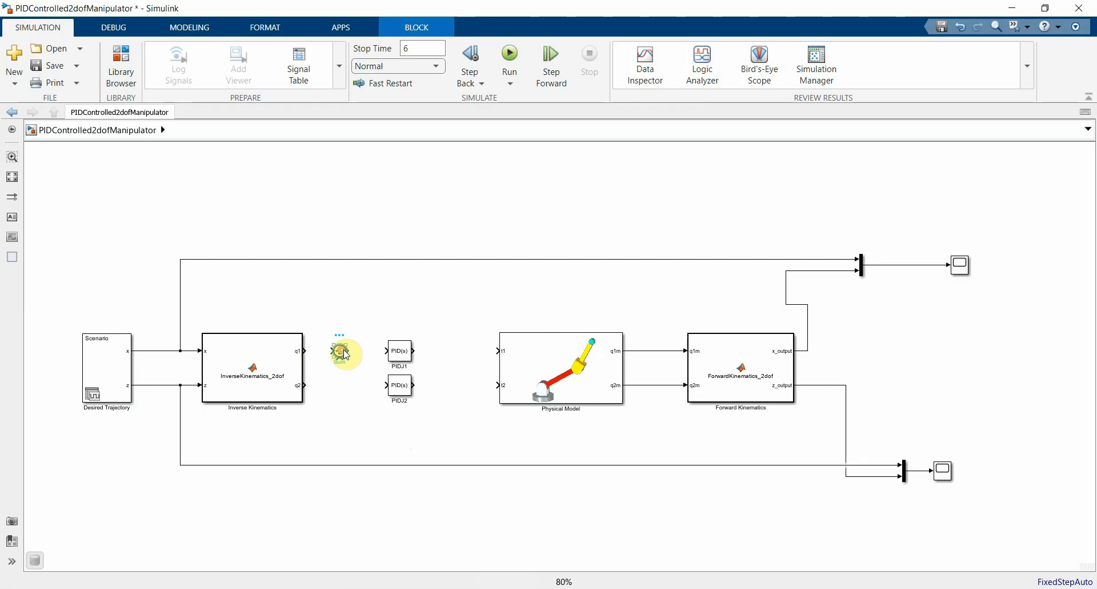
double_click(341, 352)
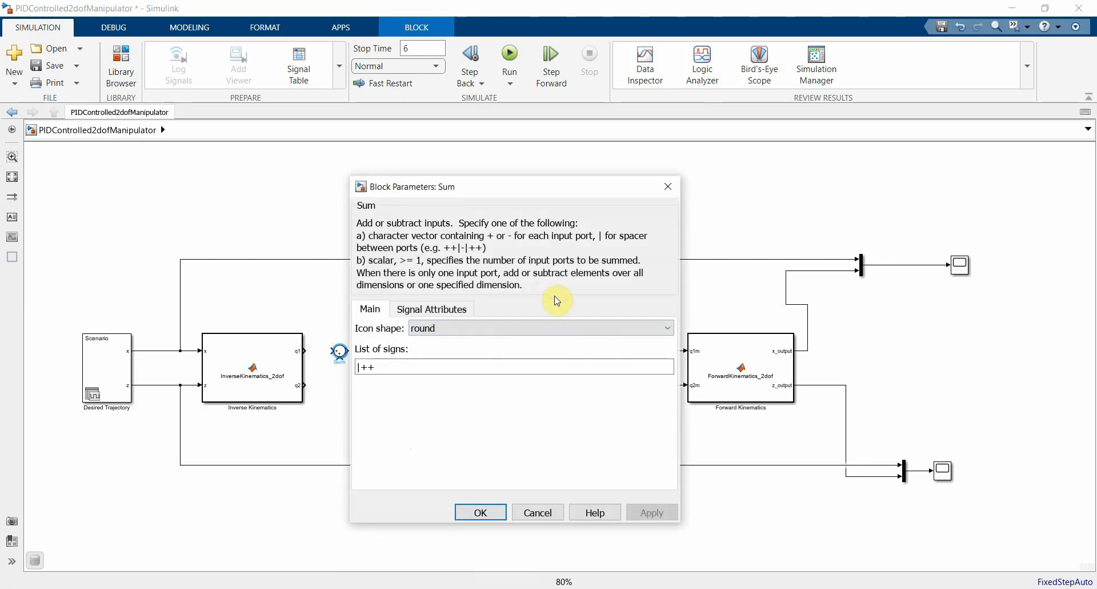
double_click(410, 367)
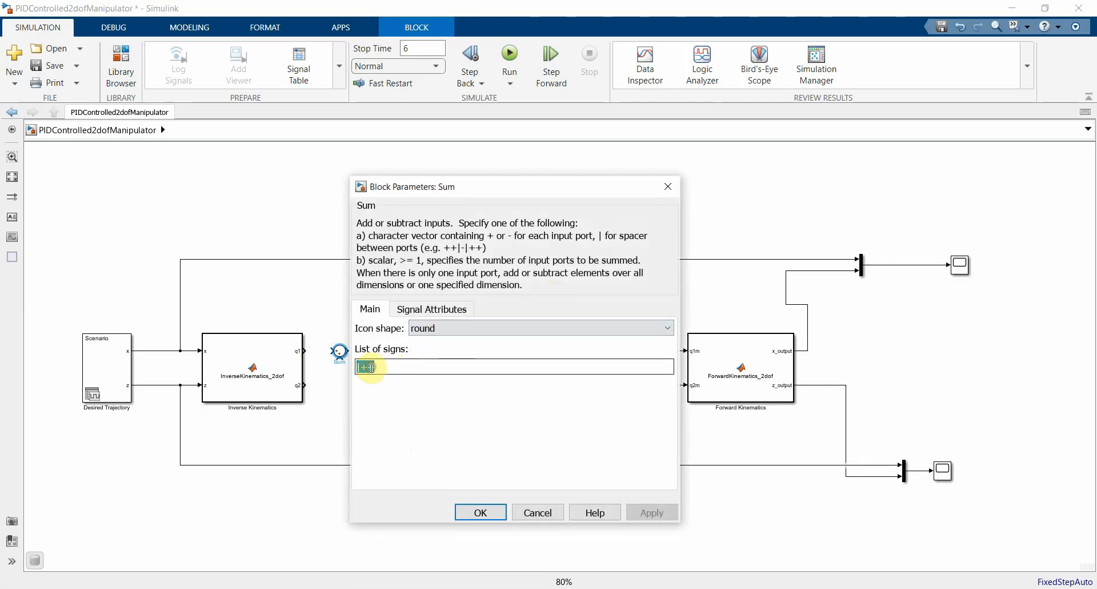
text(+-)
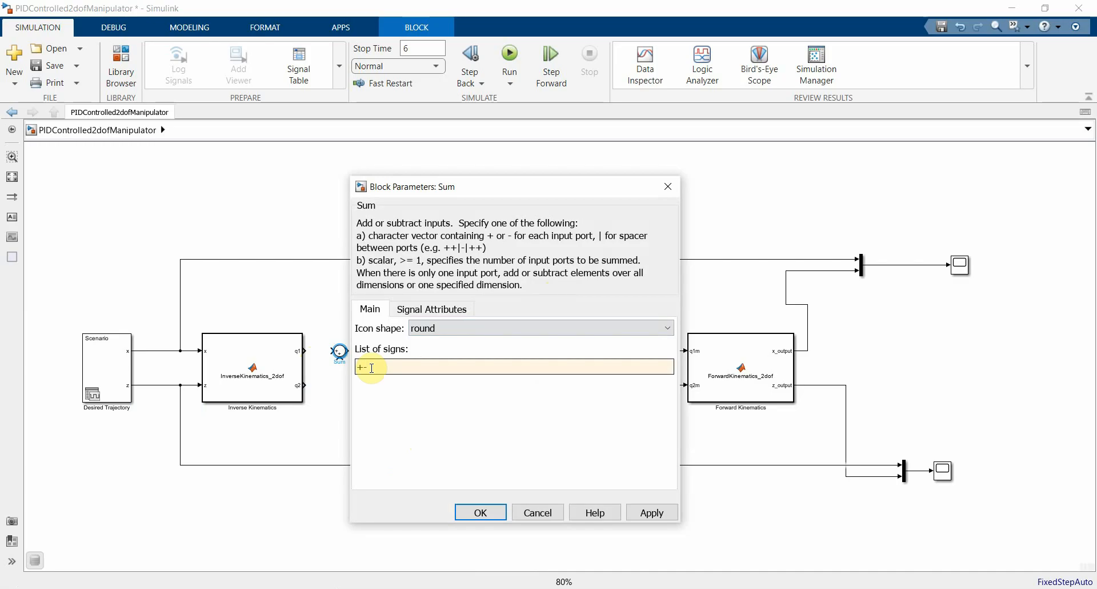
click(423, 328)
click(441, 343)
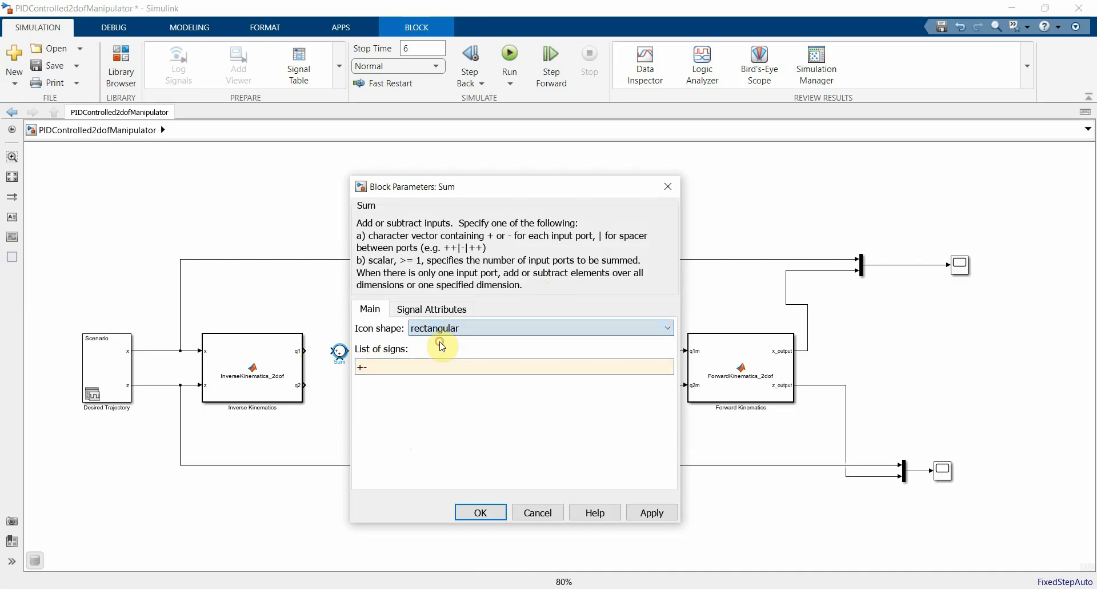
click(483, 511)
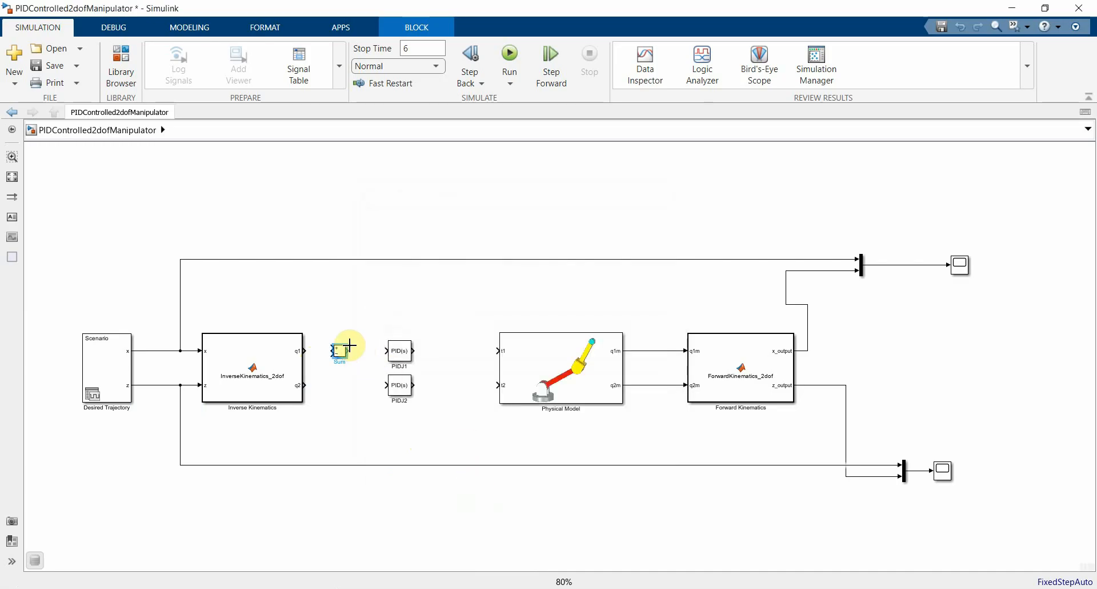
Step: Make the Sum block taller and change its list of signs to -+
click(339, 350)
mouse_move(341, 350)
mouse_down()
mouse_move(341, 334)
mouse_move(341, 363)
mouse_up()
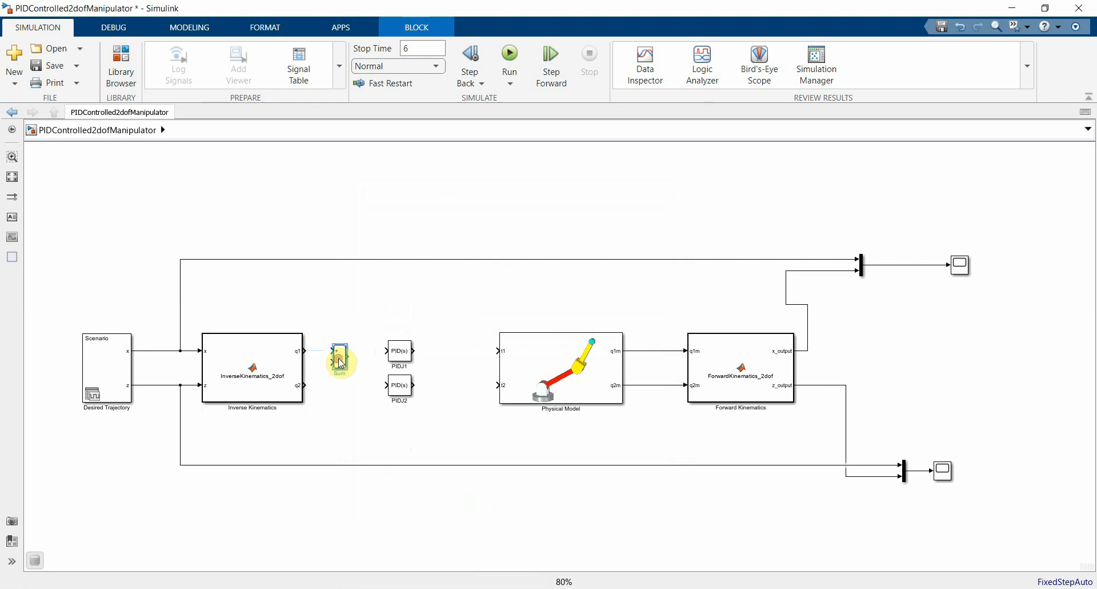
double_click(340, 362)
click(429, 373)
text(-+)
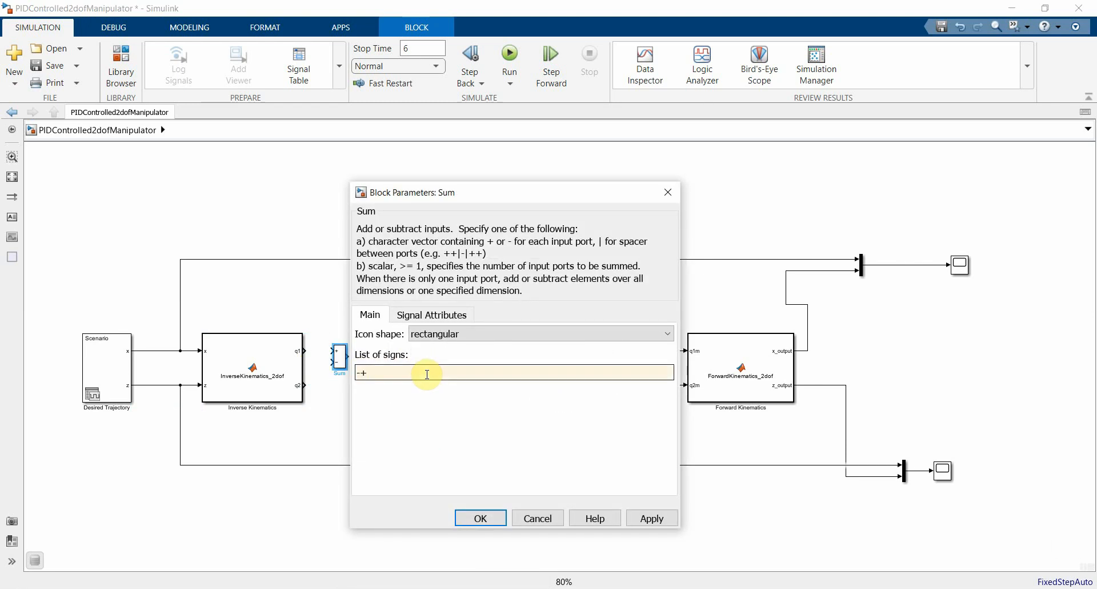
click(481, 518)
Step: Align the Sum block with q1, connect q1 to its plus input, and branch q1m back to its minus input
drag(339, 356, 345, 343)
click(324, 351)
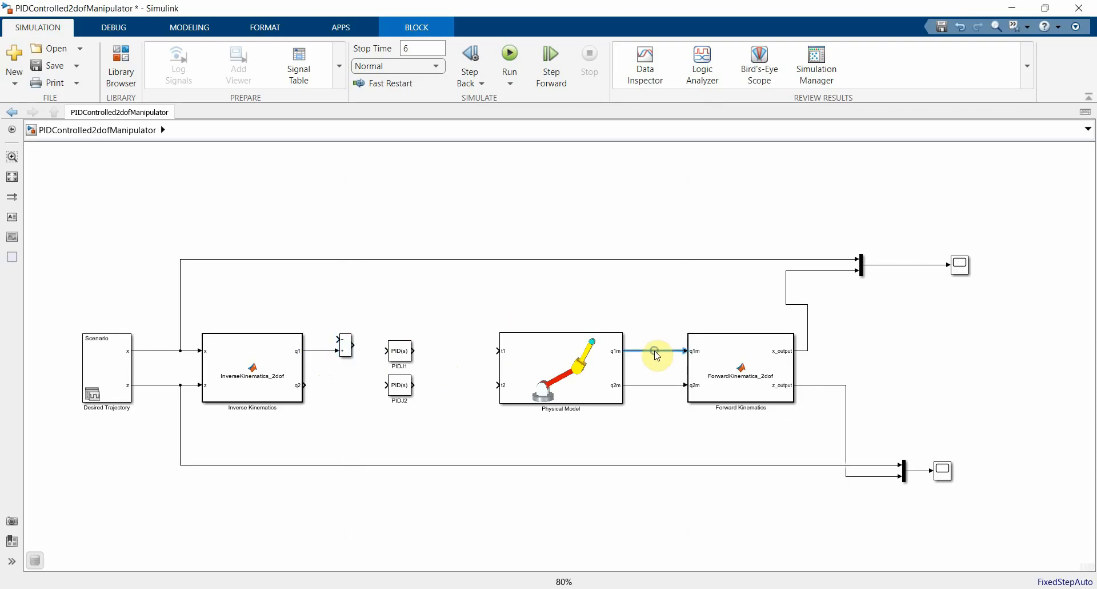
drag(655, 354, 327, 337)
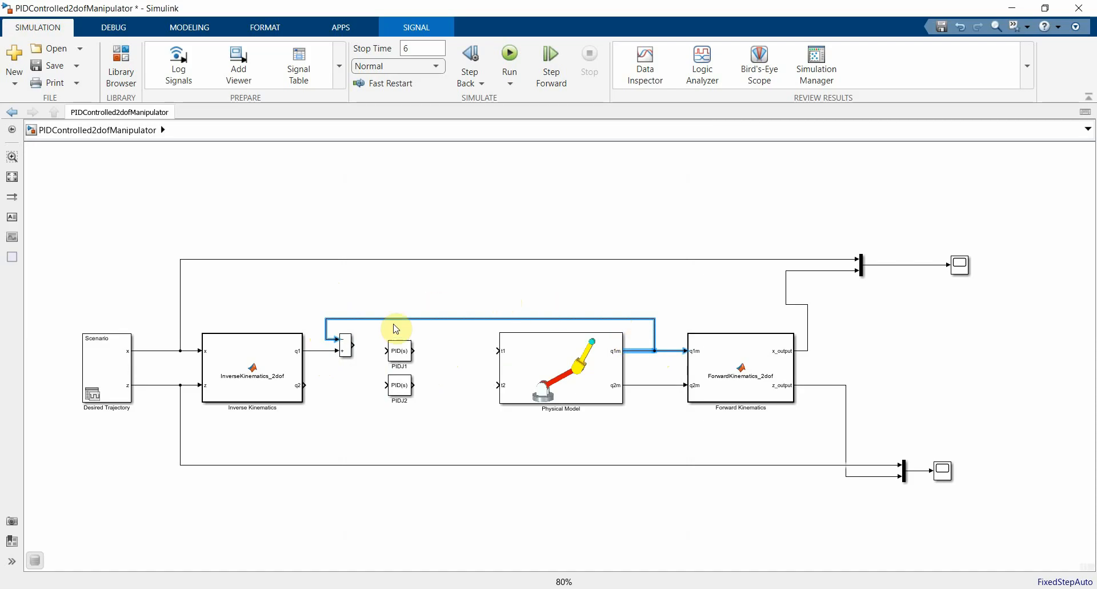
Step: Connect the Sum block's output to the input of PIDJ1
click(356, 345)
drag(357, 345, 387, 350)
click(406, 355)
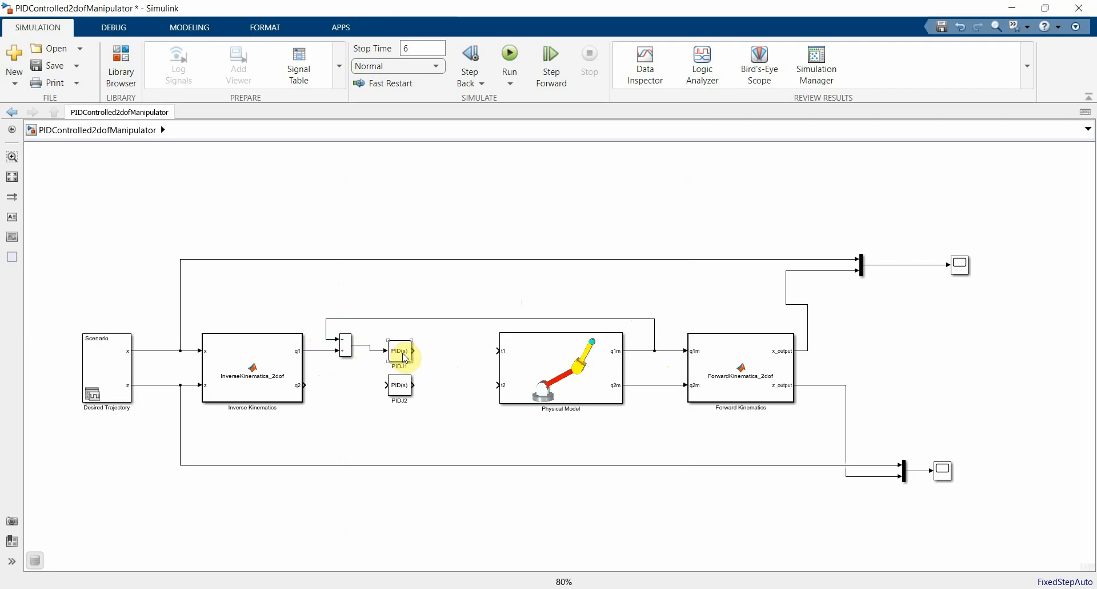
click(400, 388)
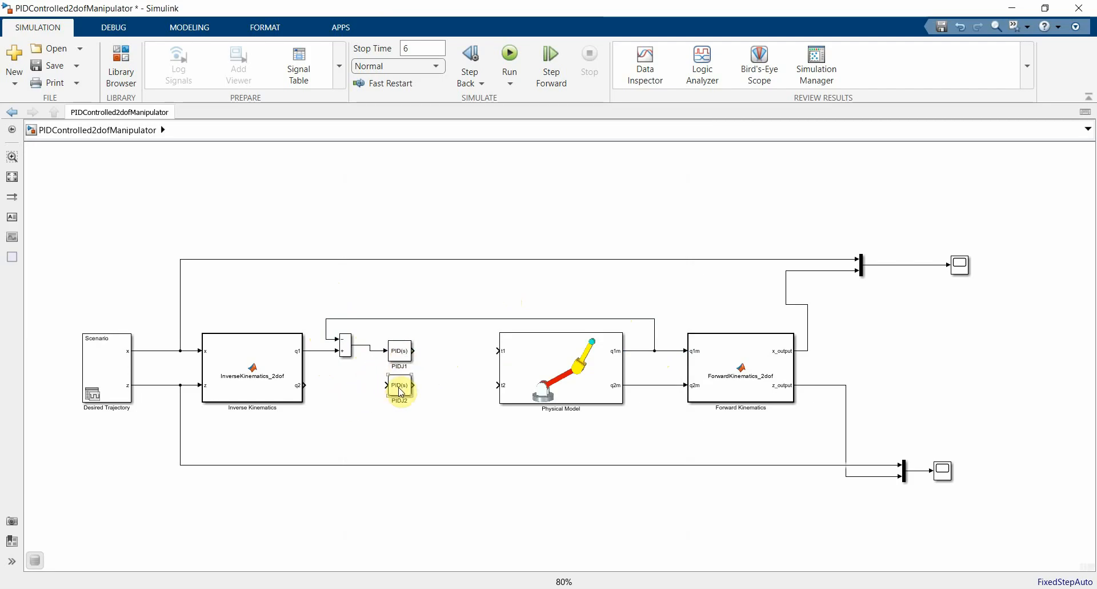
Step: Duplicate the Sum block to a spot between q2 and PIDJ2, and set the copy's list of signs to +-
click(346, 350)
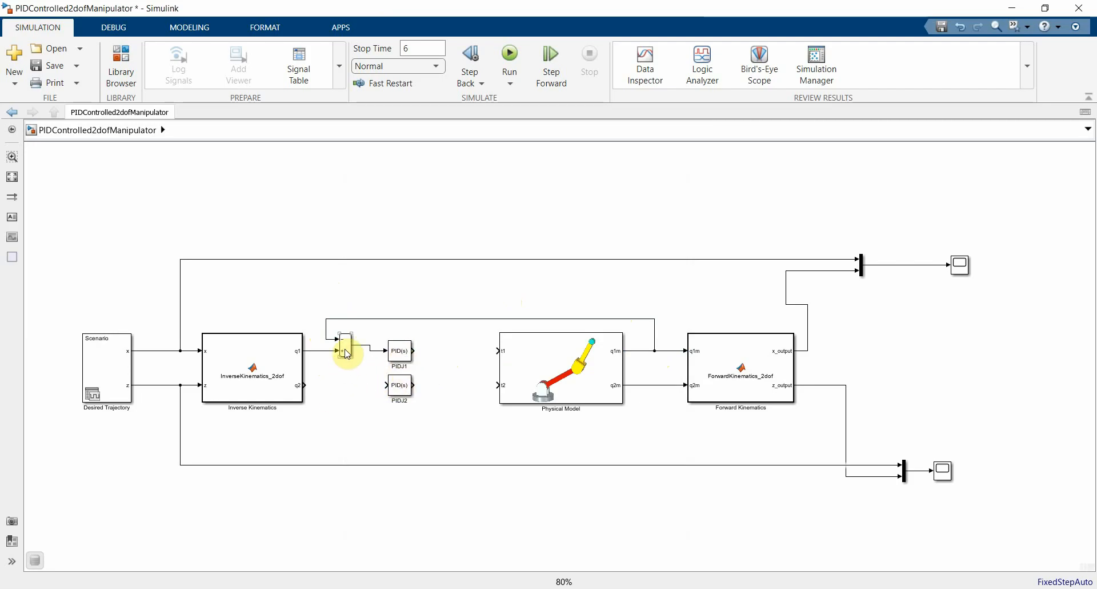
drag(345, 349, 343, 400)
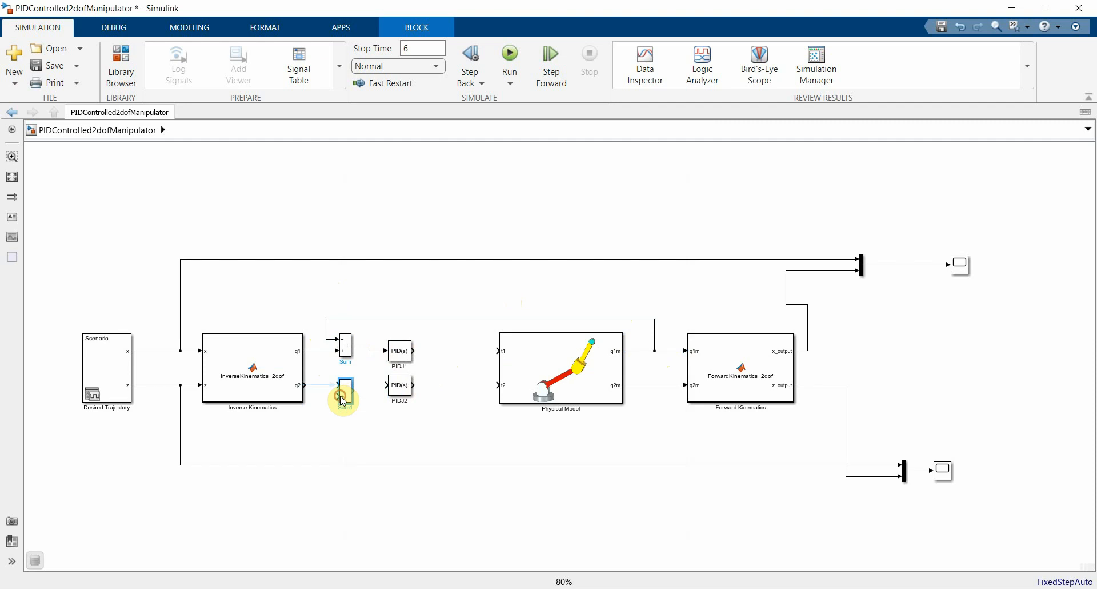
double_click(344, 392)
double_click(469, 400)
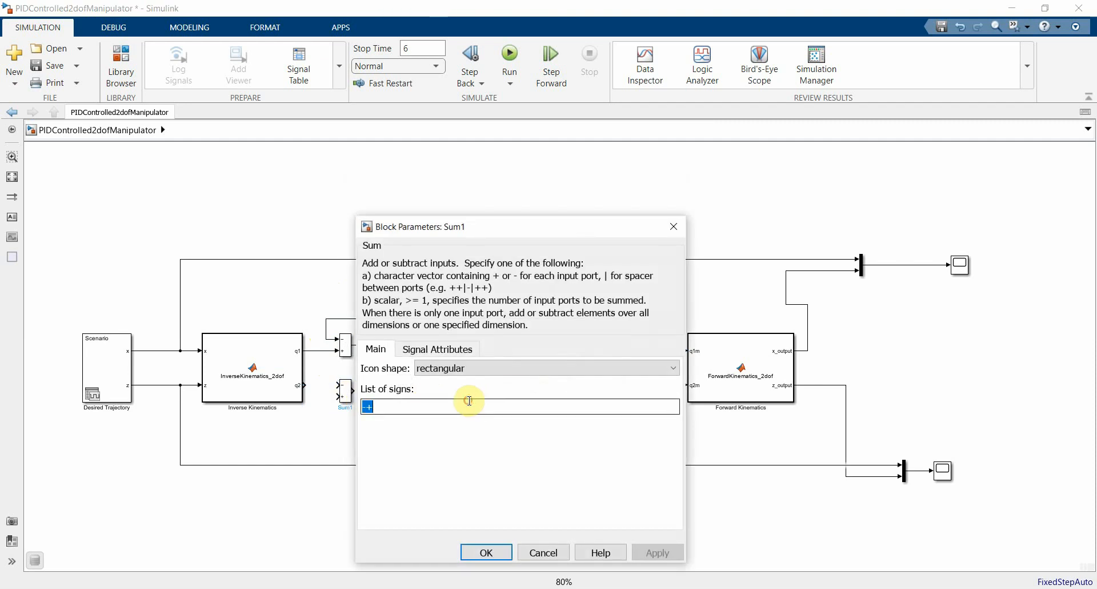
text(+)
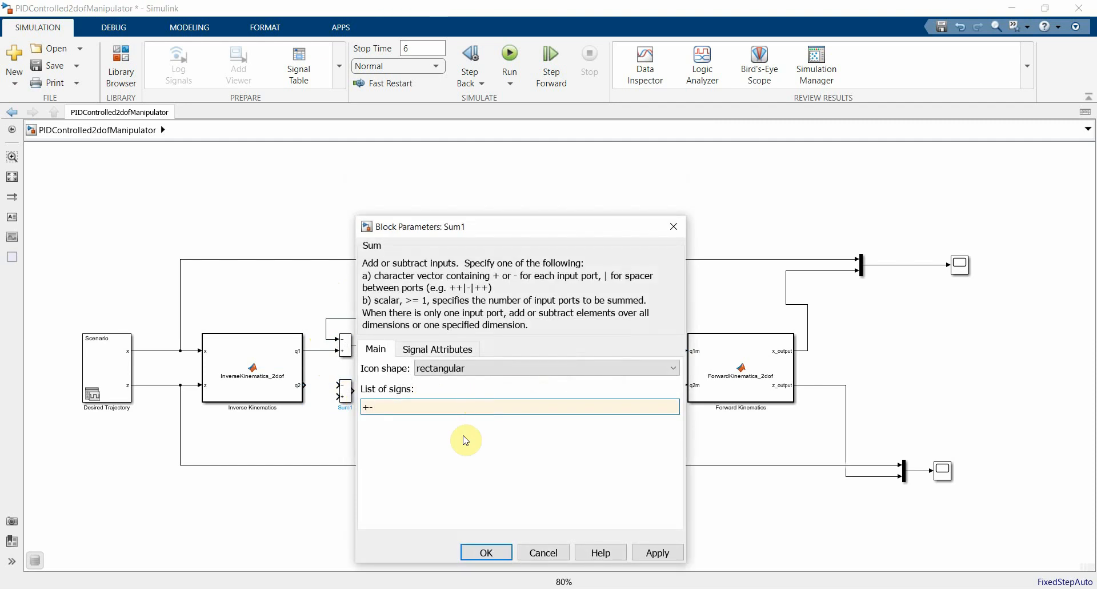
click(486, 552)
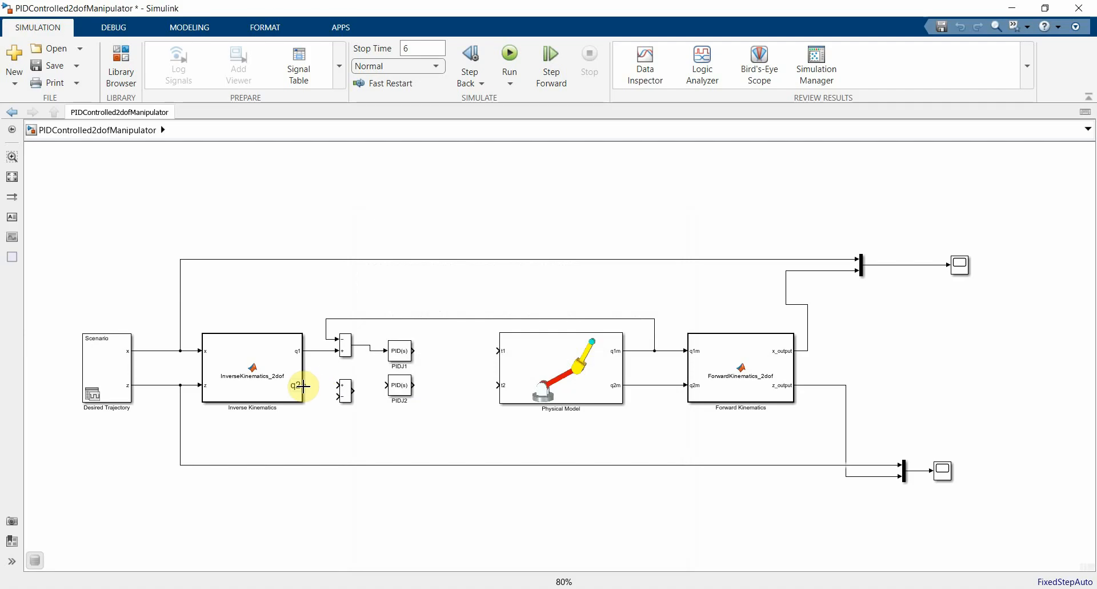
Step: Connect q2 to the lower Sum block's plus input, branch q2m back to its minus input, and wire its output to PIDJ2
drag(300, 382, 339, 385)
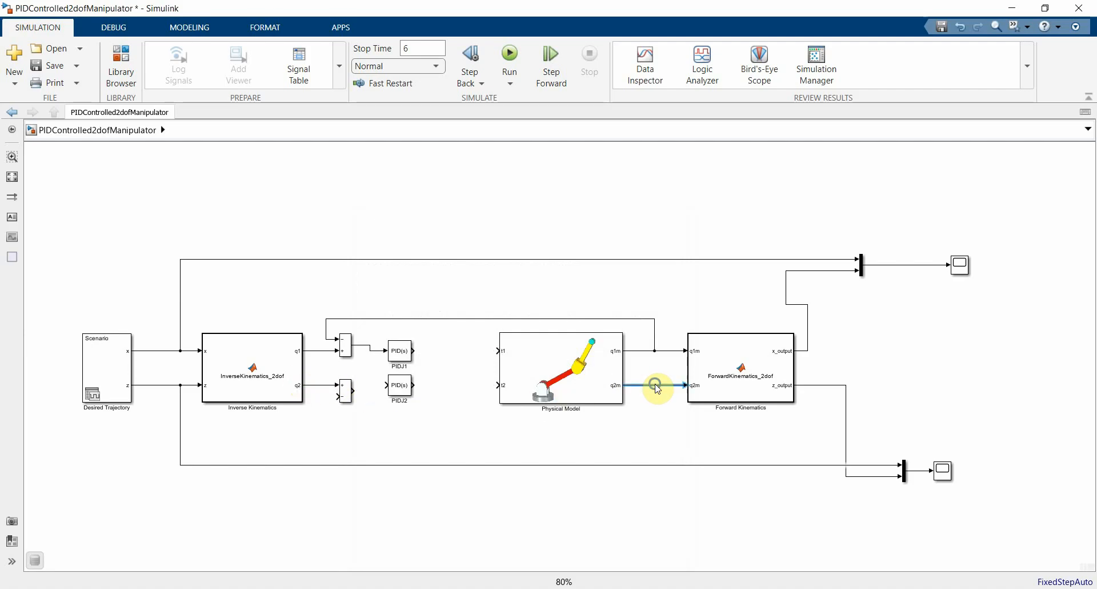
drag(656, 389, 339, 393)
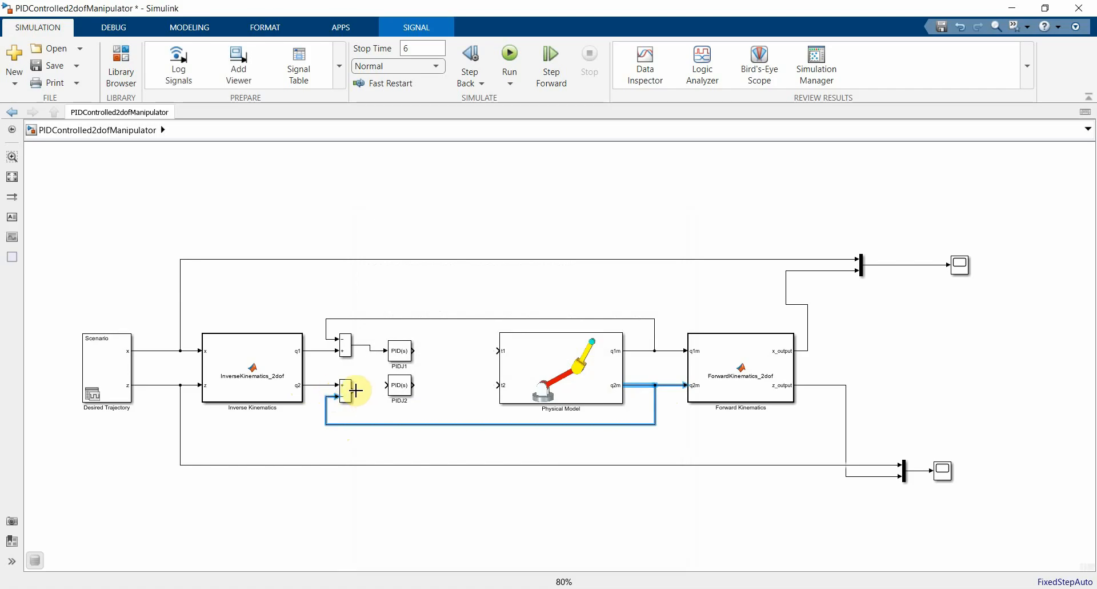
click(356, 390)
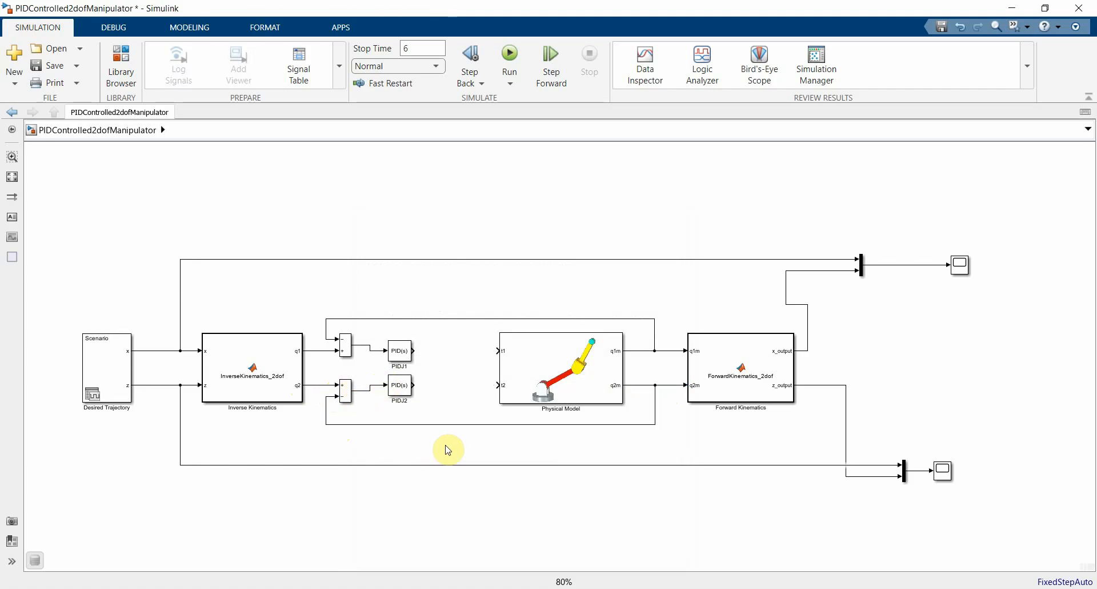
Step: Switch to PowerPoint to examine the feedforward controller diagram and the joint gravity torque calculations, then return to Simulink
click(301, 588)
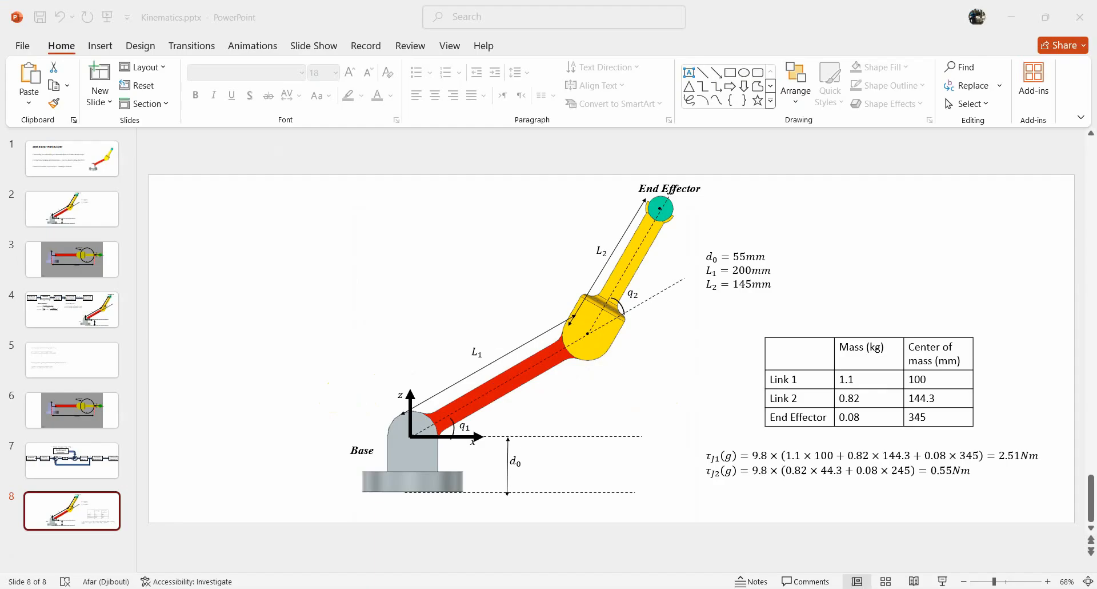
click(79, 443)
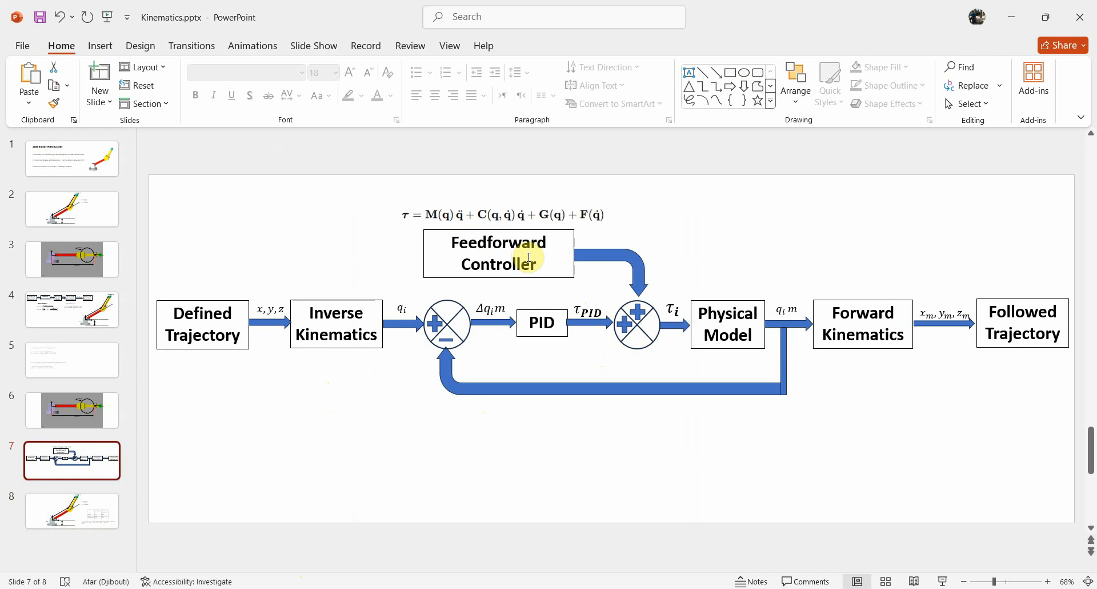
click(103, 505)
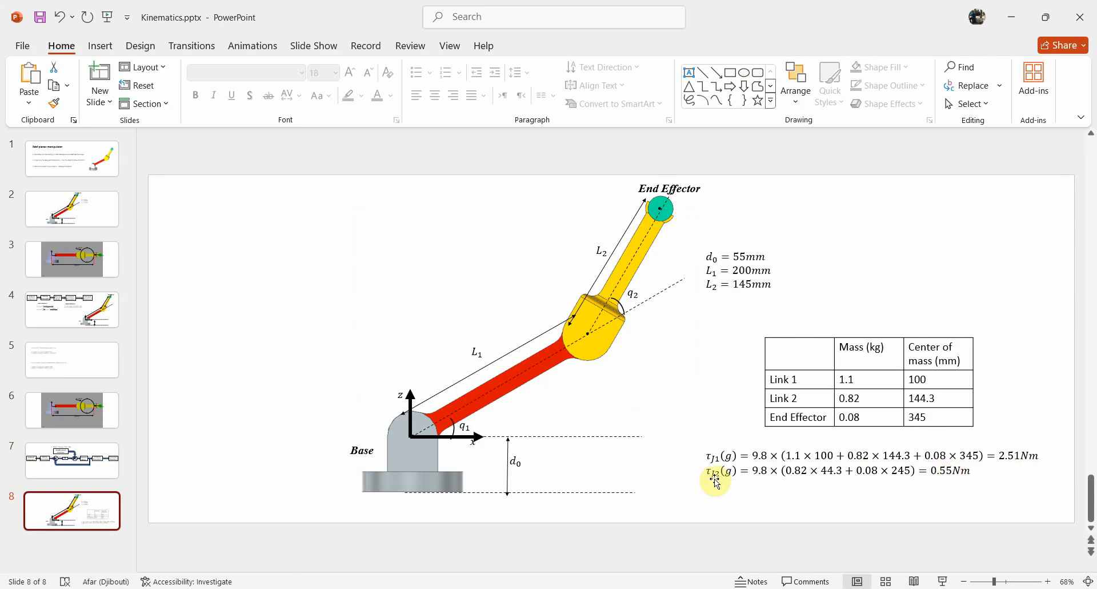
key(alt+Tab)
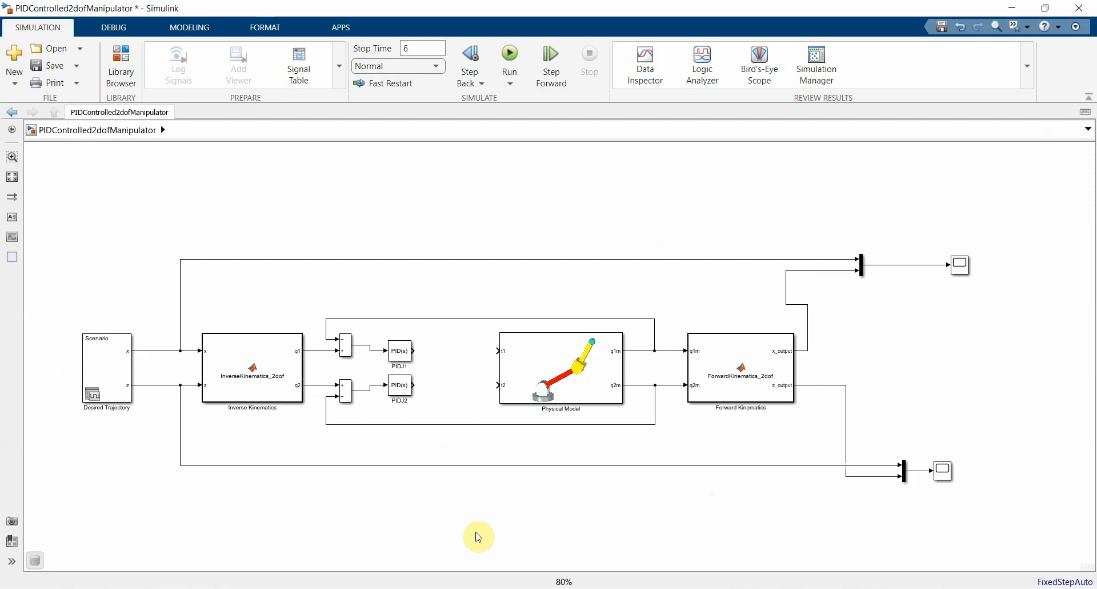
Step: Add a Constant block with the value 2.51 above PIDJ1 and name it tg1
double_click(418, 296)
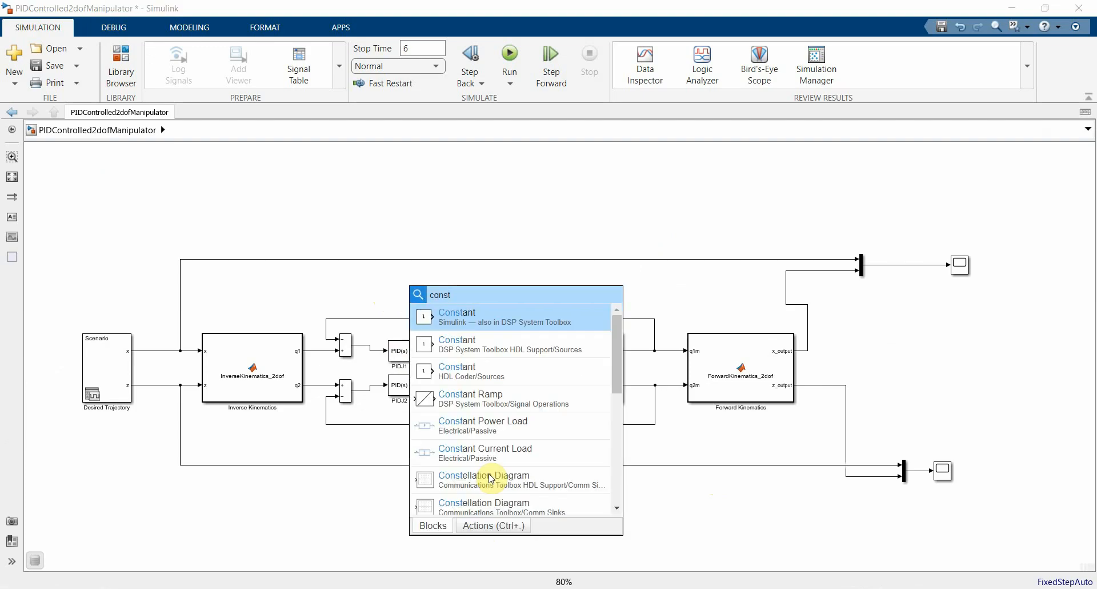
click(481, 316)
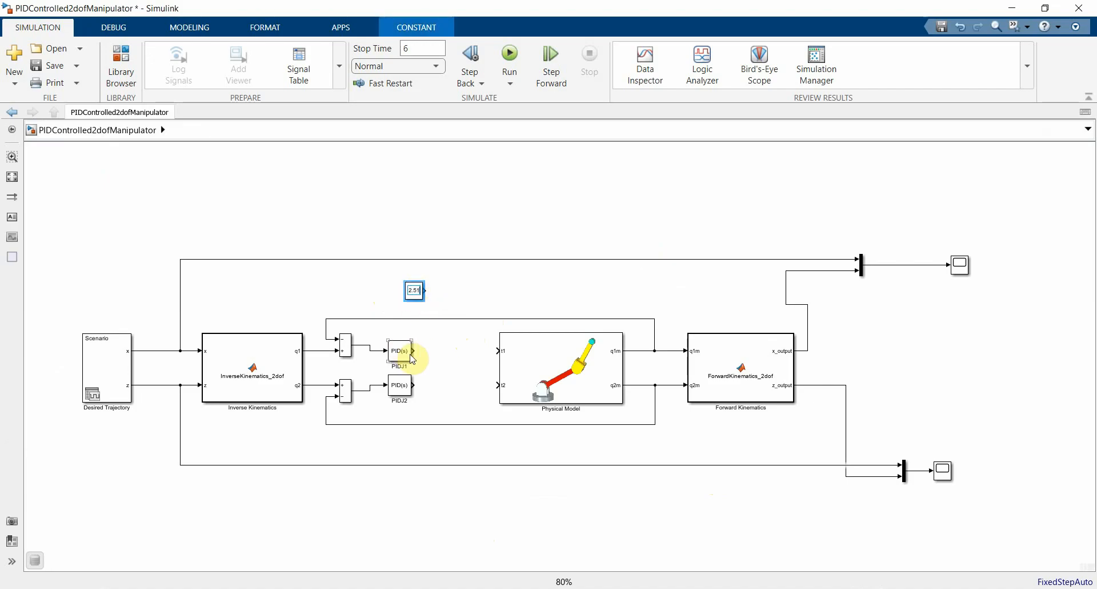
click(458, 289)
click(420, 296)
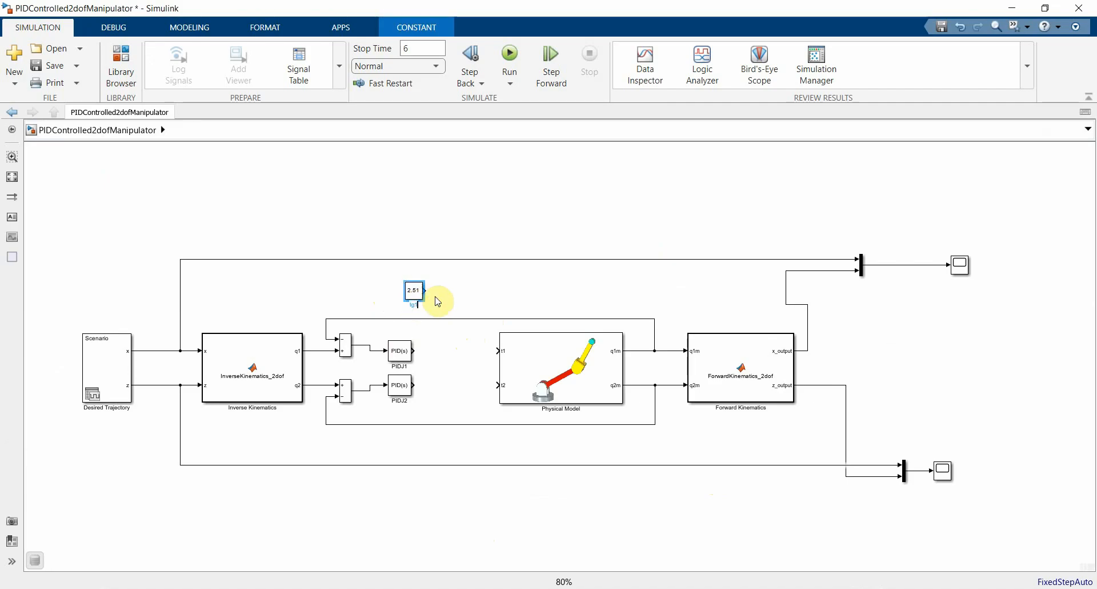
click(451, 305)
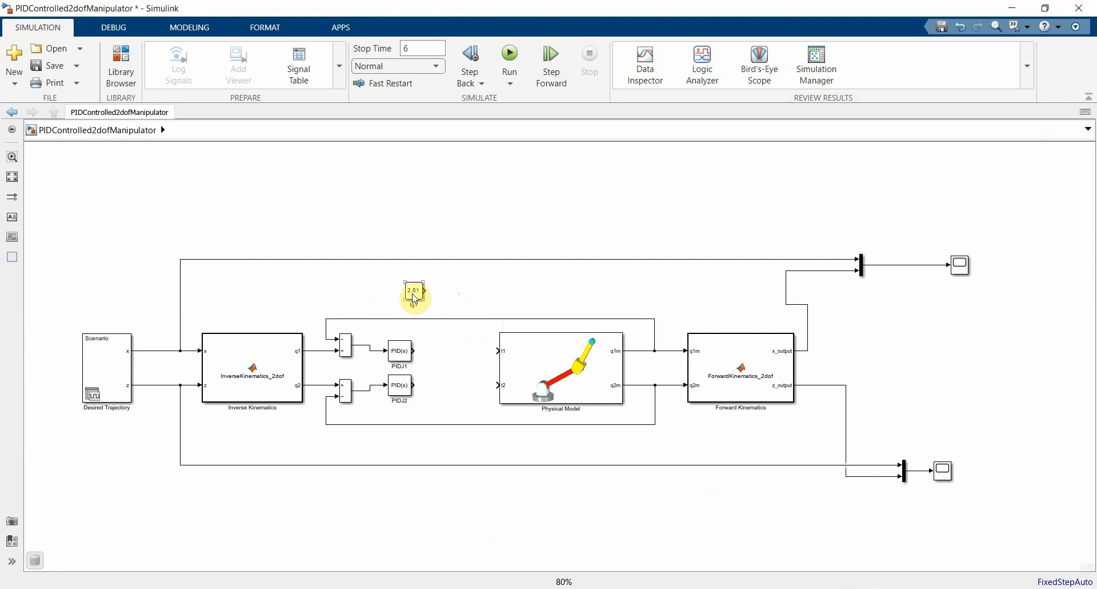
Step: Duplicate the tg1 constant below PIDJ2 and set the copy's constant value to 0.55
drag(414, 297, 392, 454)
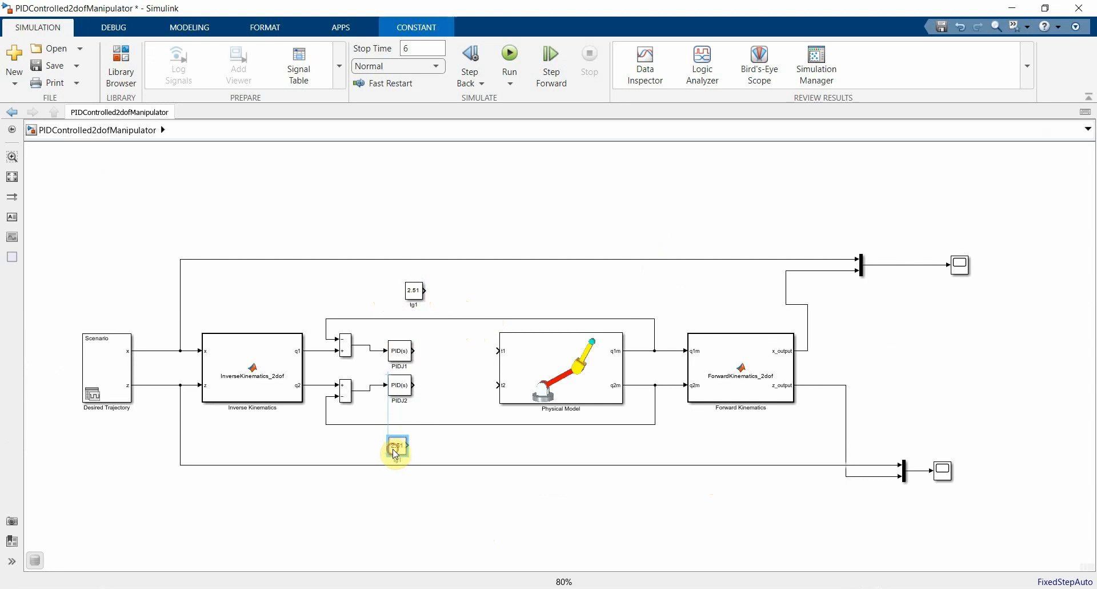
double_click(397, 447)
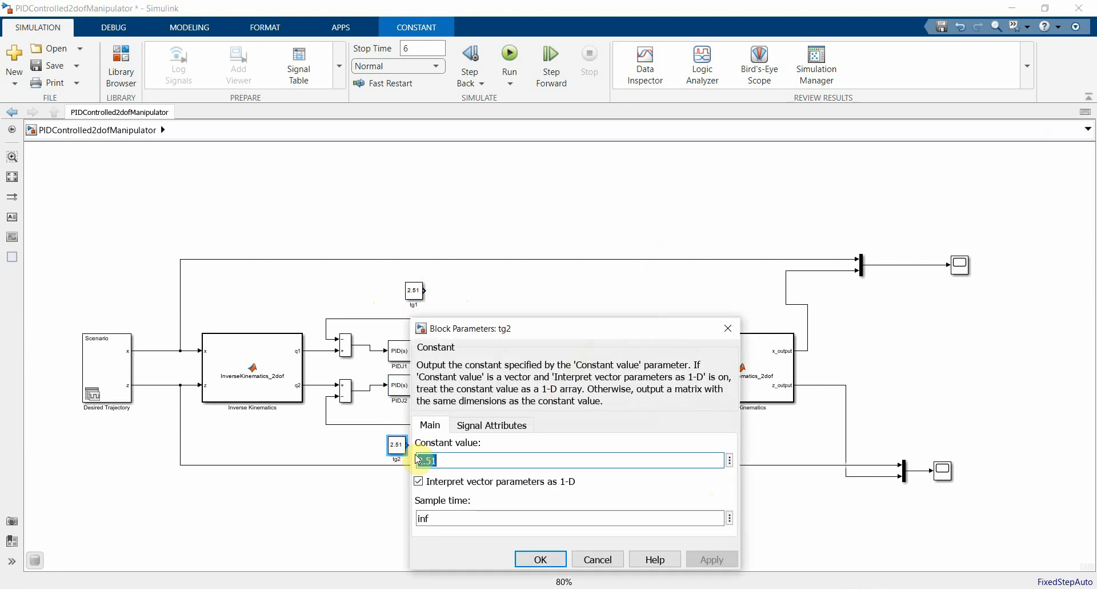
text(0.55)
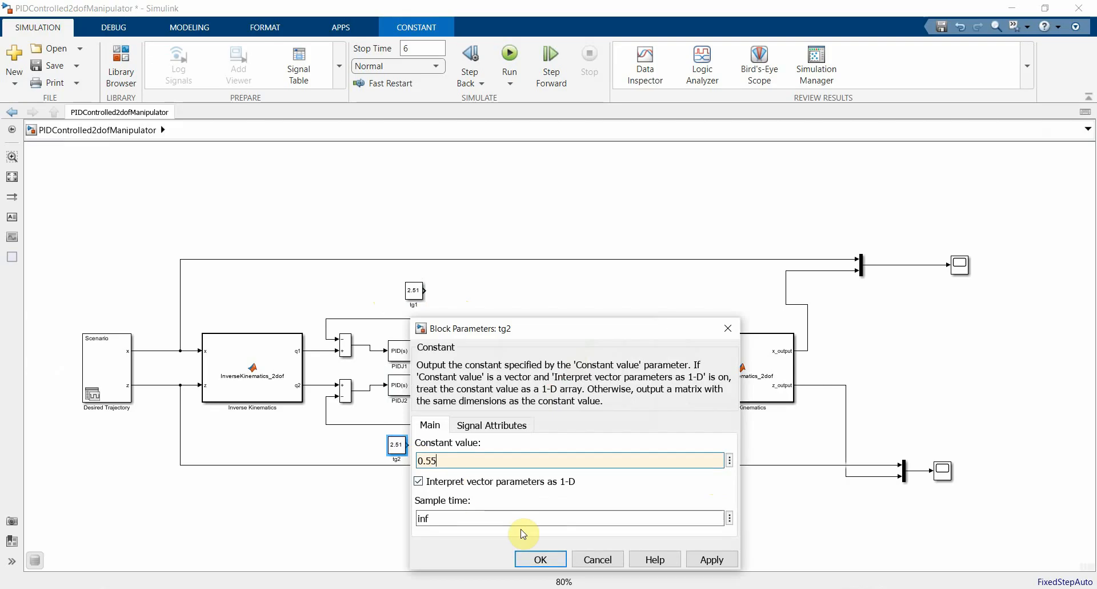
click(541, 559)
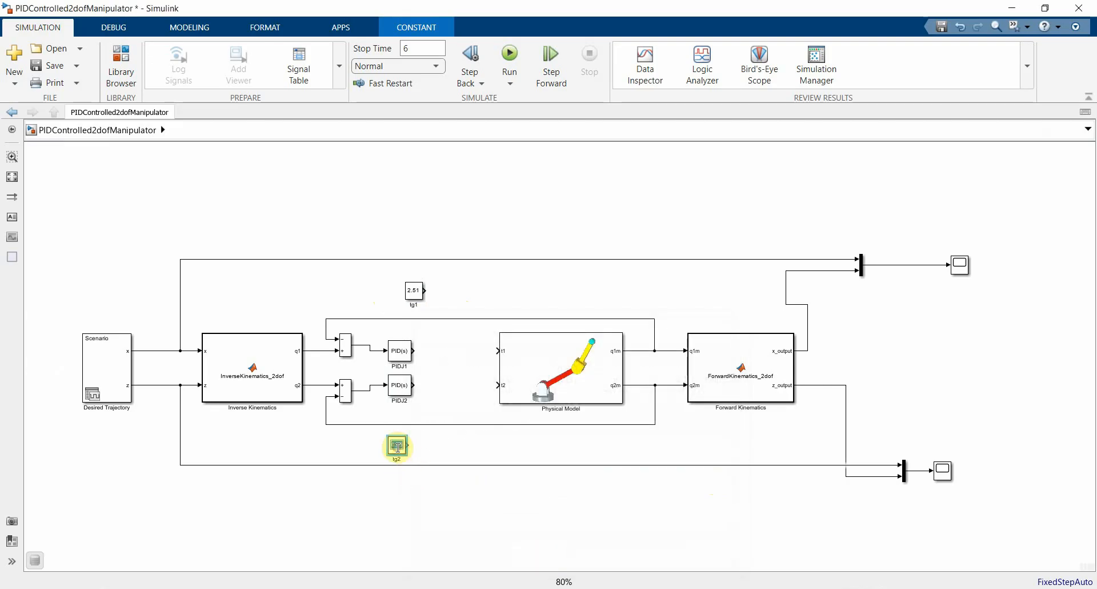
click(449, 394)
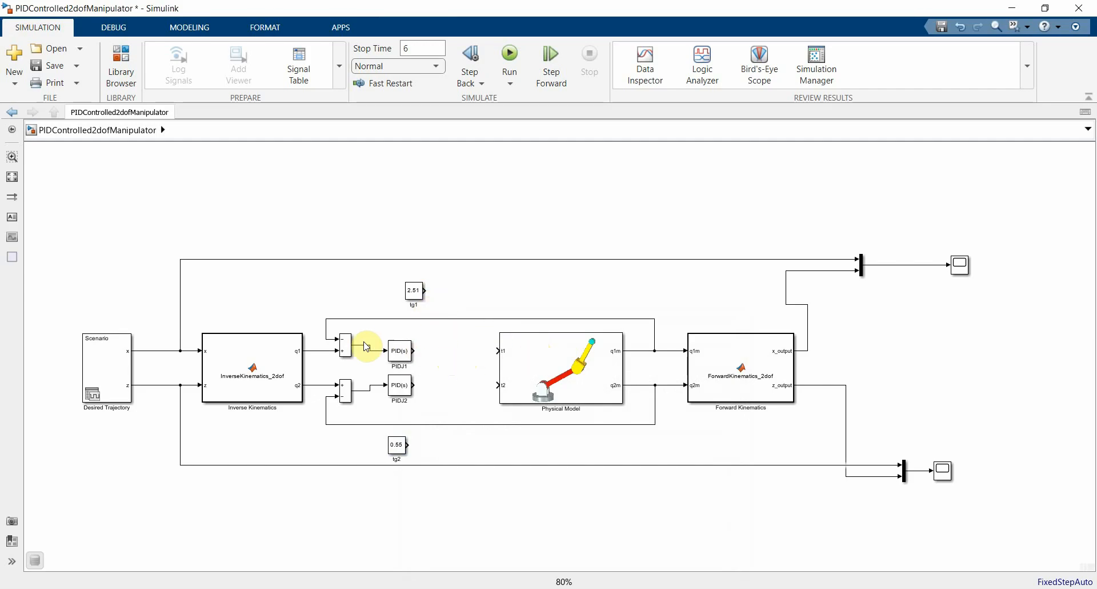
Step: Copy a Sum block with signs ++ between PIDJ1 and Physical Model, and wire tg1 and PIDJ1 through it to t1
drag(347, 350, 458, 347)
double_click(455, 347)
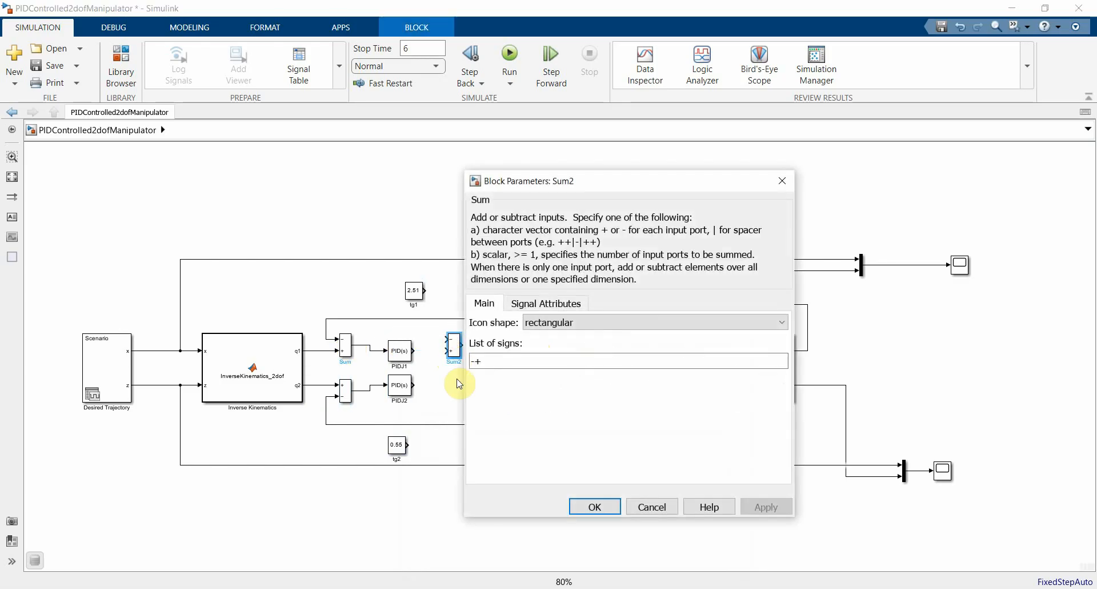
text(++)
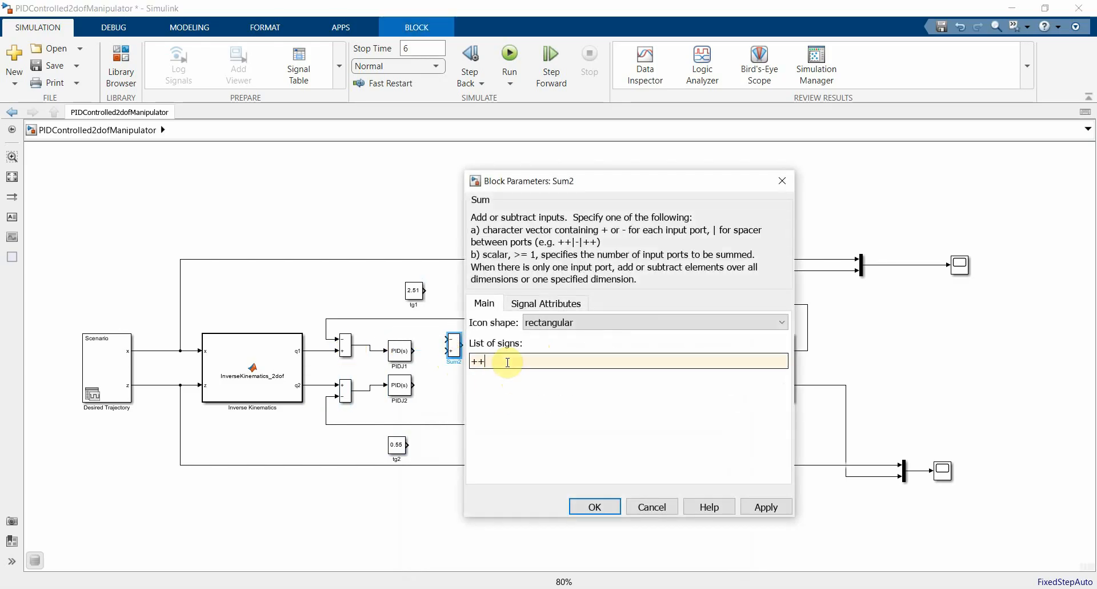
click(595, 506)
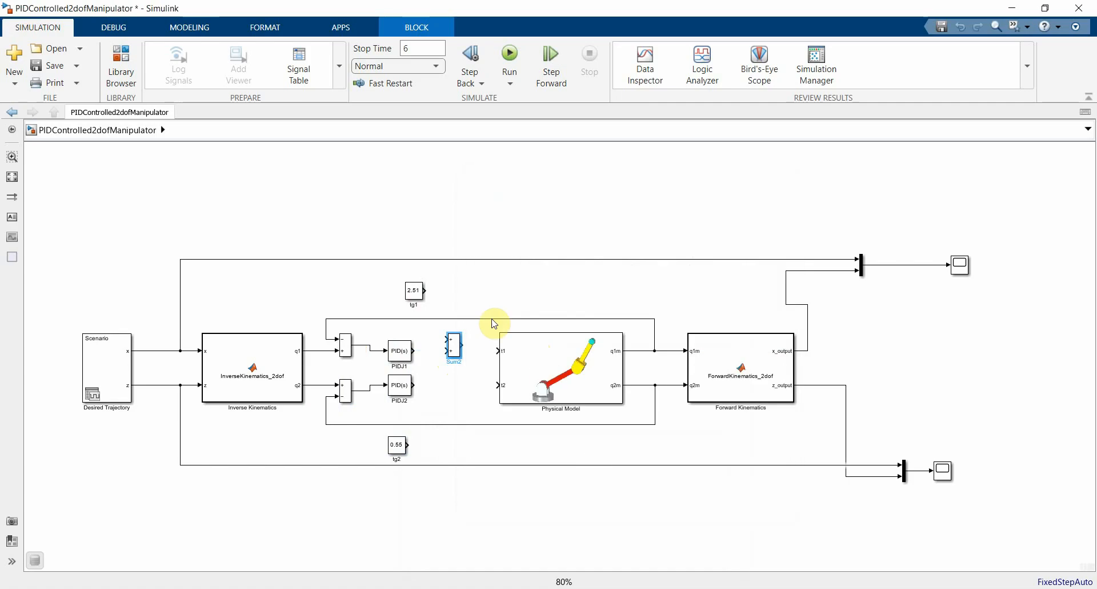
mouse_move(428, 289)
mouse_down()
mouse_move(445, 350)
mouse_move(497, 350)
mouse_up()
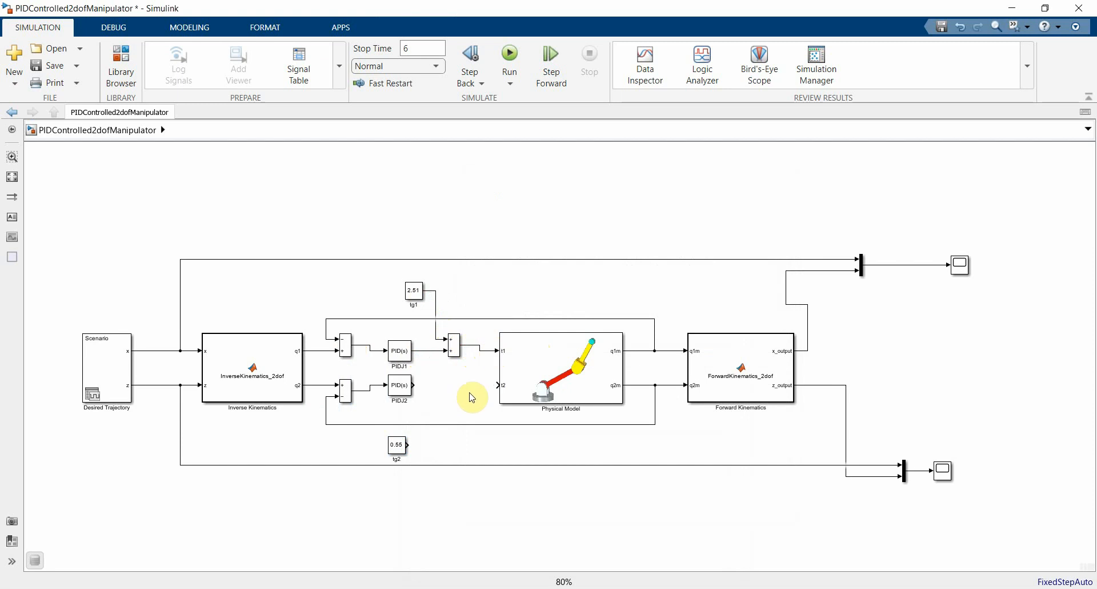
Step: Duplicate the ++ Sum block in front of t2, and wire PIDJ2 and tg2 through it to t2
click(400, 445)
click(459, 350)
drag(457, 348, 458, 393)
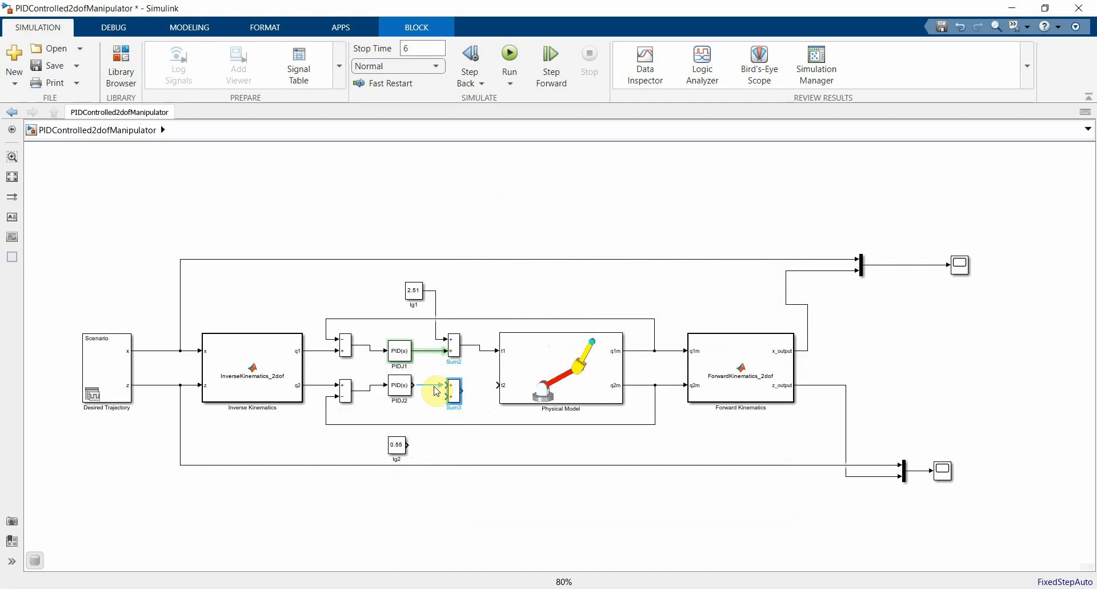
drag(408, 445, 494, 386)
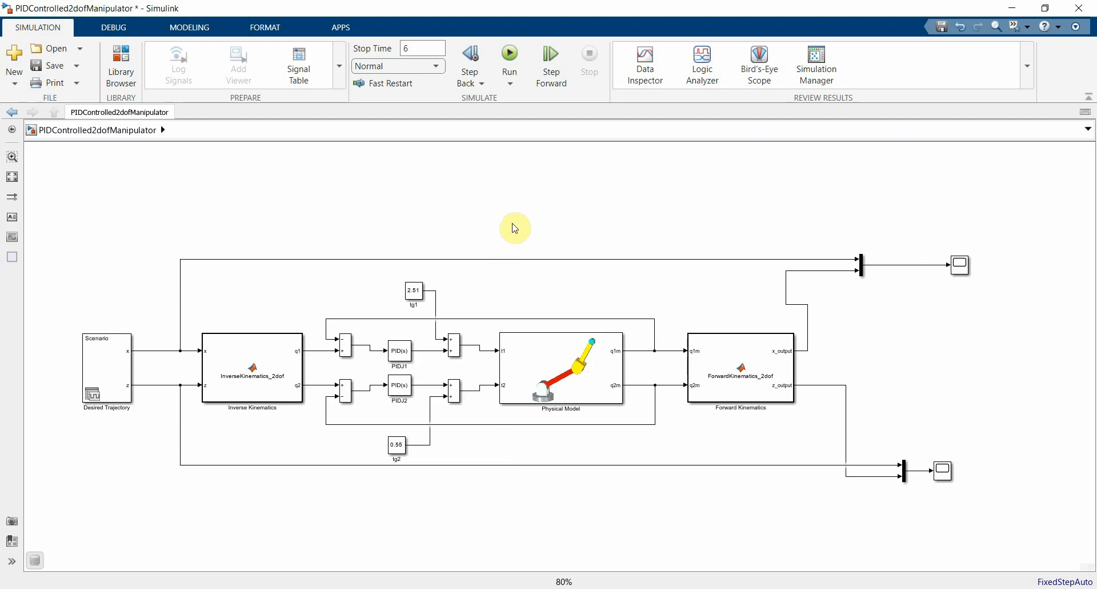
Step: Set the integral gain of PIDJ1 to 0
click(399, 354)
double_click(398, 352)
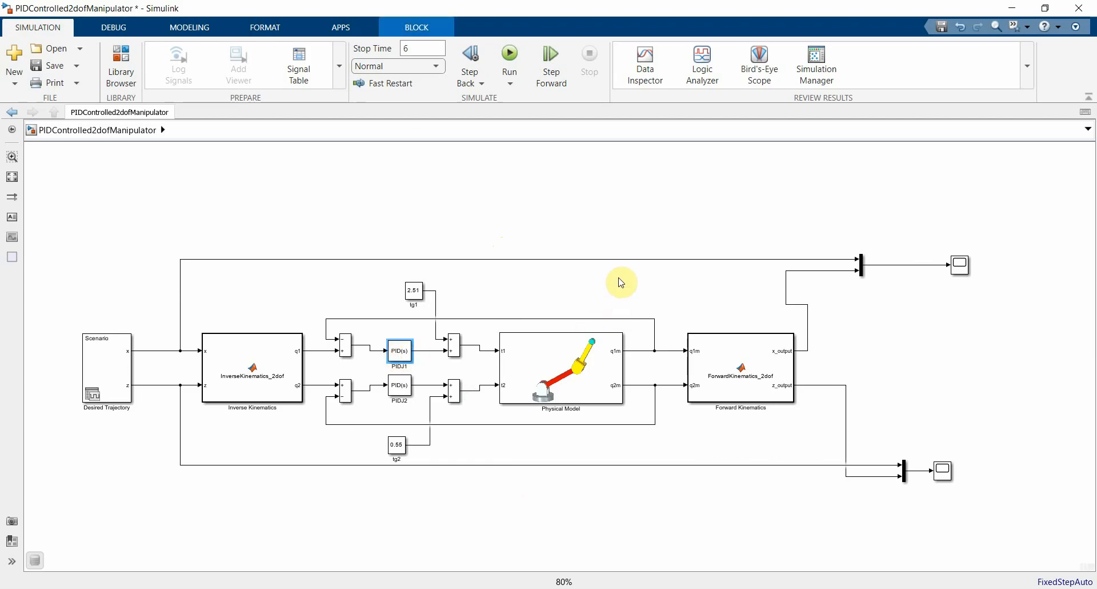
drag(653, 149, 655, 106)
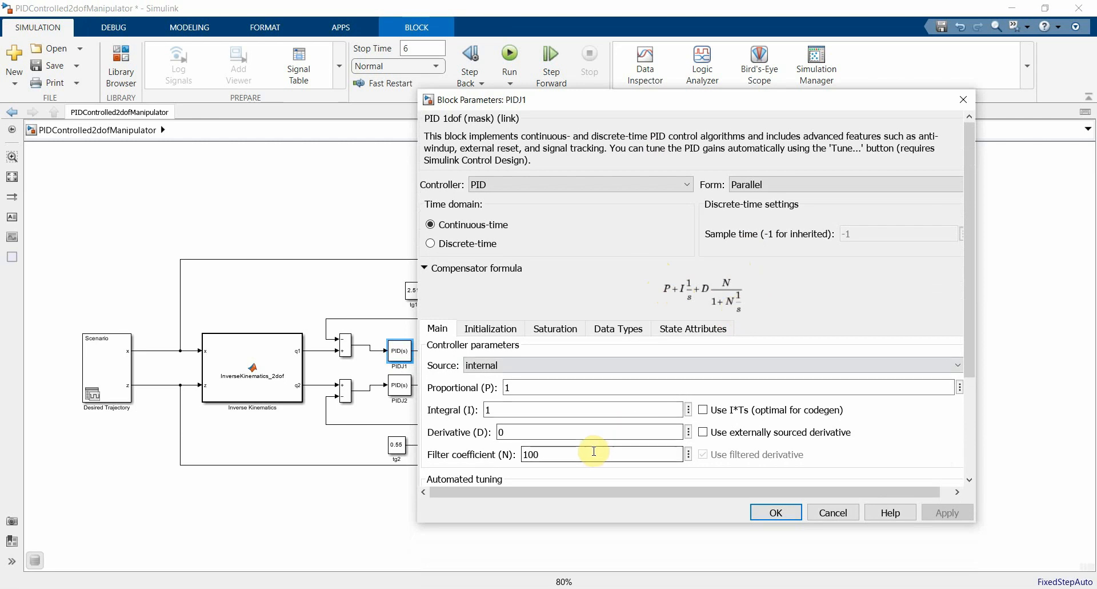
double_click(539, 410)
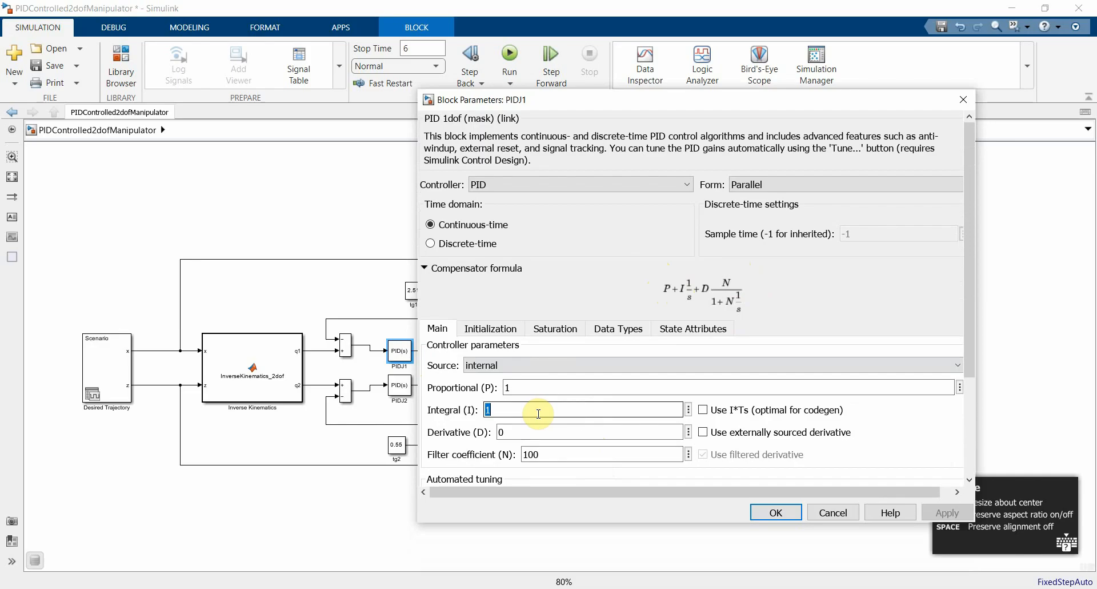
text(0)
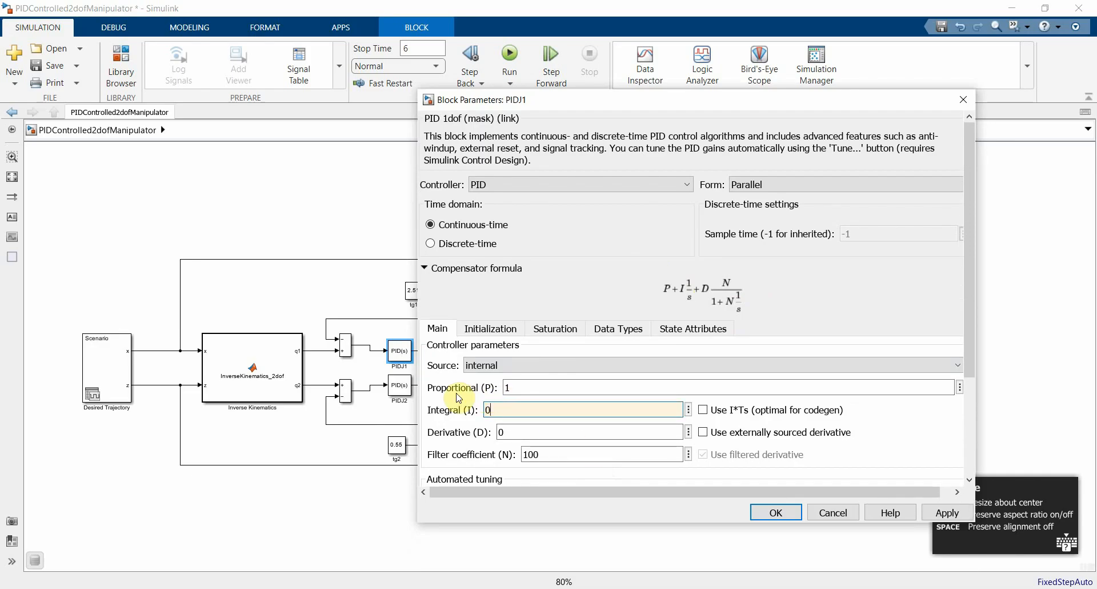
click(507, 389)
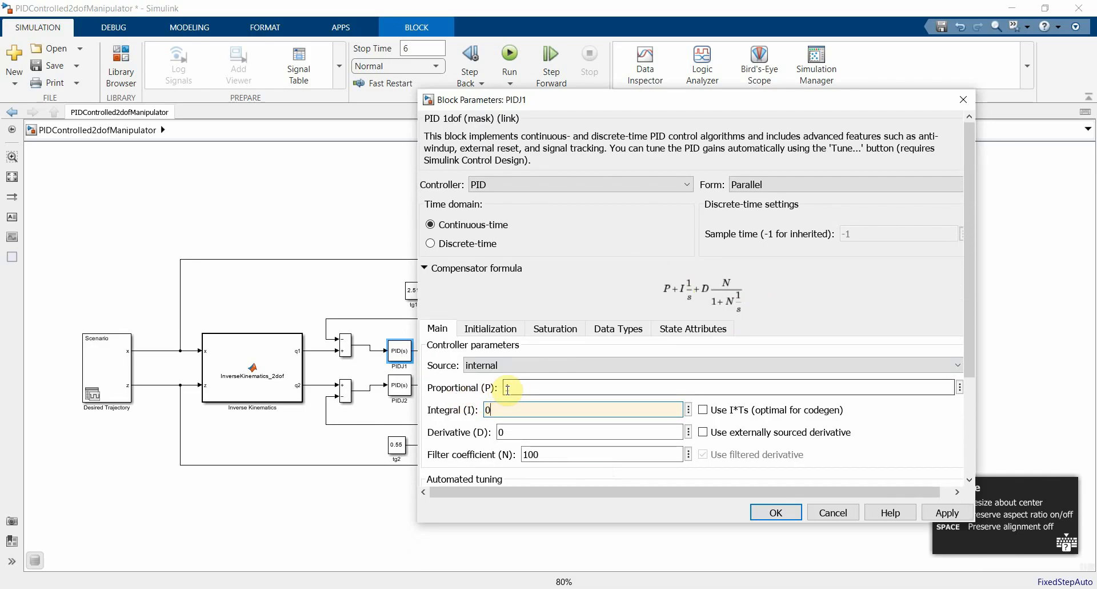
click(776, 512)
Step: Set the integral gain of PIDJ2 to 0
click(399, 384)
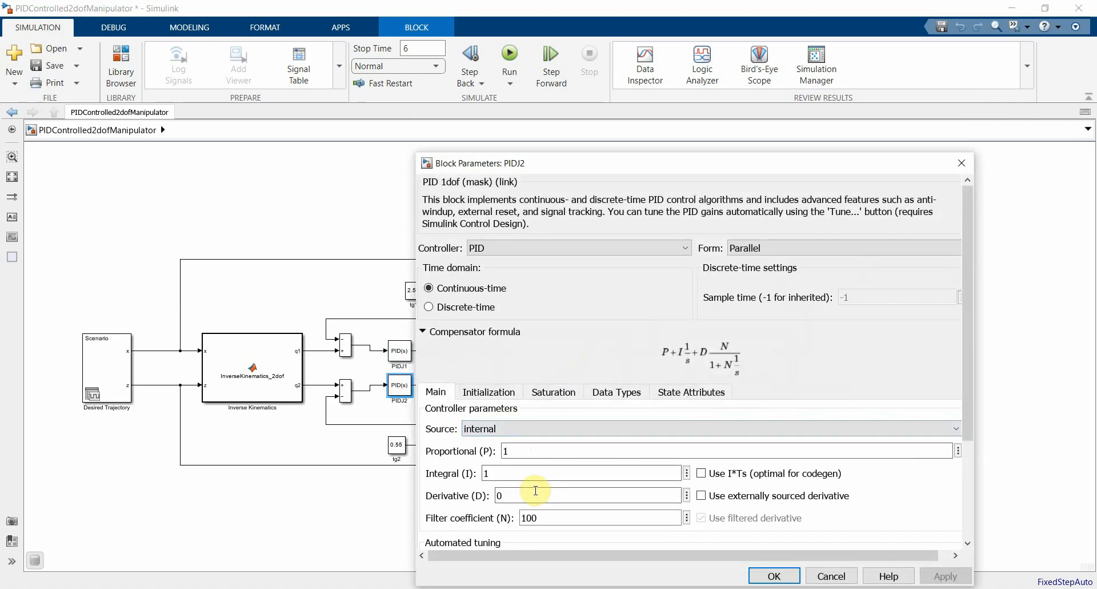
drag(506, 474, 484, 475)
text(0)
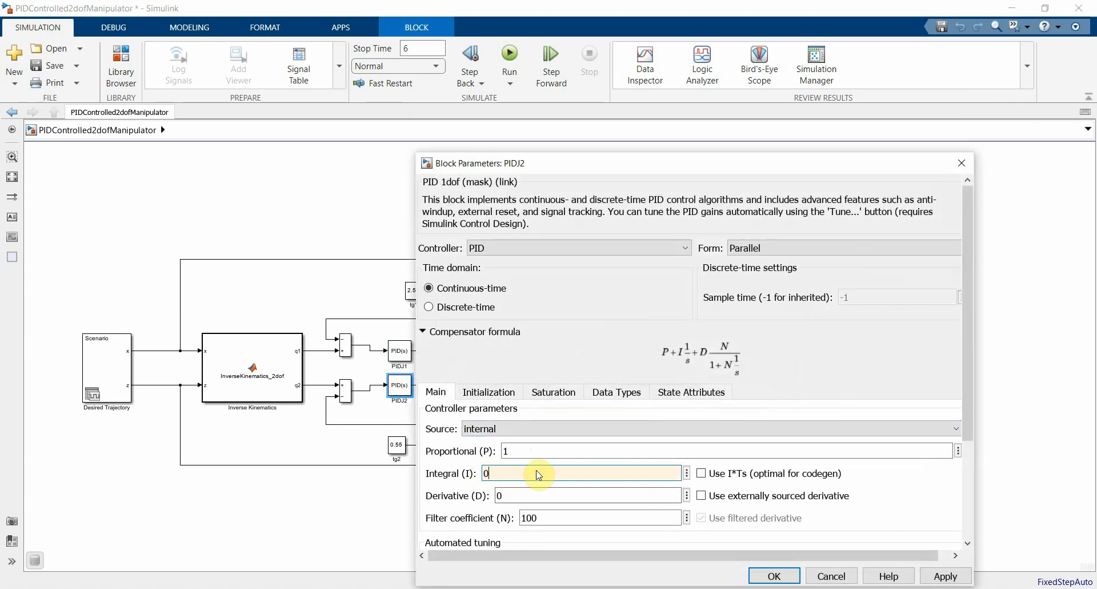
click(770, 575)
click(509, 286)
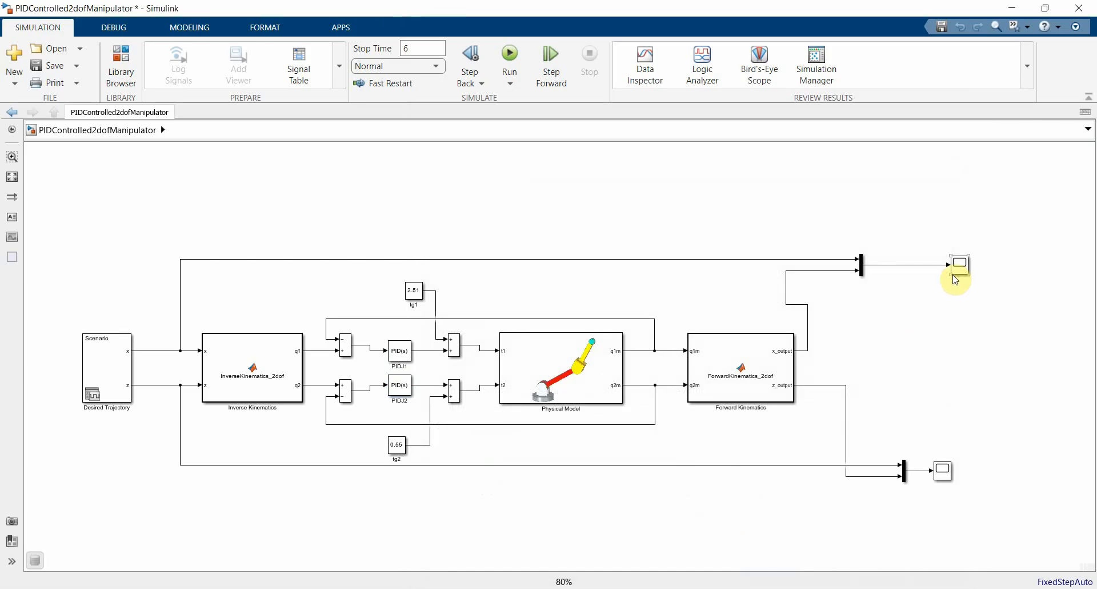
Step: Move the x-output scope closer to its Mux, and run the simulation to watch the manipulator's motion
drag(959, 266, 924, 269)
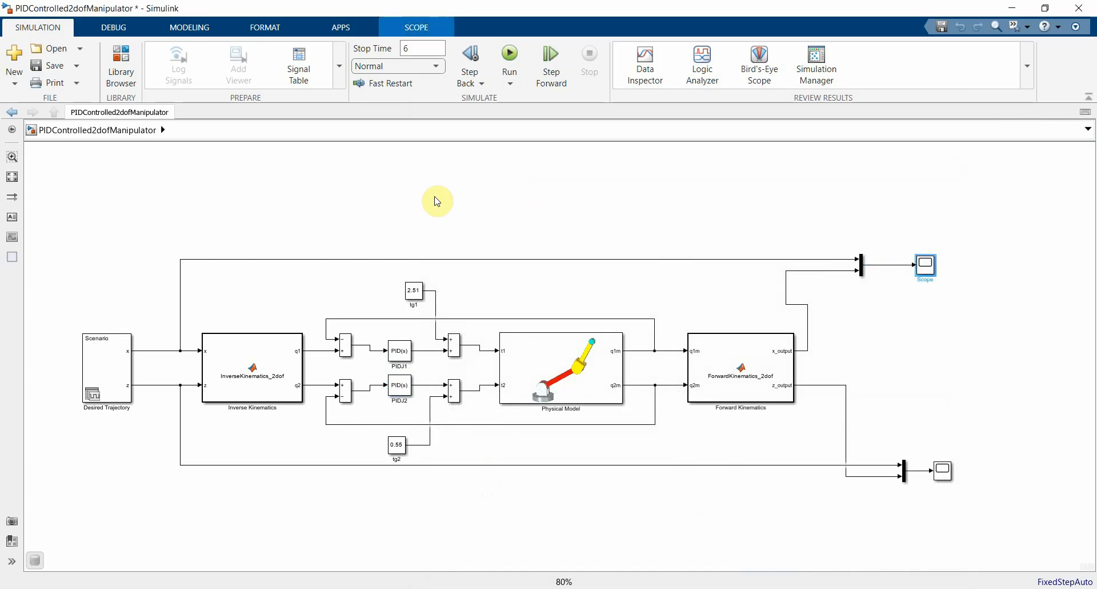
click(508, 55)
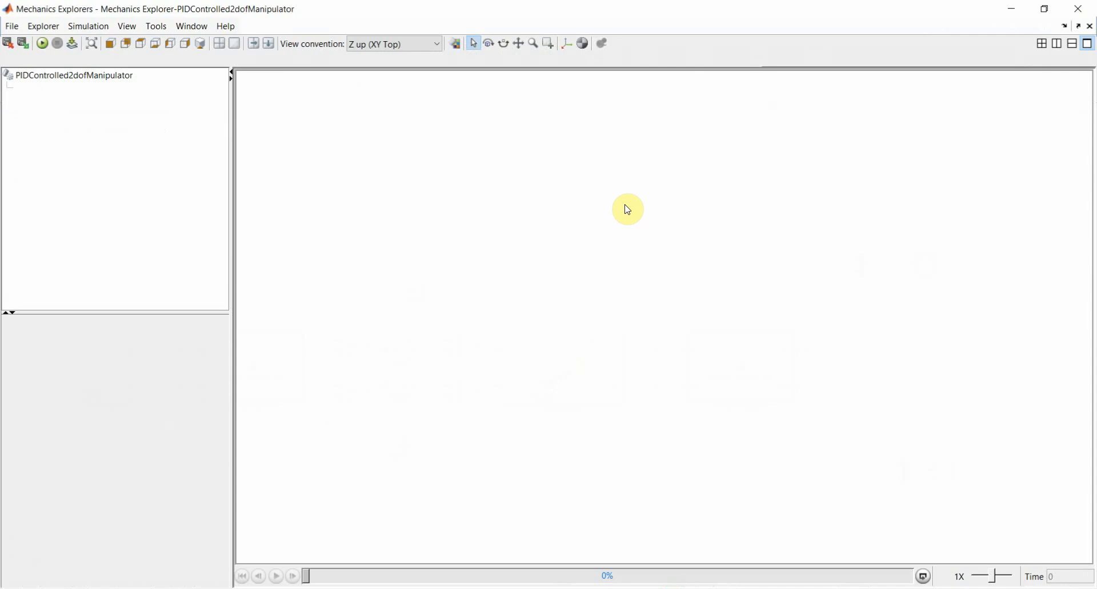
scroll(635, 250, down, 2)
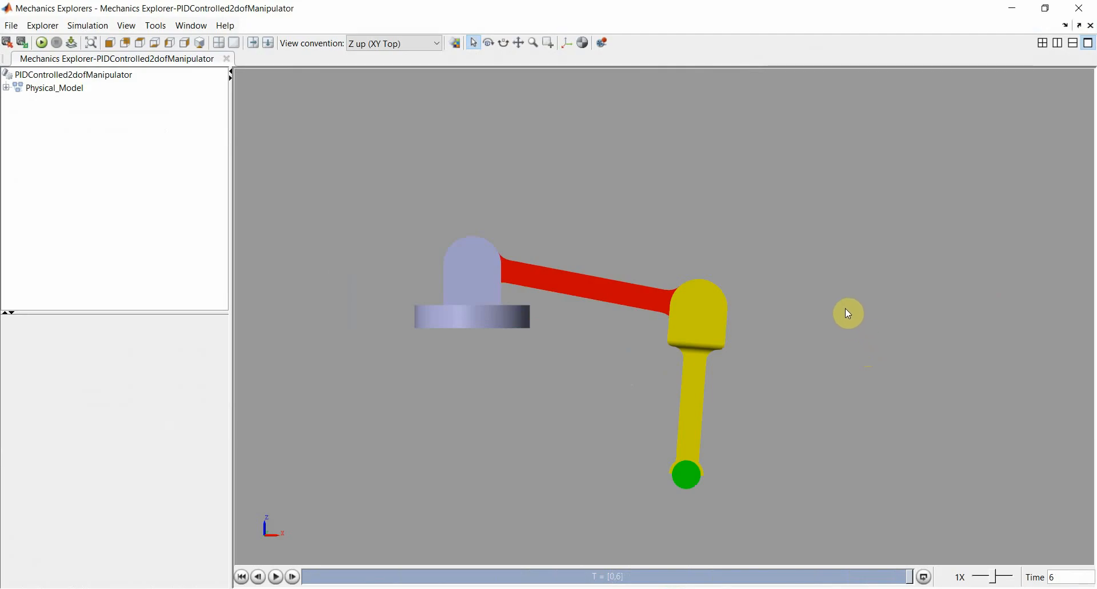
click(1078, 9)
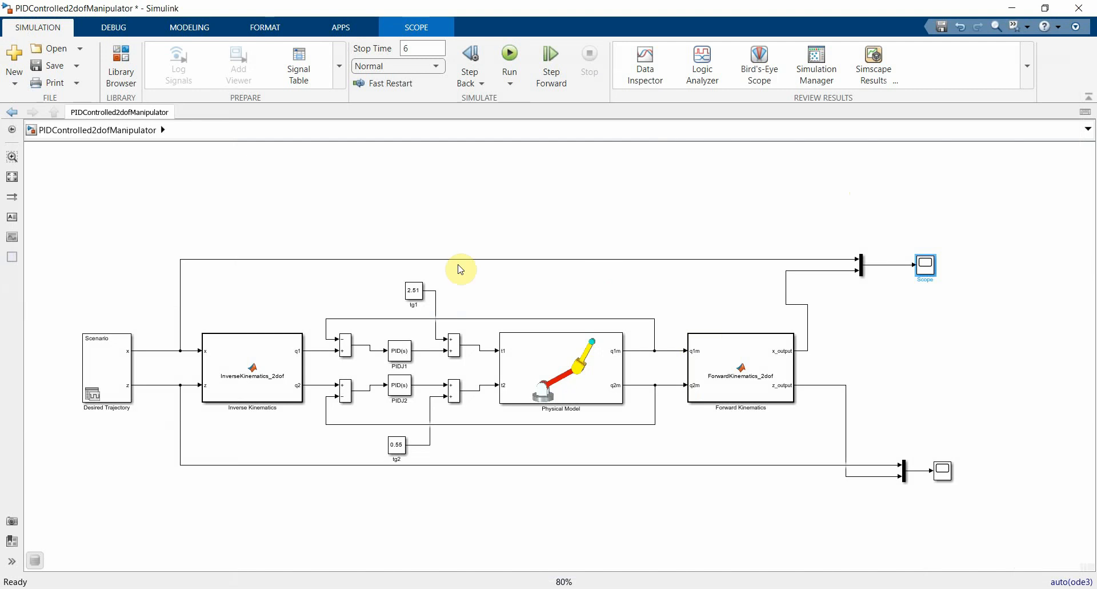
Step: Review PIDJ1's controller parameters, and compare the desired and actual x trajectories in the x-output scope
click(400, 358)
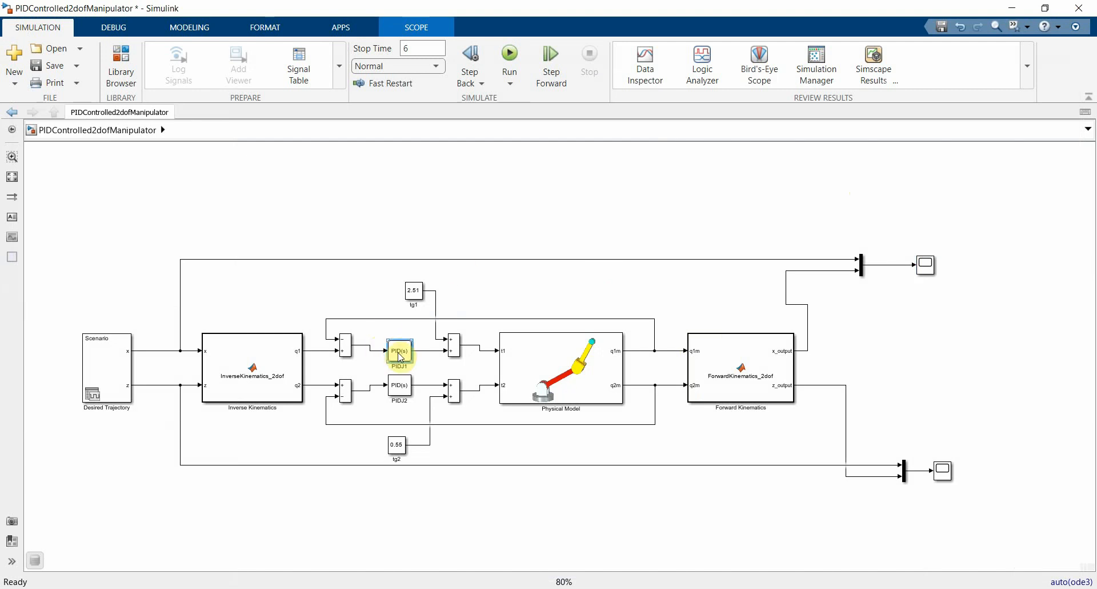
double_click(401, 357)
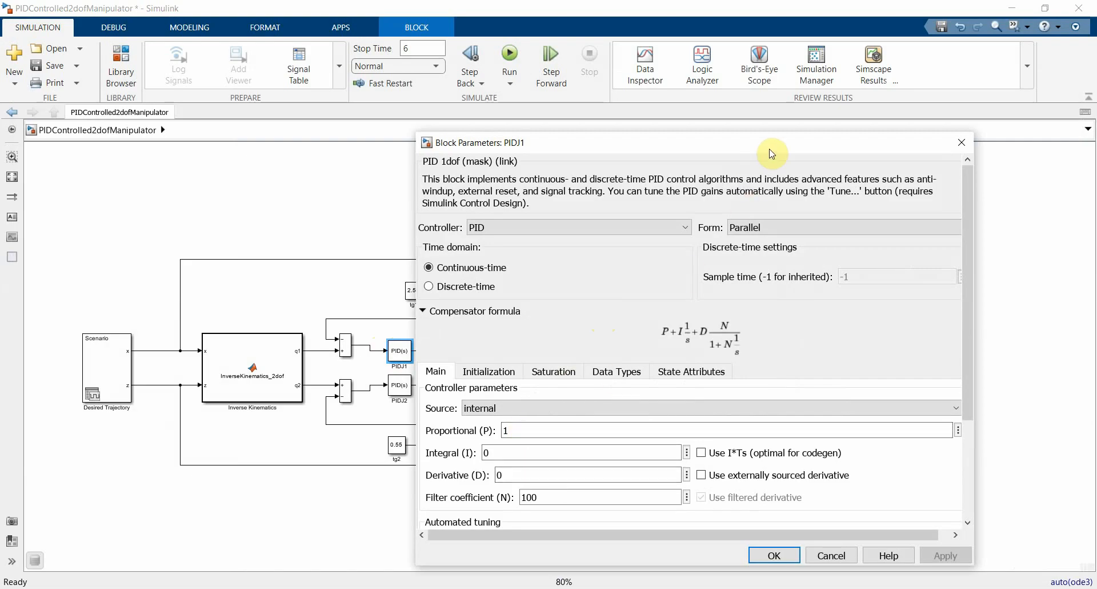
drag(770, 150, 520, 139)
click(712, 129)
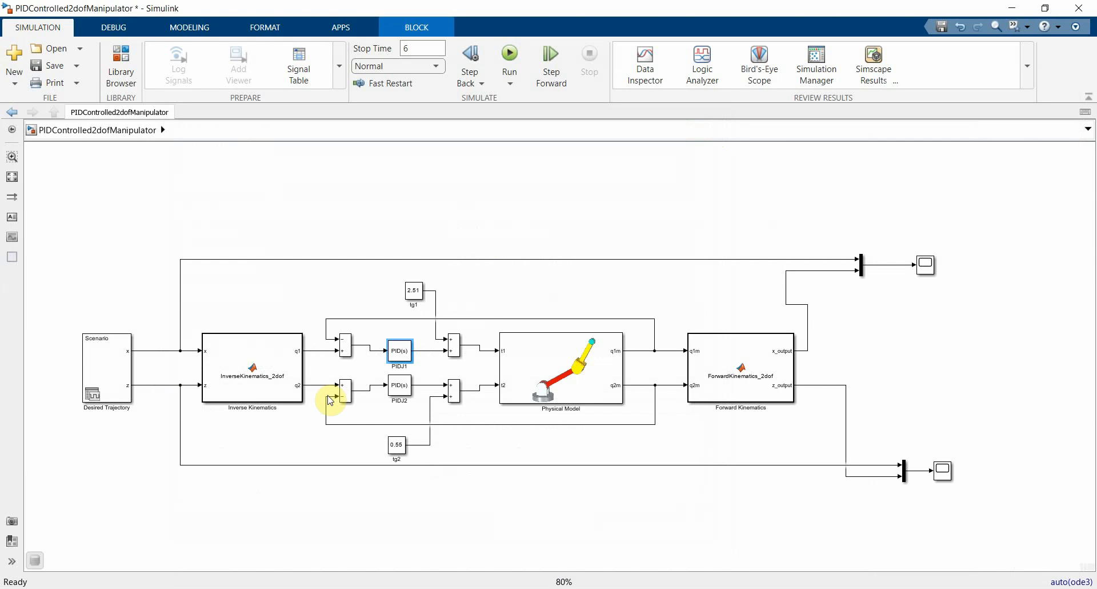
click(925, 265)
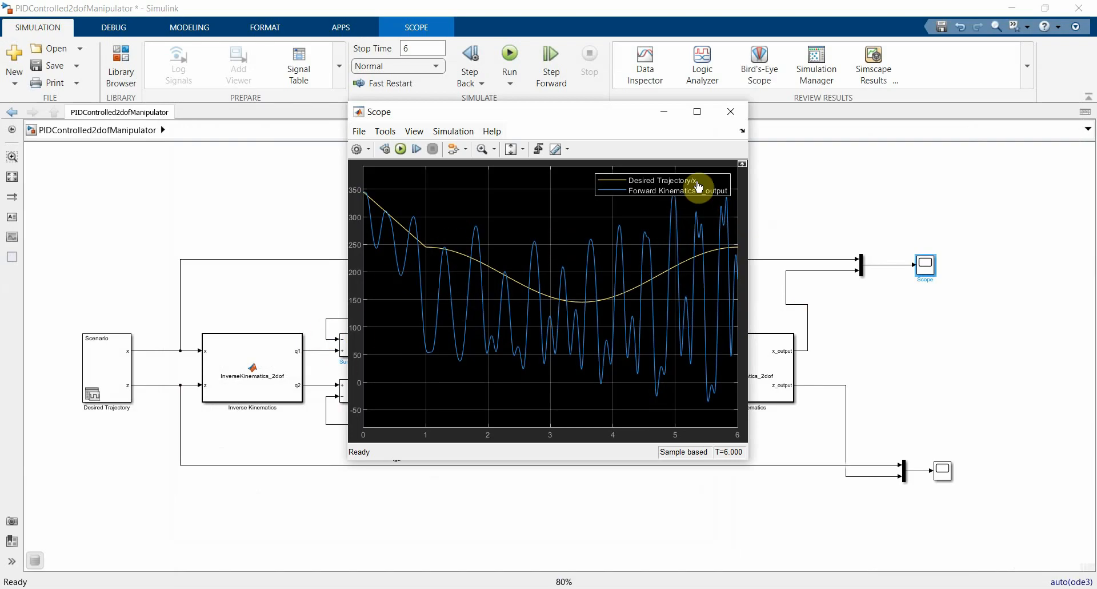
click(731, 112)
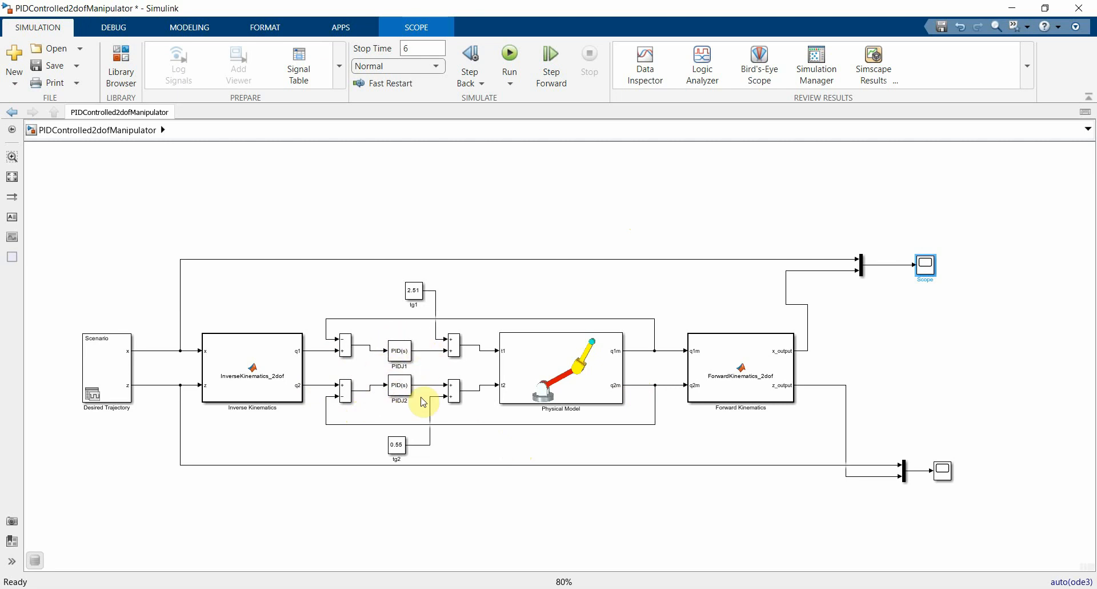
Step: Set PIDJ1's proportional, integral and derivative gains to the variables Kp1, Ki1 and Kd1
click(454, 347)
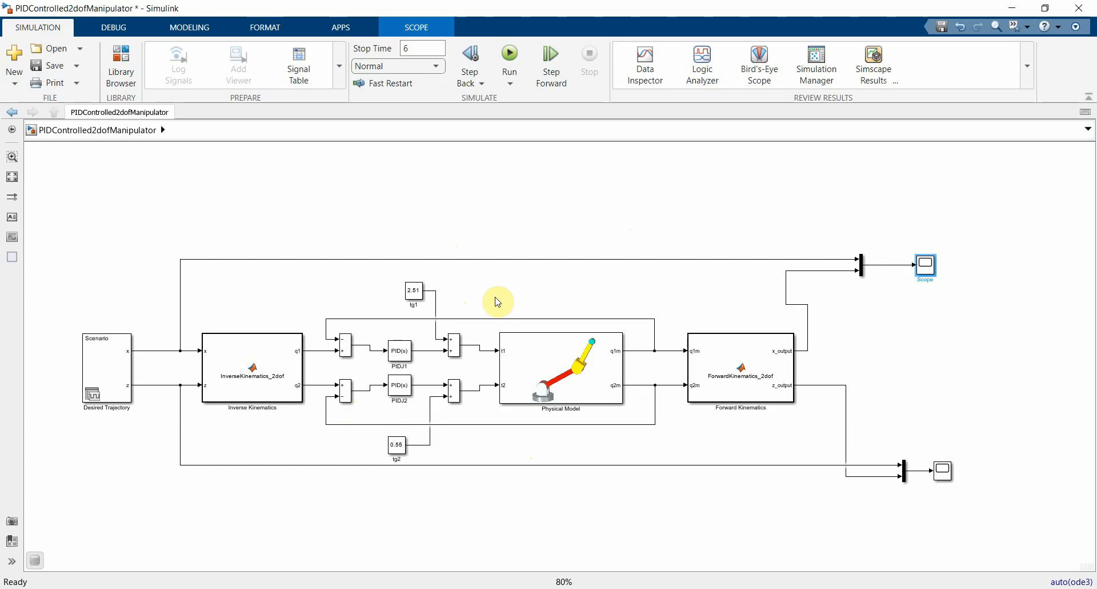
click(402, 353)
double_click(403, 353)
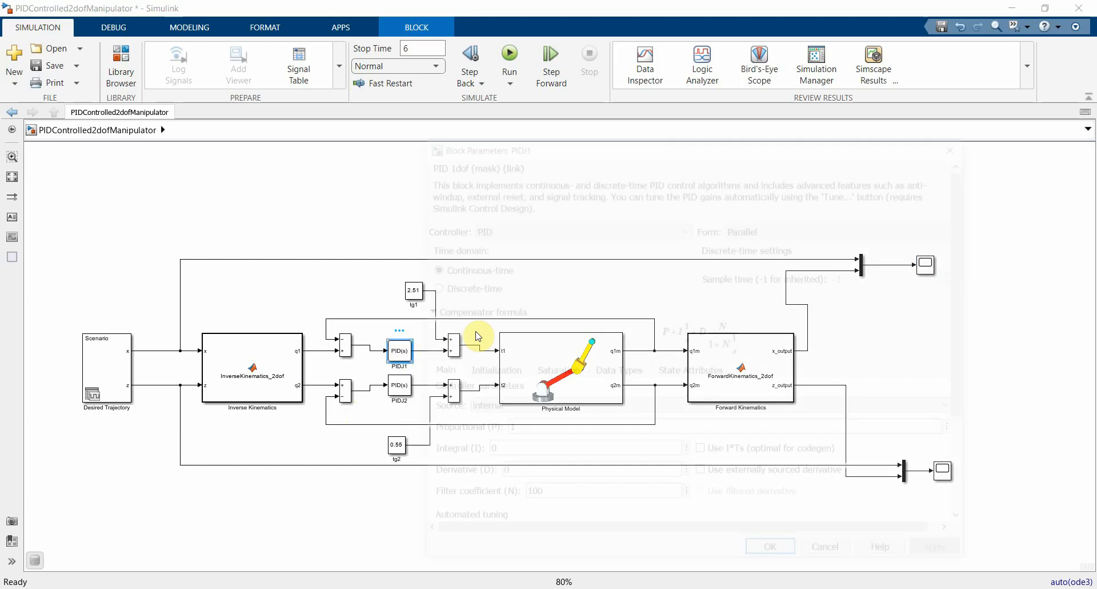
click(532, 431)
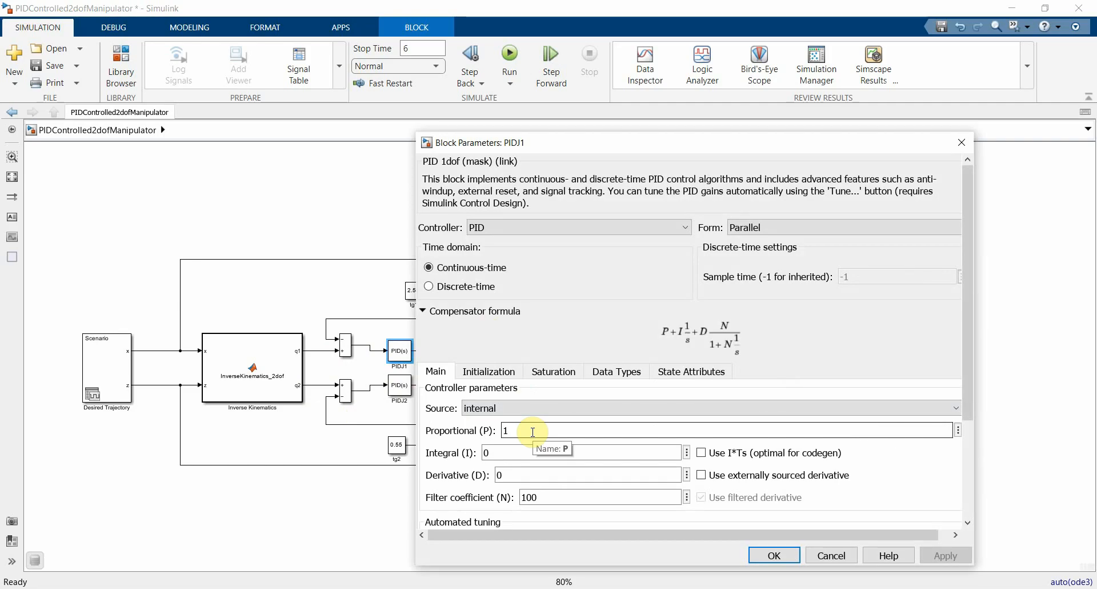
double_click(514, 430)
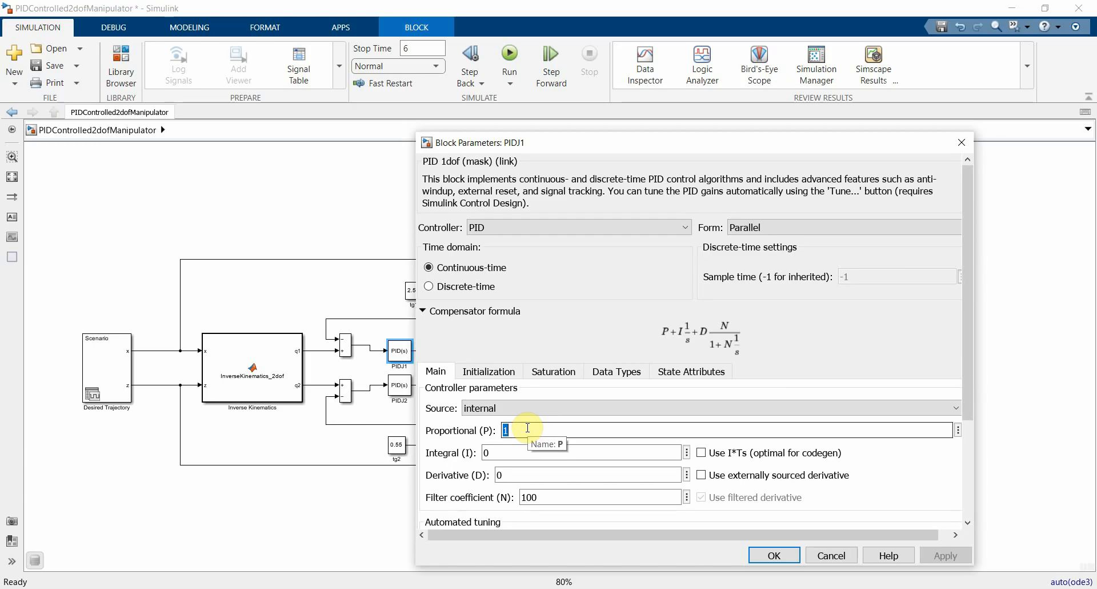
text(Kp1)
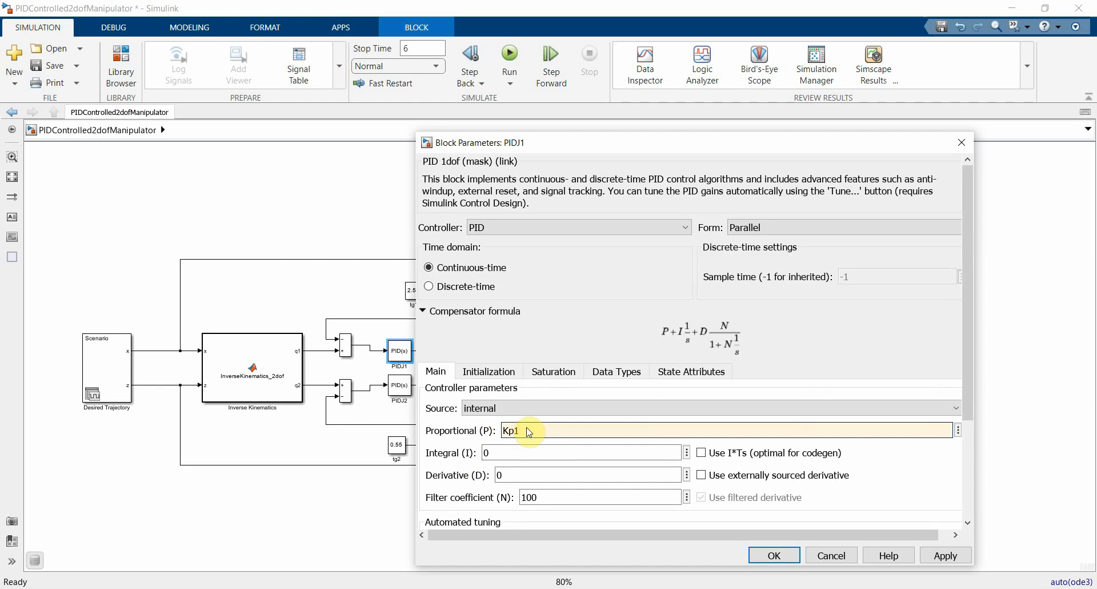
click(514, 453)
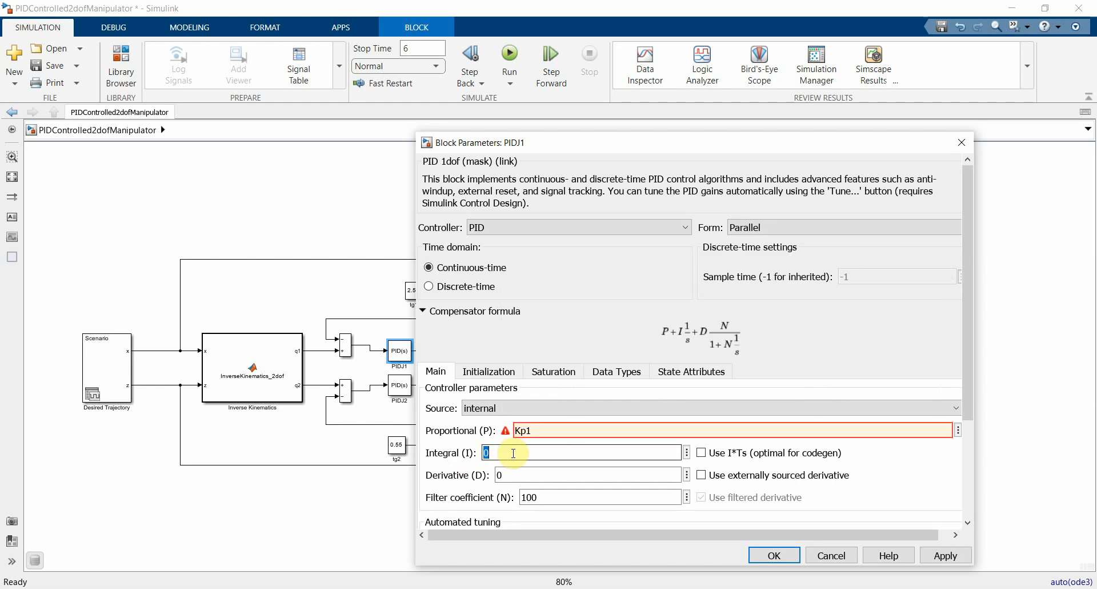
text(Ki1)
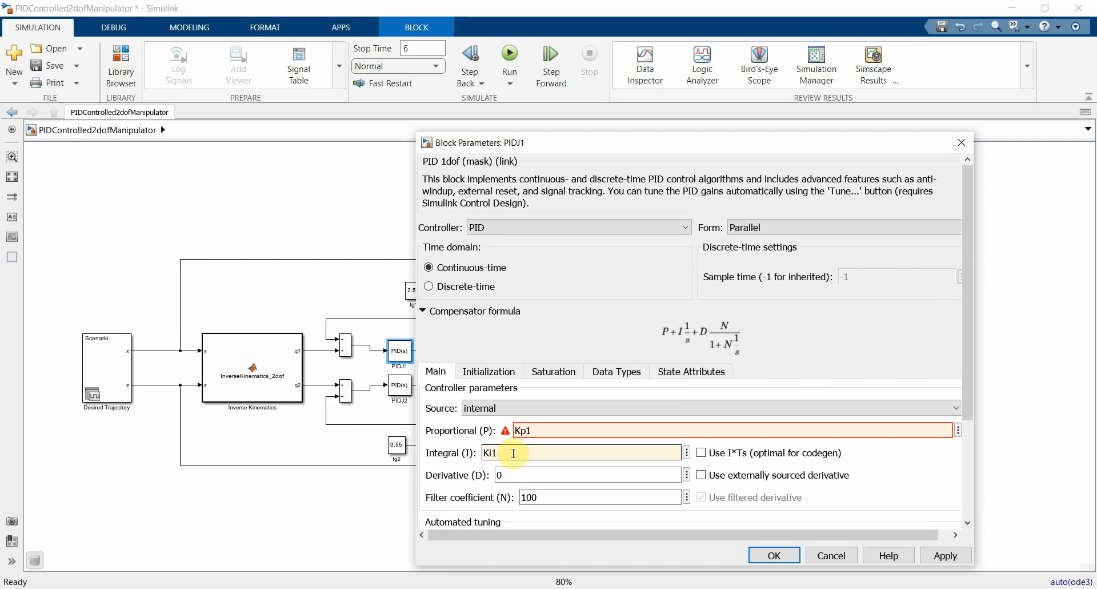
click(515, 473)
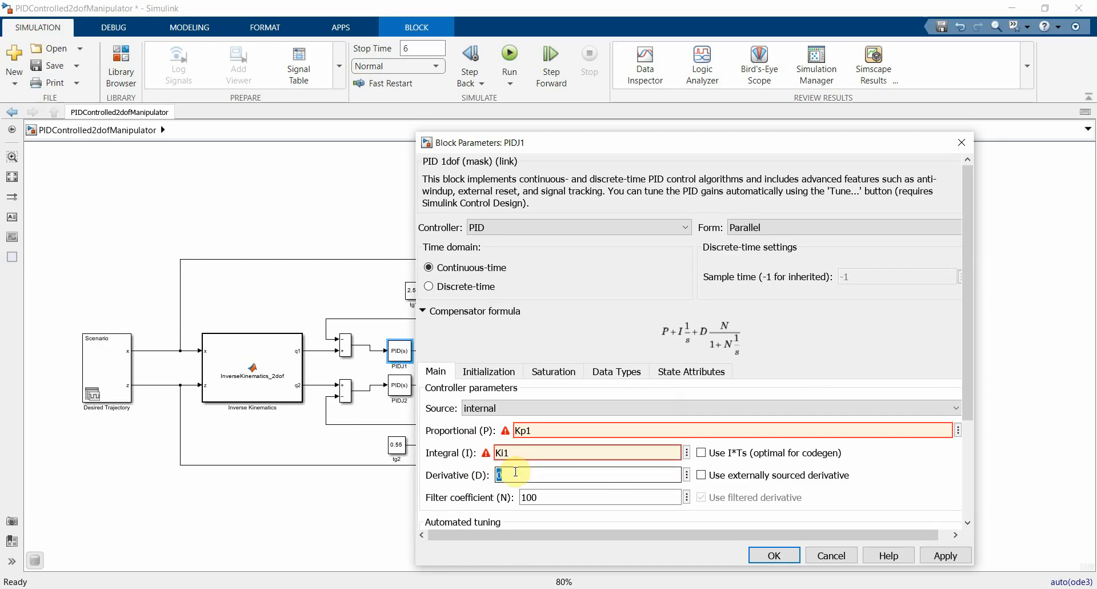
text(Kd1)
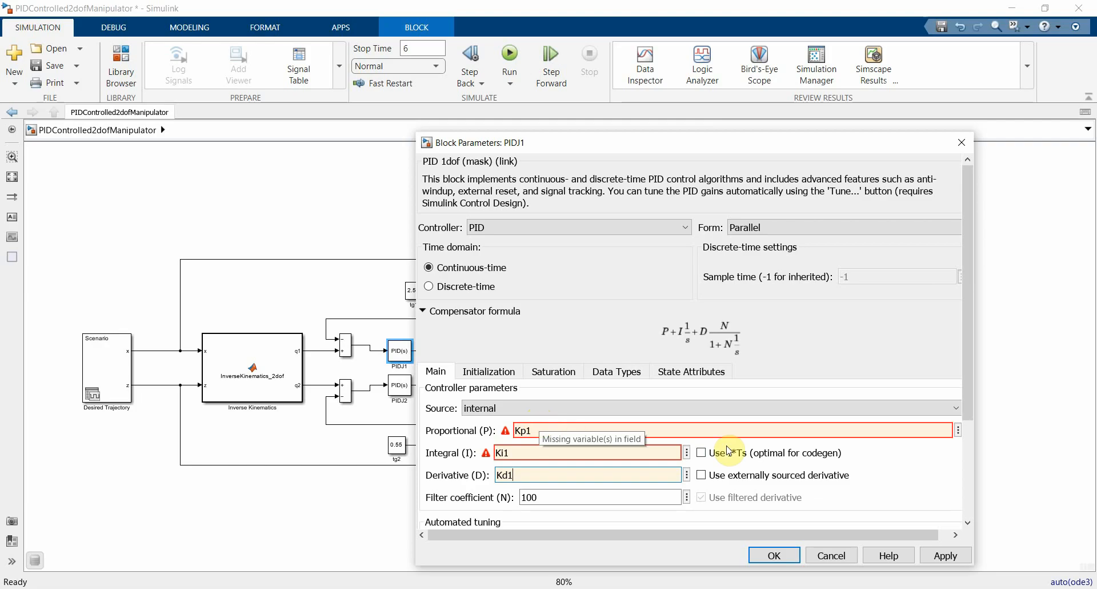
click(776, 555)
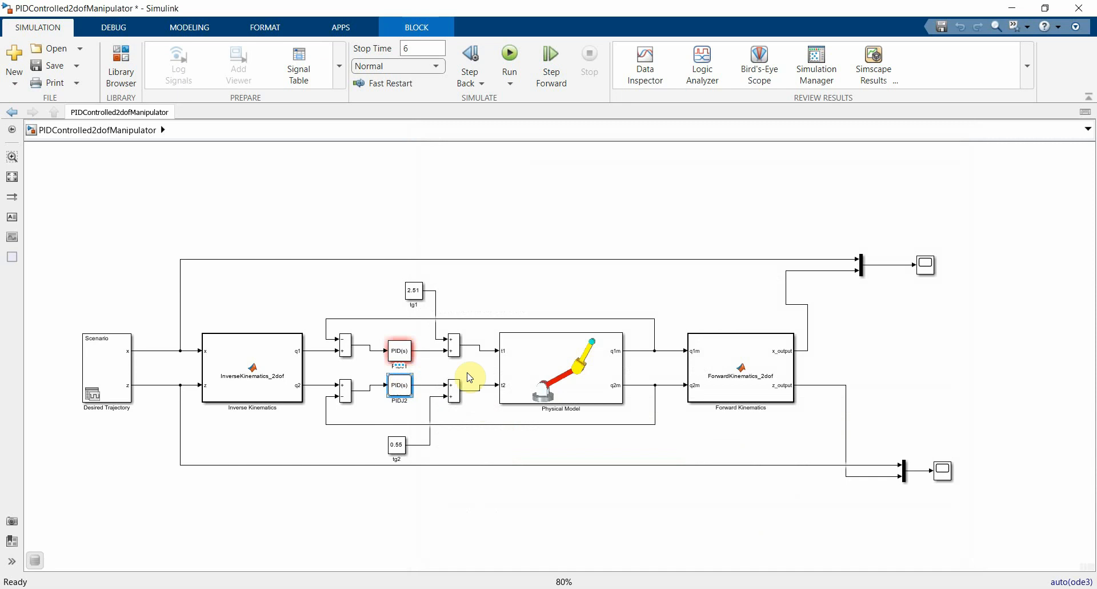
Step: Set PIDJ2's proportional, integral and derivative gains to the variables Kp2, Ki2 and Kd2
double_click(398, 393)
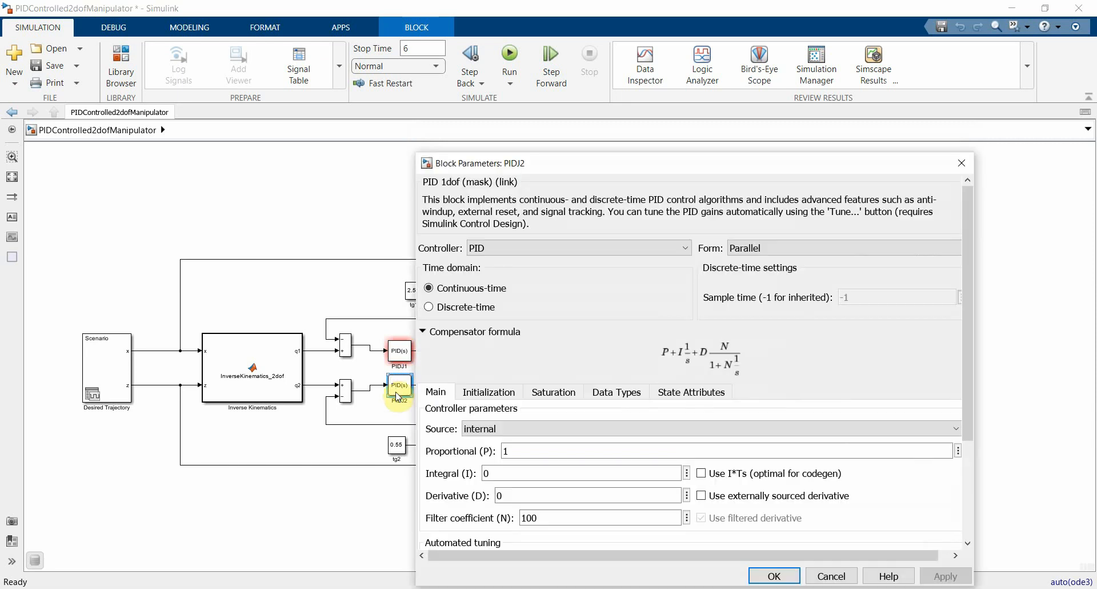
double_click(520, 451)
text(Kp2)
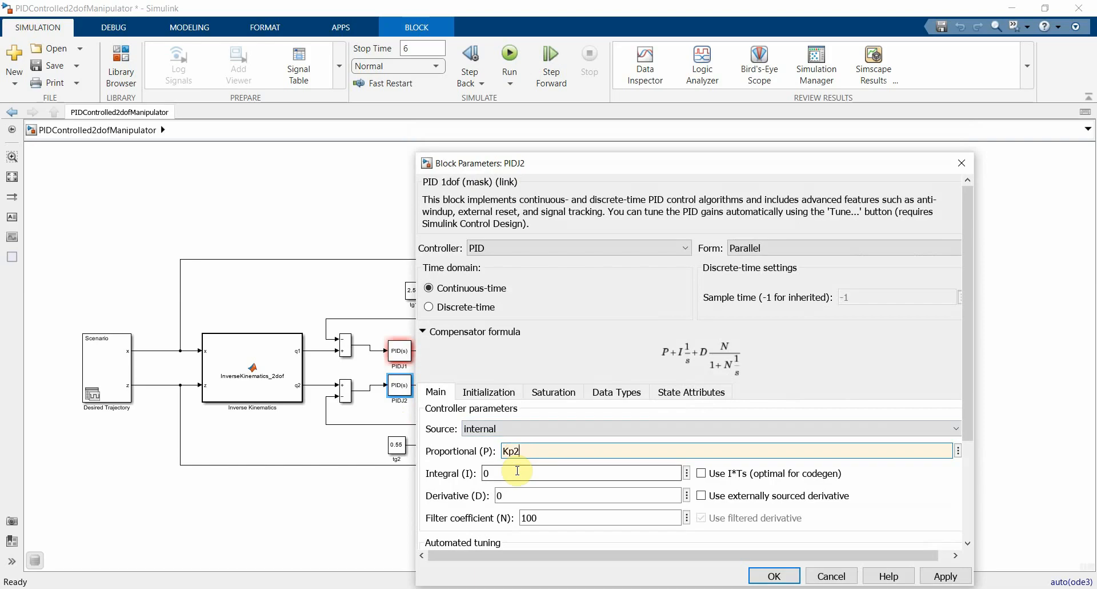
double_click(513, 471)
text(Ki2)
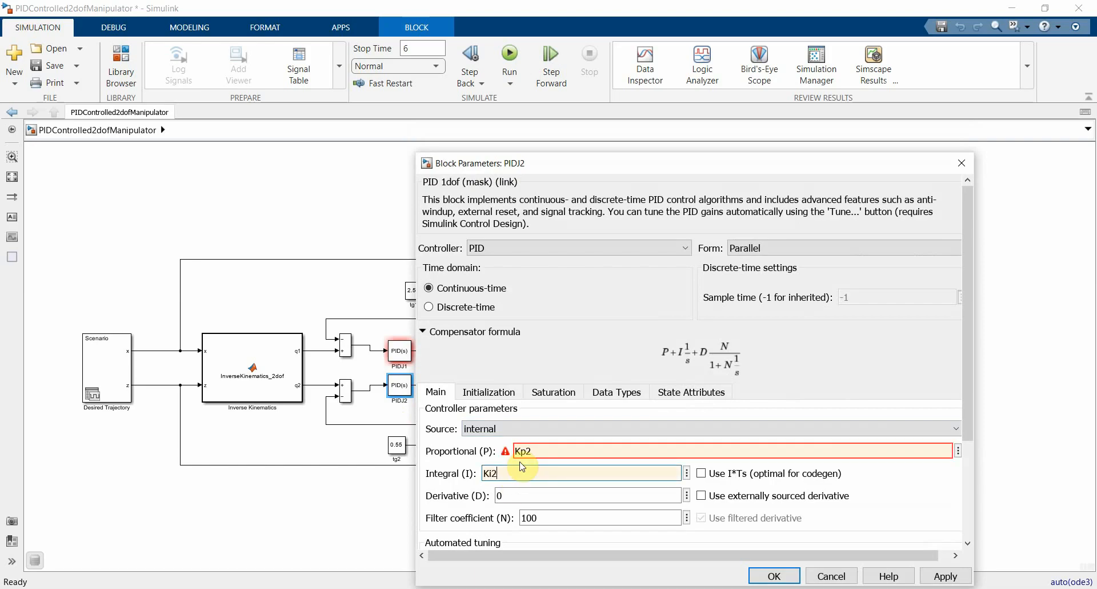
double_click(524, 497)
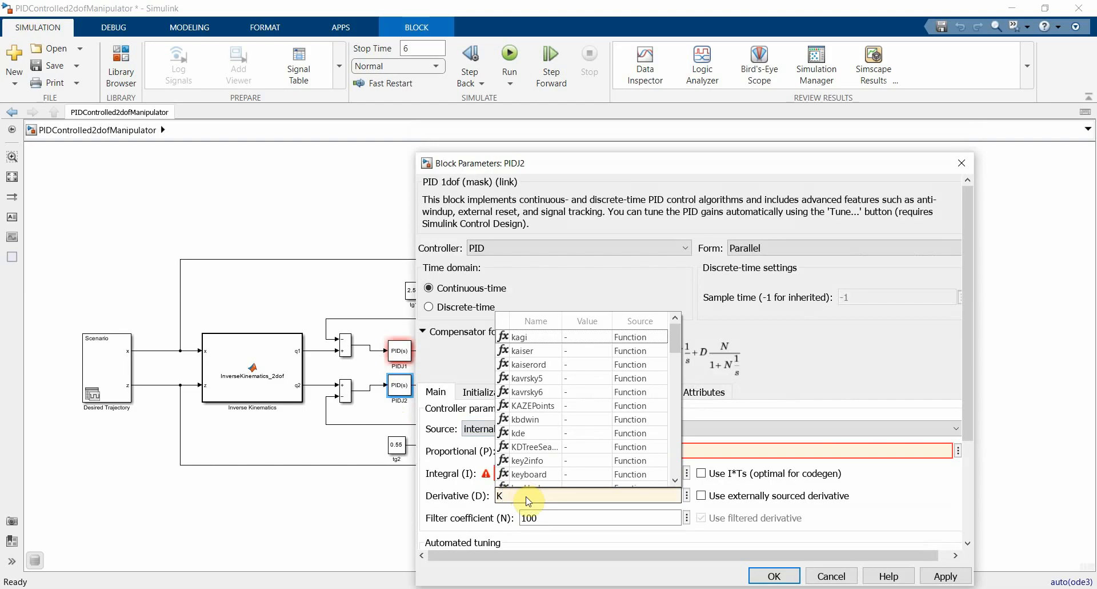
text(Kd2)
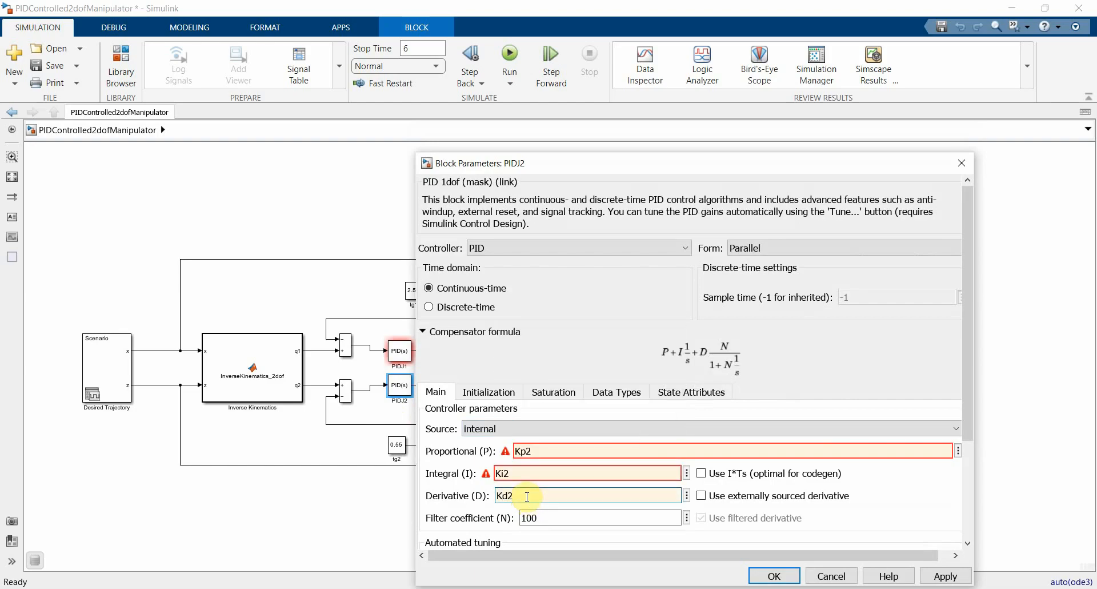
click(773, 577)
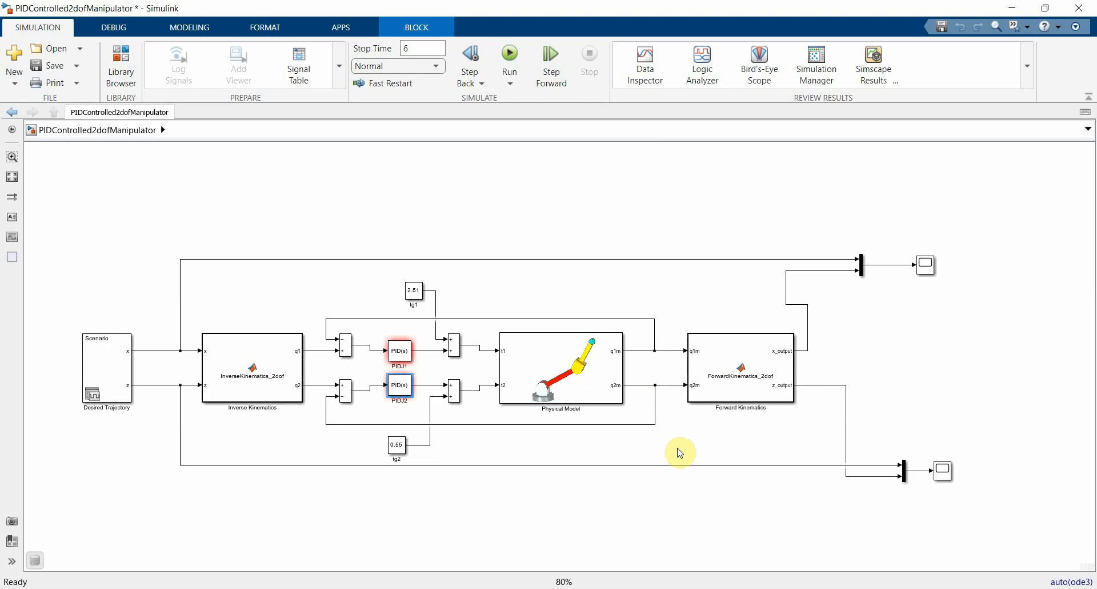
Step: Add a Simulink To Workspace block above the joint loops, and branch the Inverse Kinematics q1 signal into it
double_click(435, 204)
text(to)
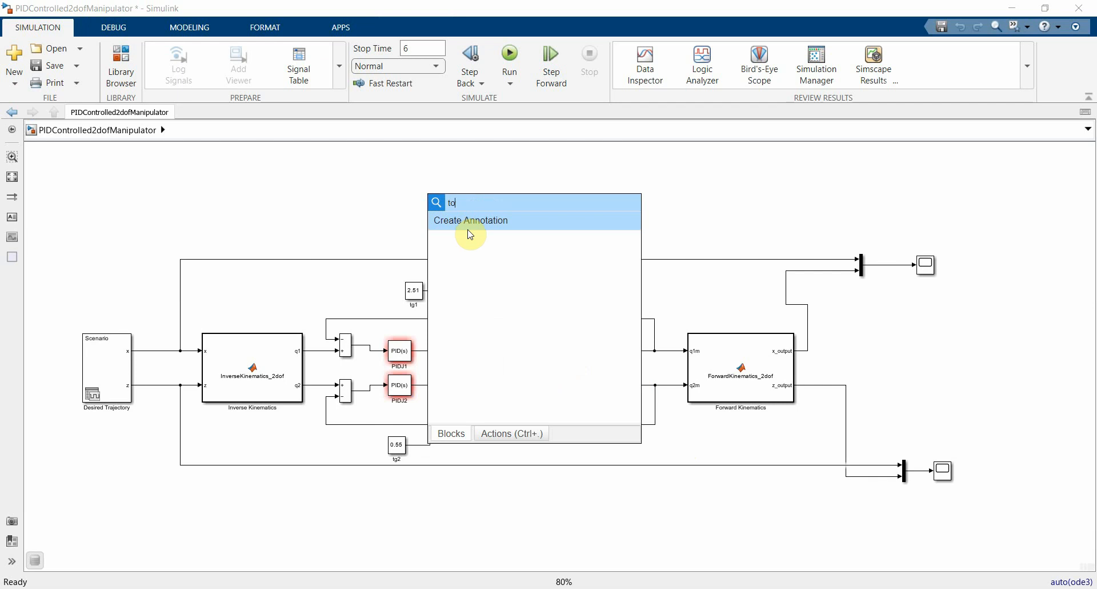
text(works)
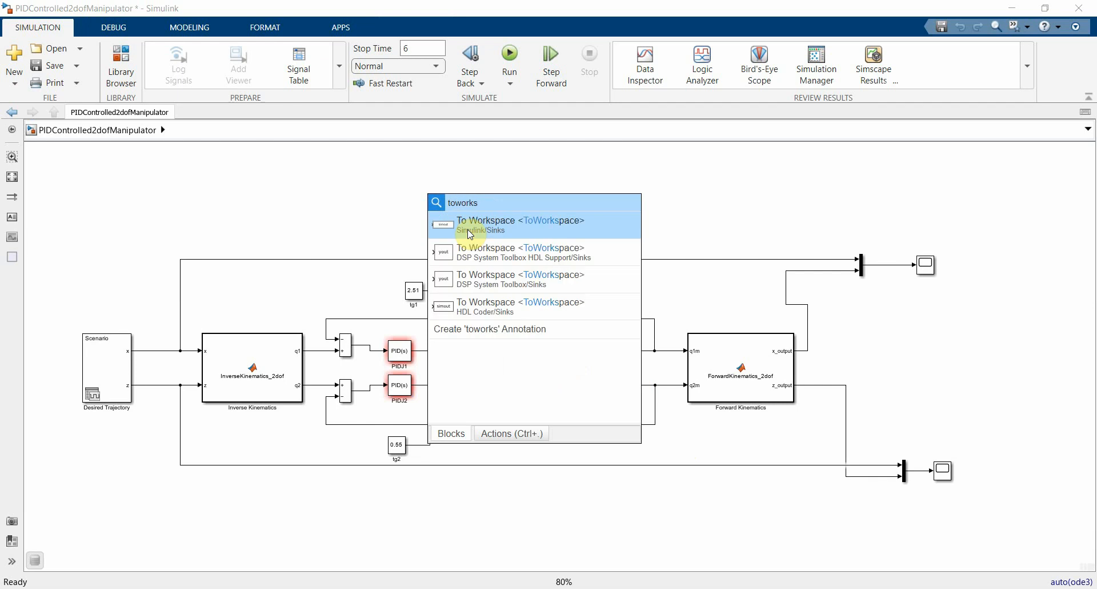
click(469, 233)
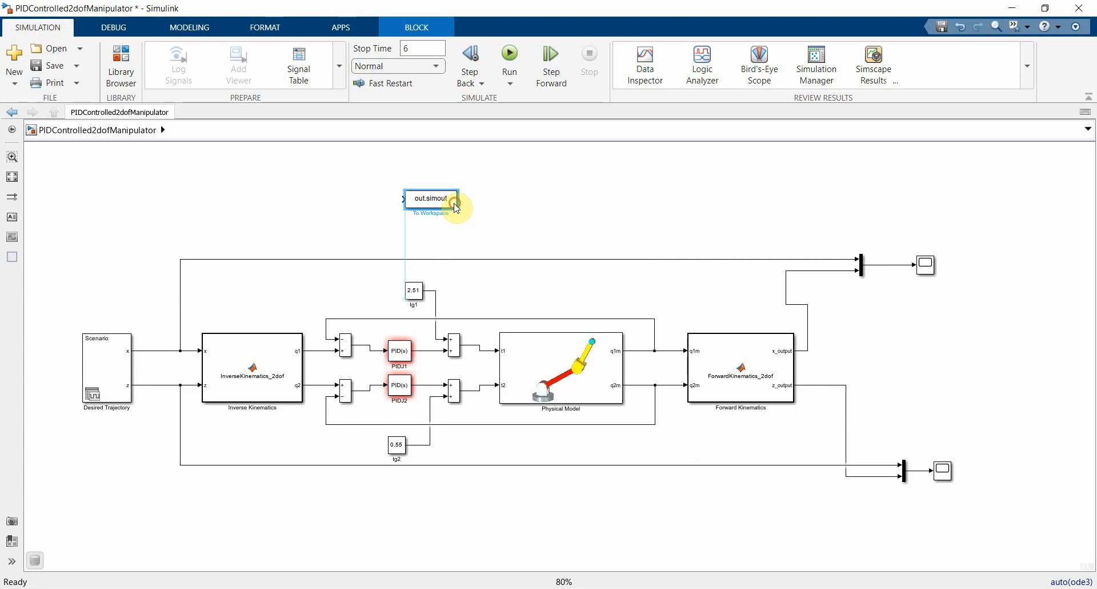
drag(456, 209, 410, 227)
drag(313, 350, 360, 216)
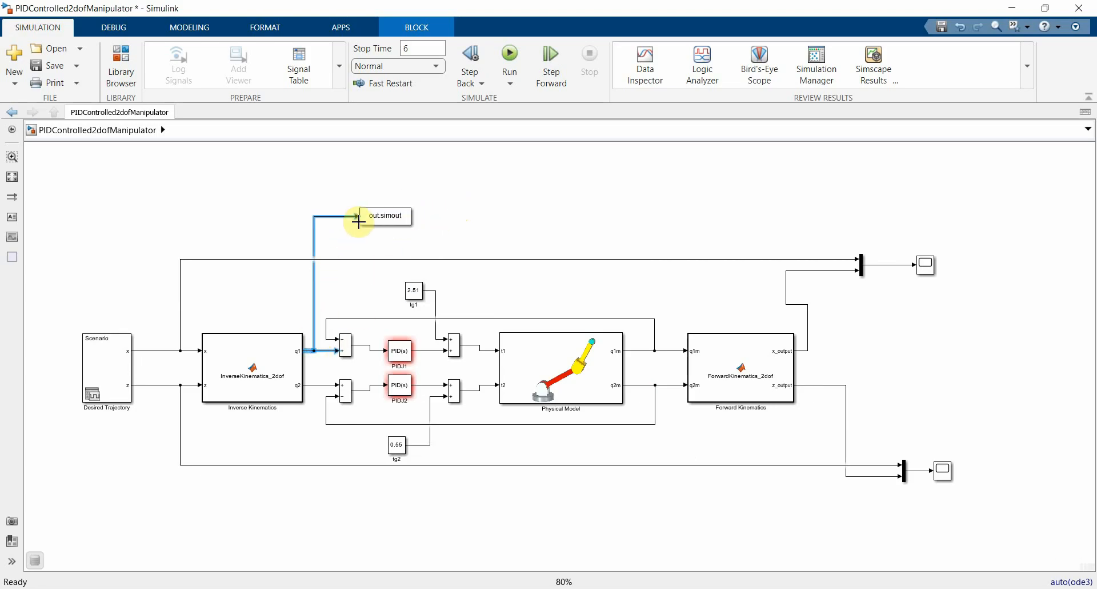
Step: Set the To Workspace block's variable name to q1
double_click(392, 215)
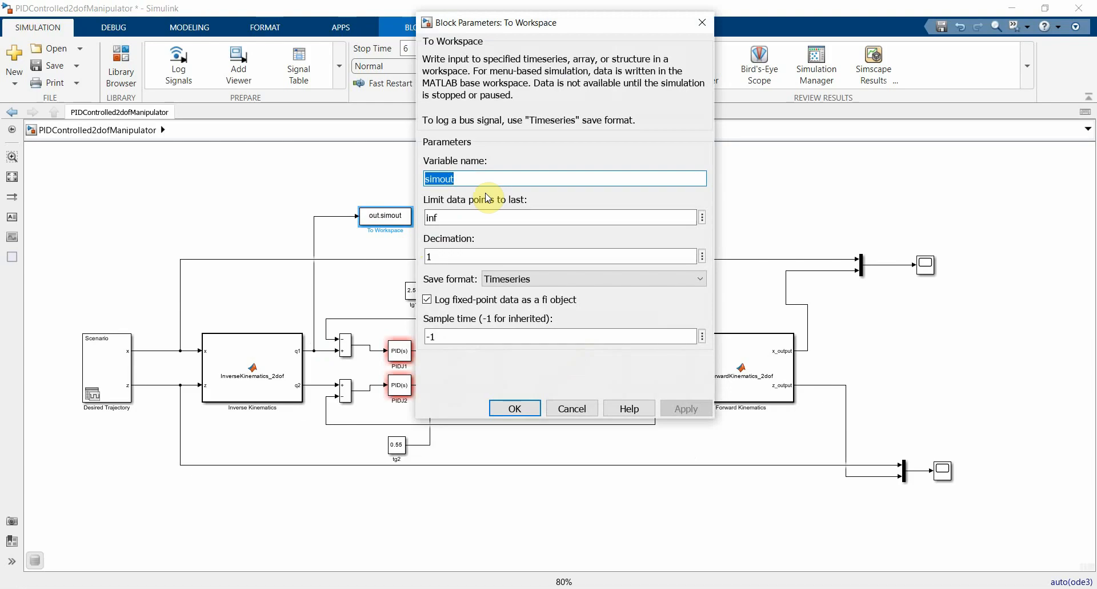
text(q1)
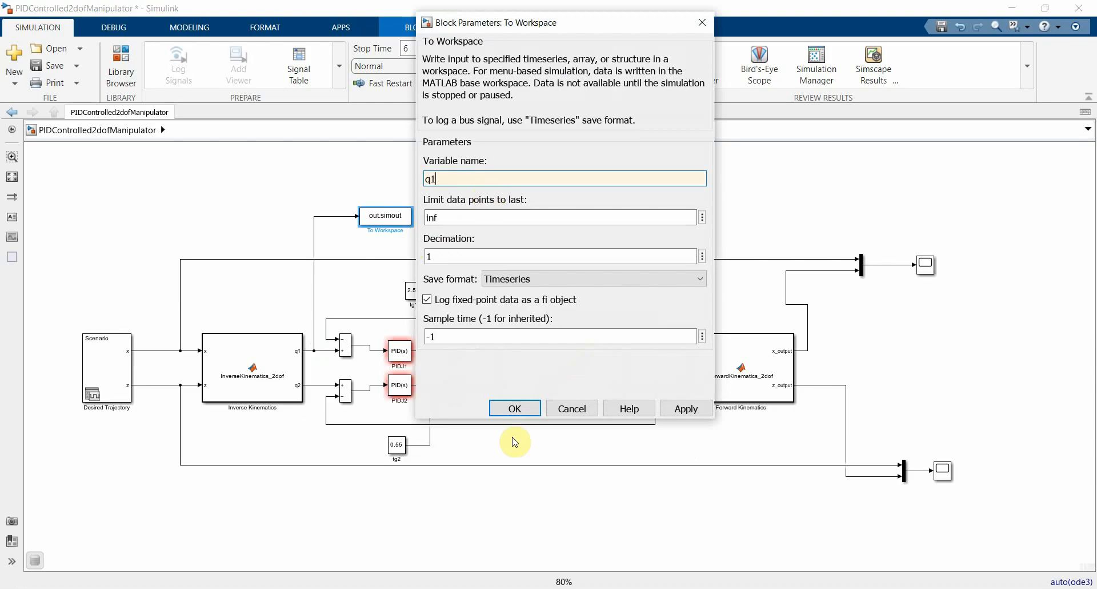
click(514, 407)
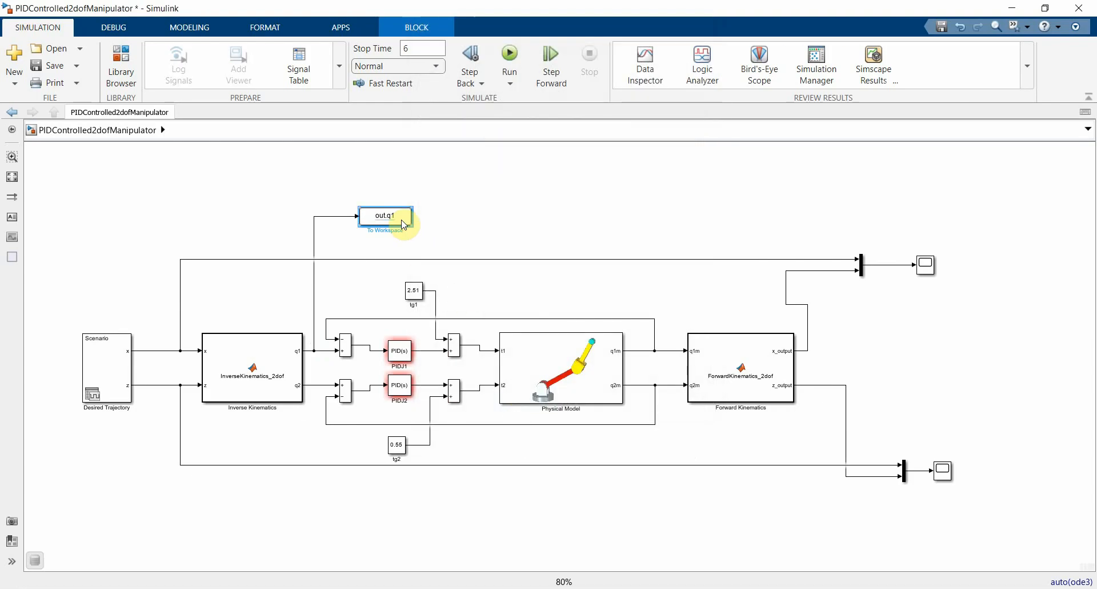
Step: Copy the q1 To Workspace block below the joint loops, branch the Inverse Kinematics q2 signal into it, and name its variable q2
drag(403, 223, 376, 508)
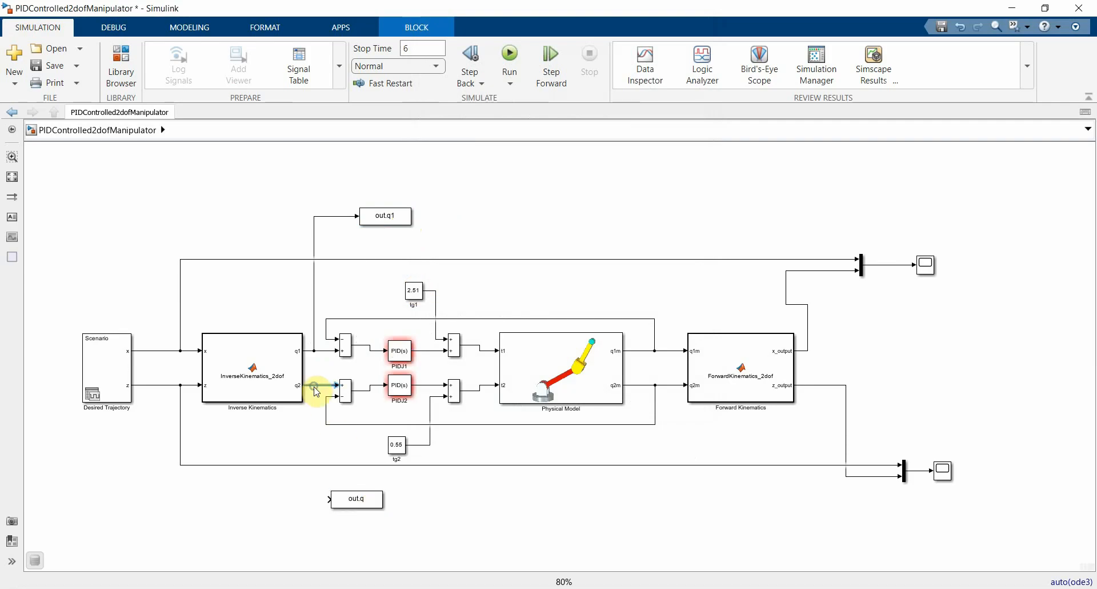
drag(314, 385, 330, 499)
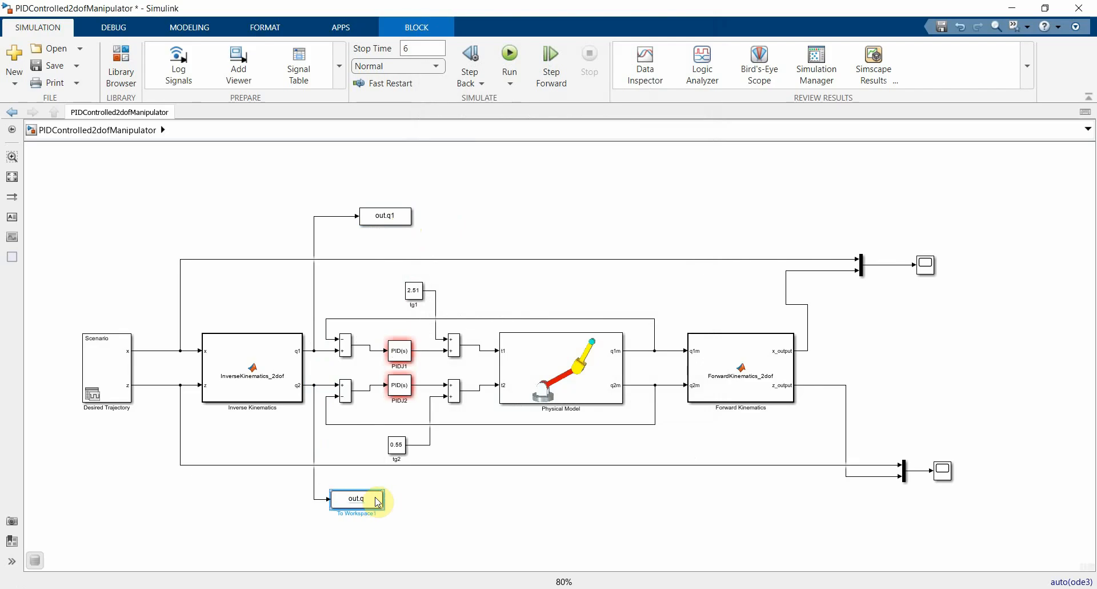
click(364, 497)
click(364, 498)
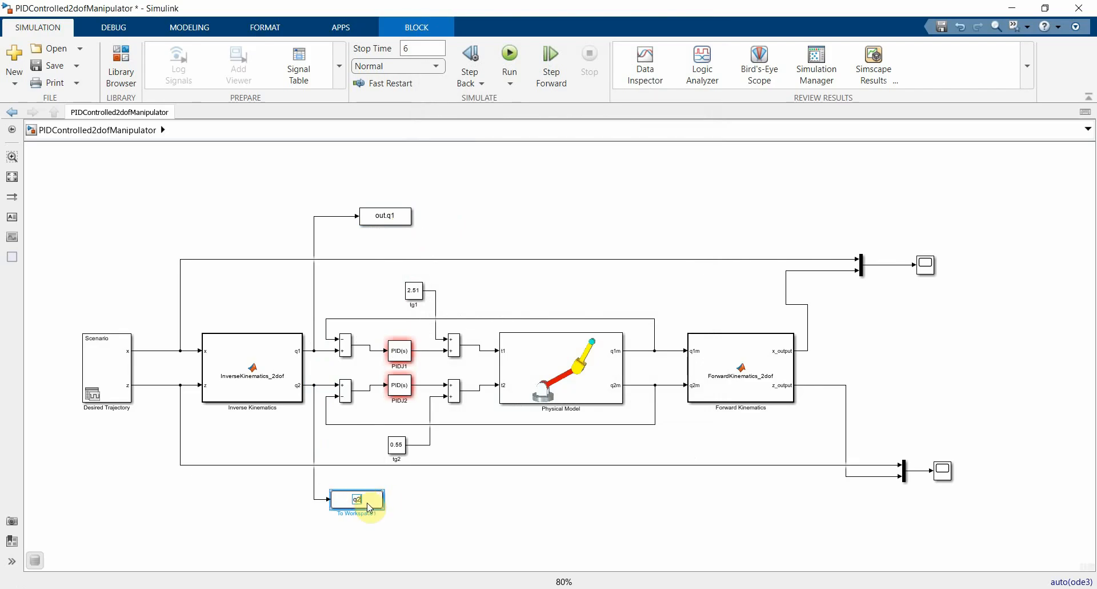
text(q2)
click(435, 510)
Step: Place a To Workspace copy above Forward Kinematics, branch the Physical Model's q1m signal into it, and name its variable q1m
click(388, 226)
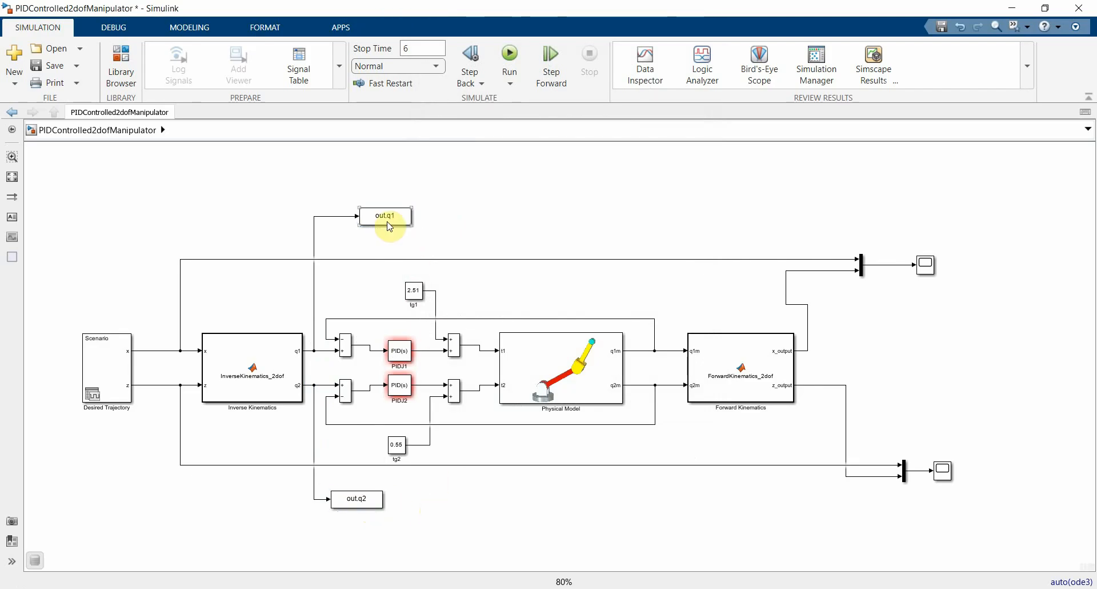
drag(389, 226, 713, 226)
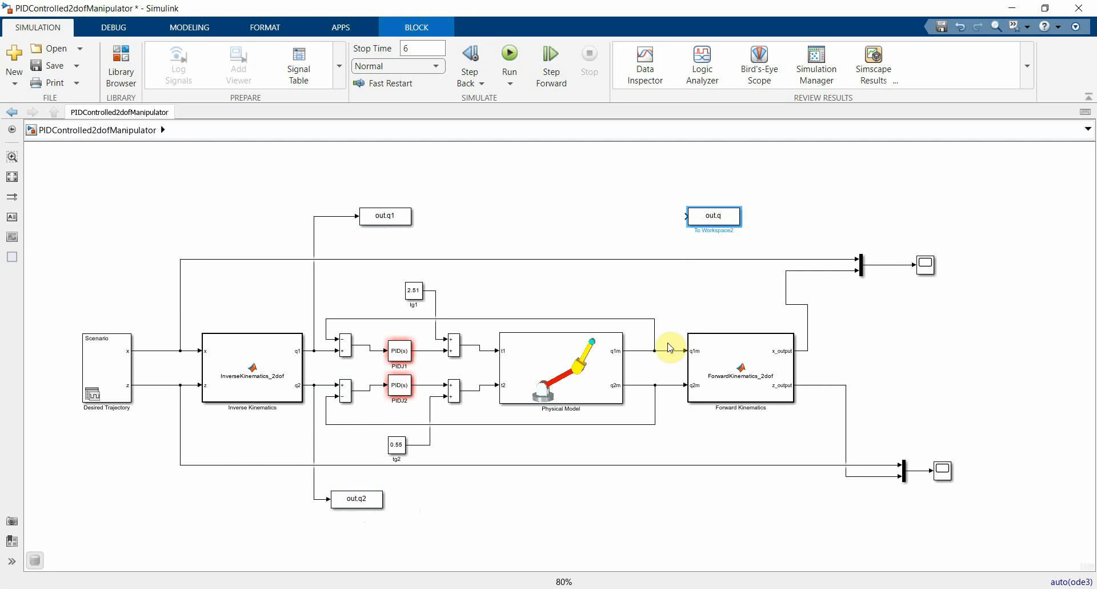
mouse_move(667, 350)
mouse_down()
mouse_move(662, 255)
mouse_move(684, 219)
mouse_up()
click(714, 215)
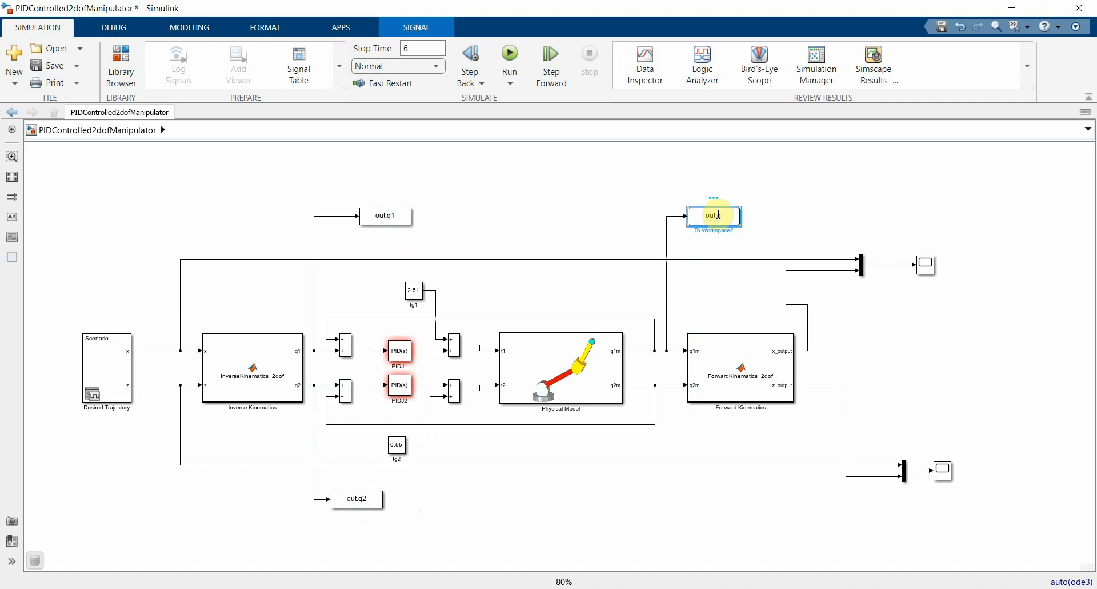
double_click(716, 215)
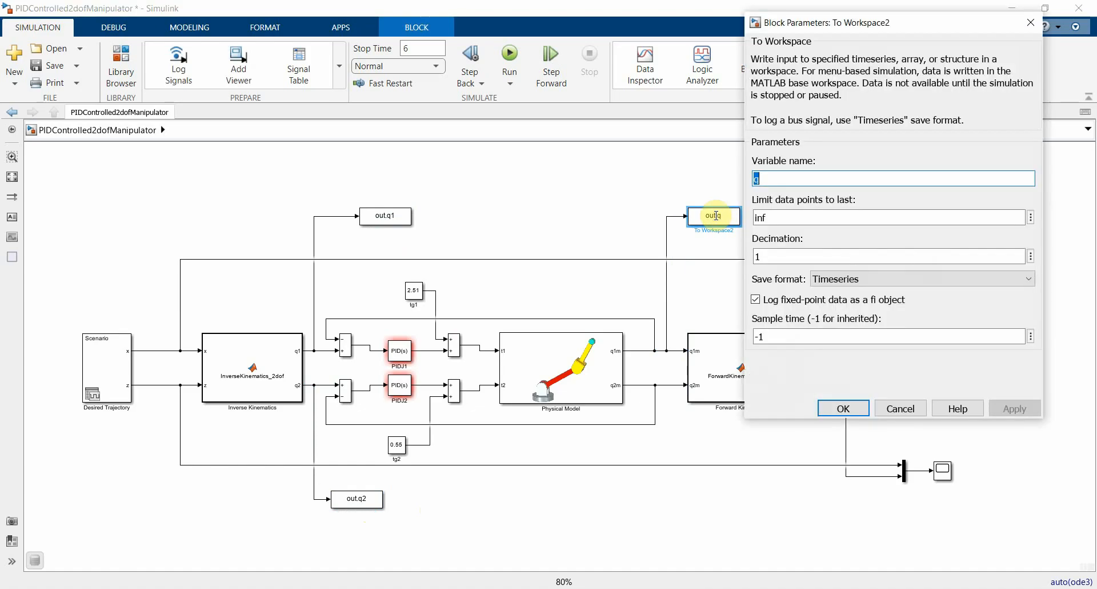
text(q1m)
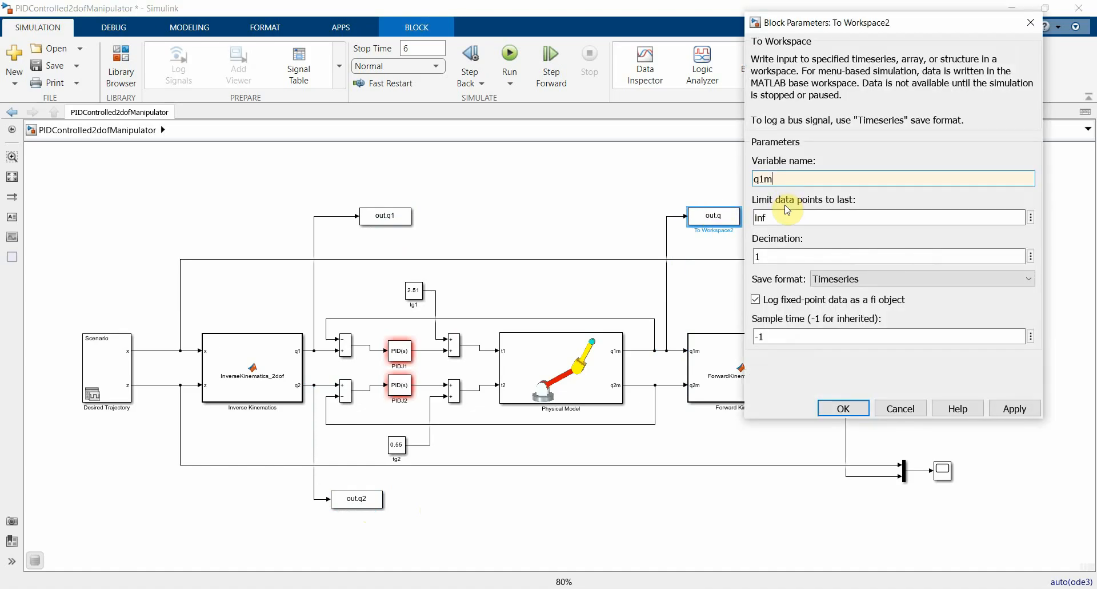
click(844, 407)
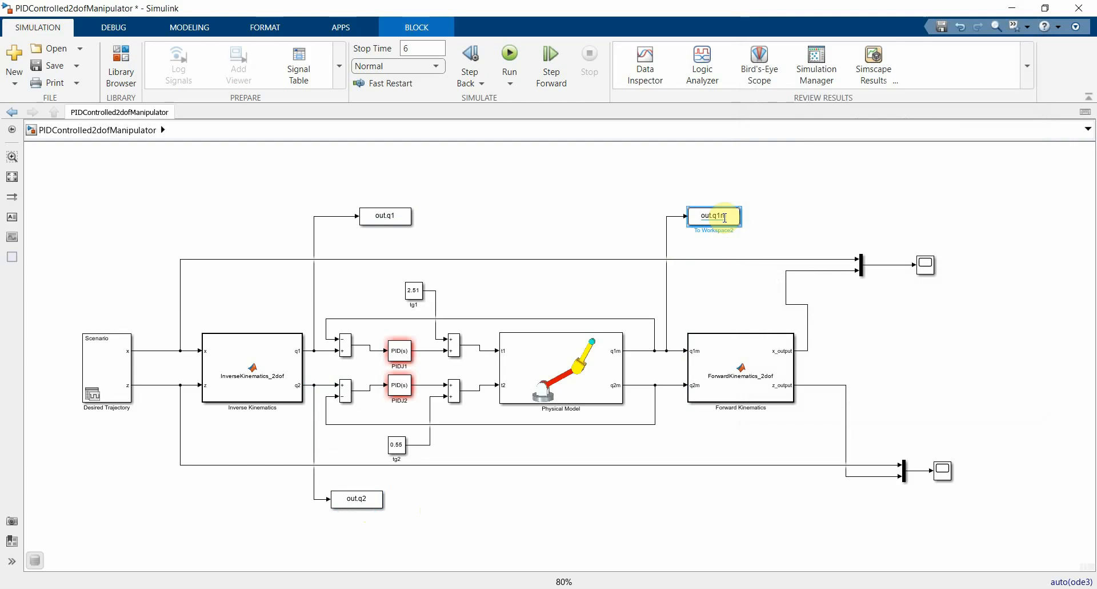
Step: Add a To Workspace copy with variable name q2m below Forward Kinematics, fed by the Physical Model's q2m signal, and save the model
drag(732, 221, 742, 502)
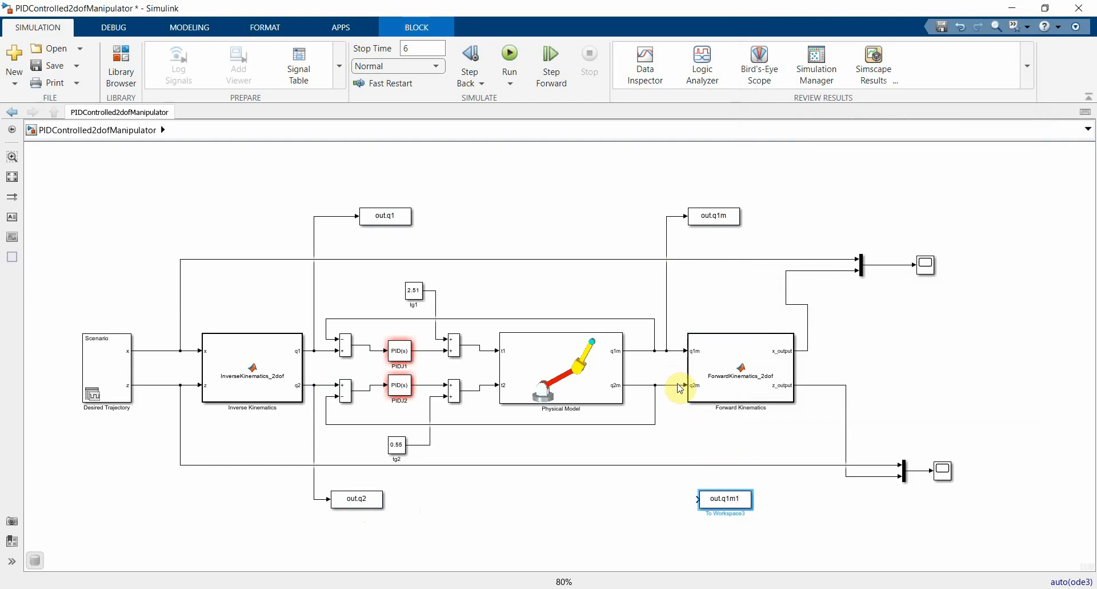
drag(673, 384, 700, 497)
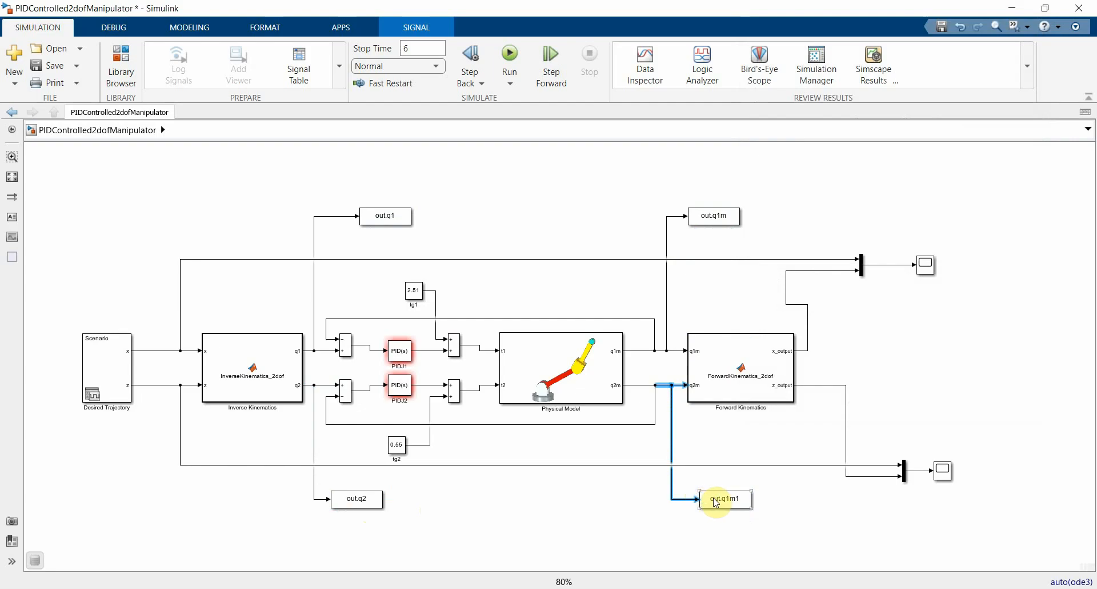
click(725, 498)
double_click(731, 500)
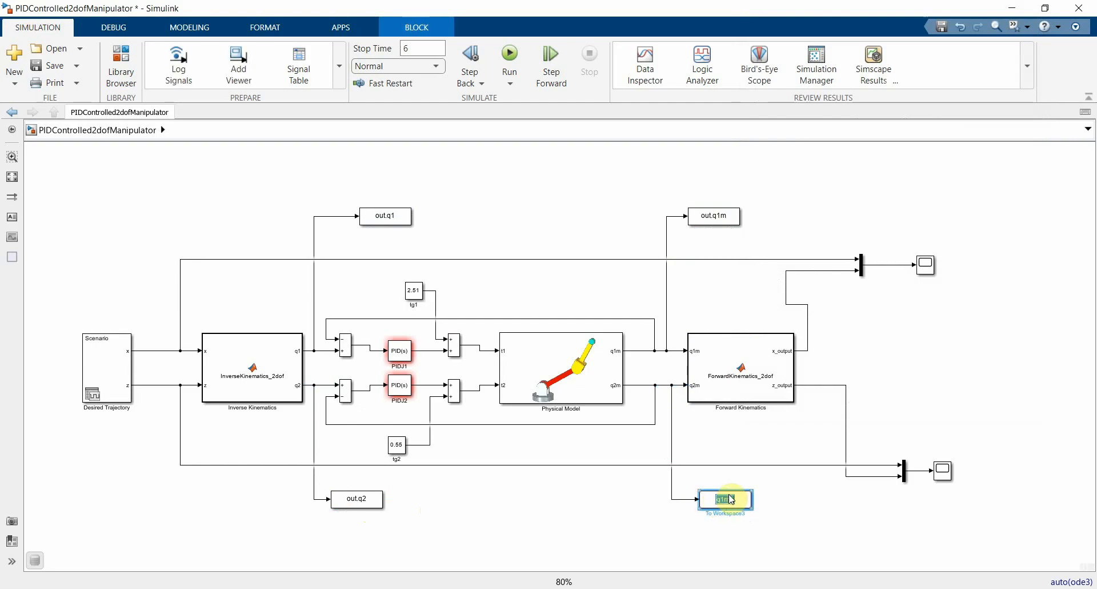
text(q2m)
click(931, 366)
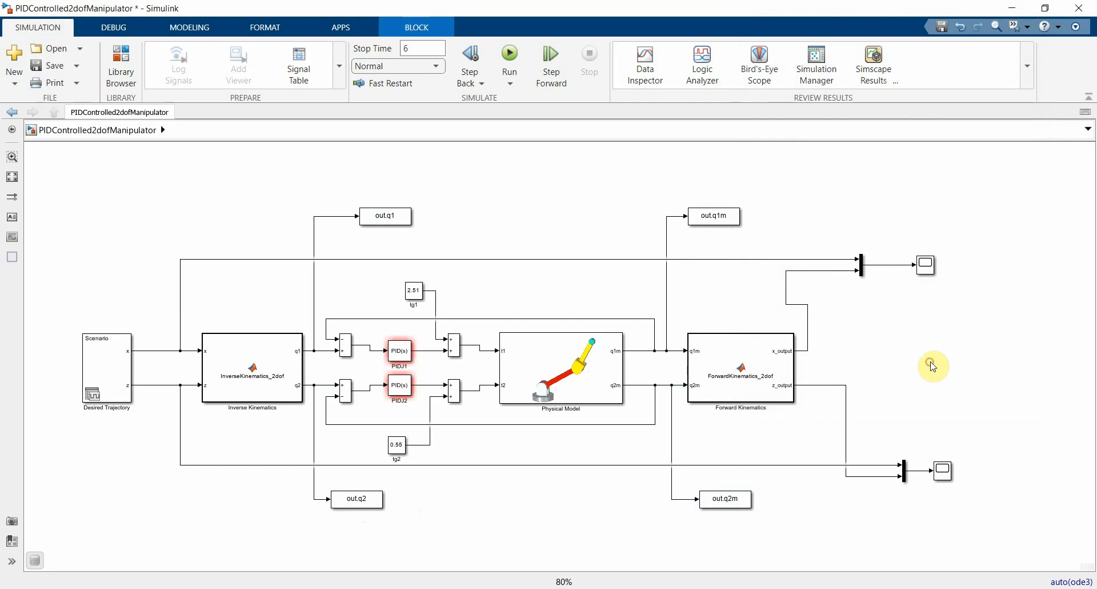
click(799, 368)
key(ctrl+s)
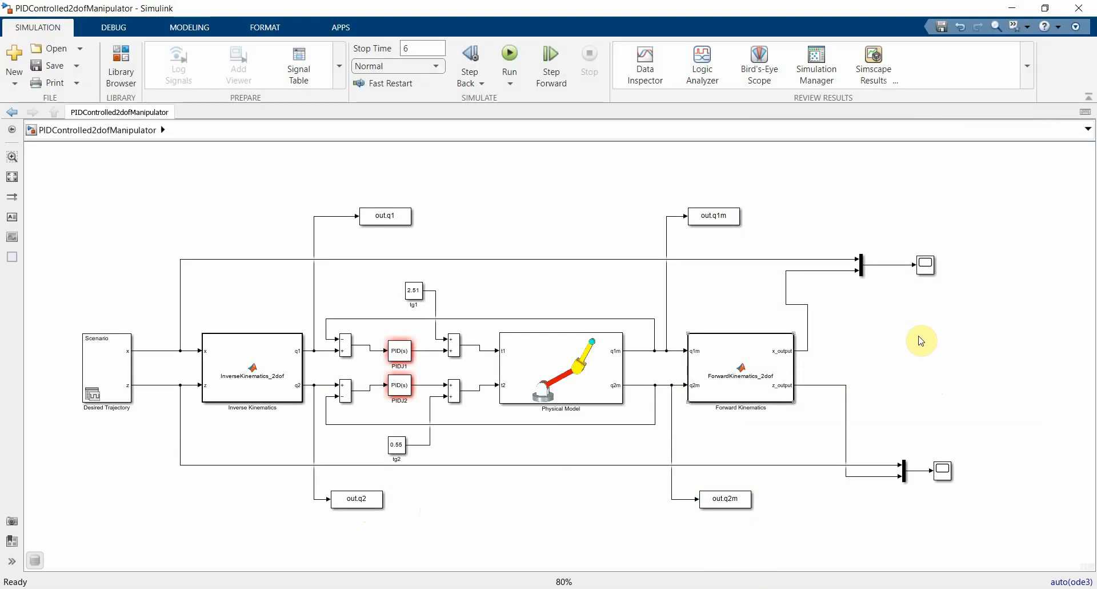
Step: Switch to MATLAB, open costFunction.m from the current folder, and enlarge the editor area above the Command Window
click(433, 588)
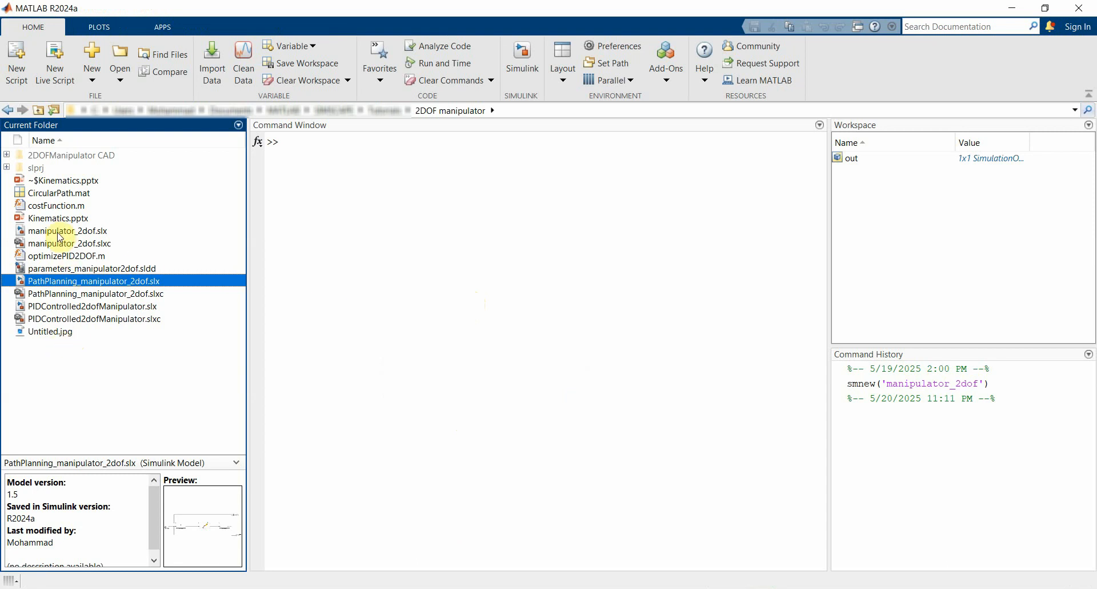
double_click(52, 207)
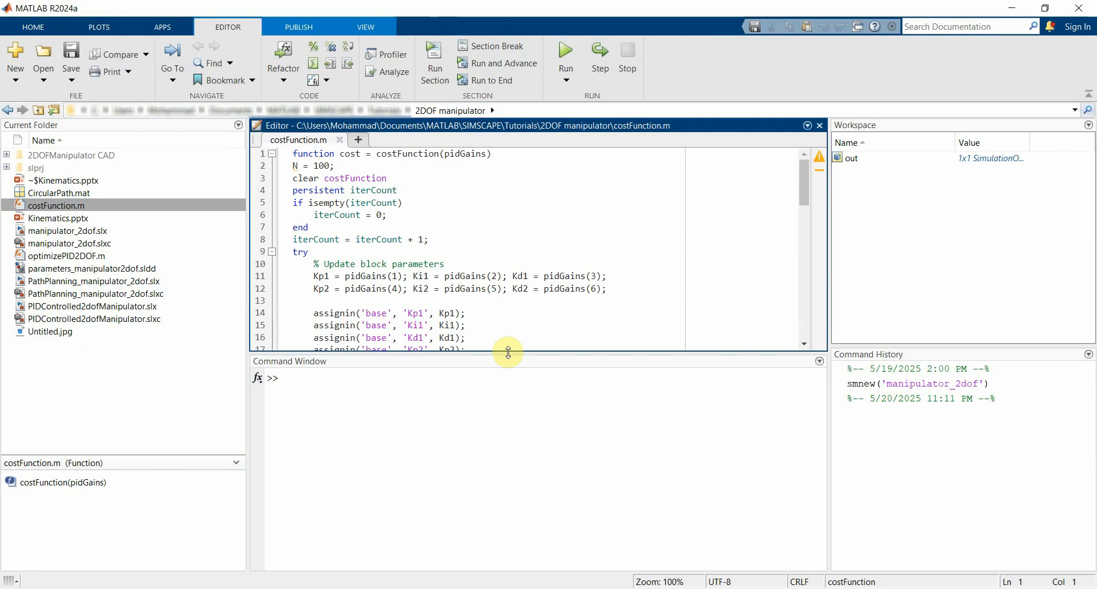
drag(509, 353, 509, 440)
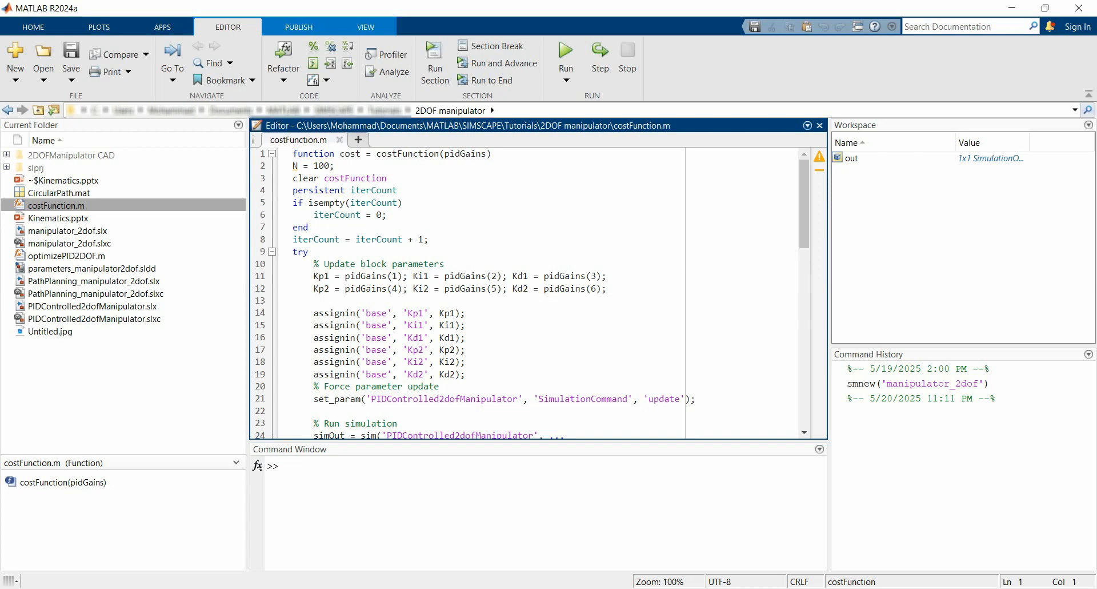
click(635, 588)
click(520, 588)
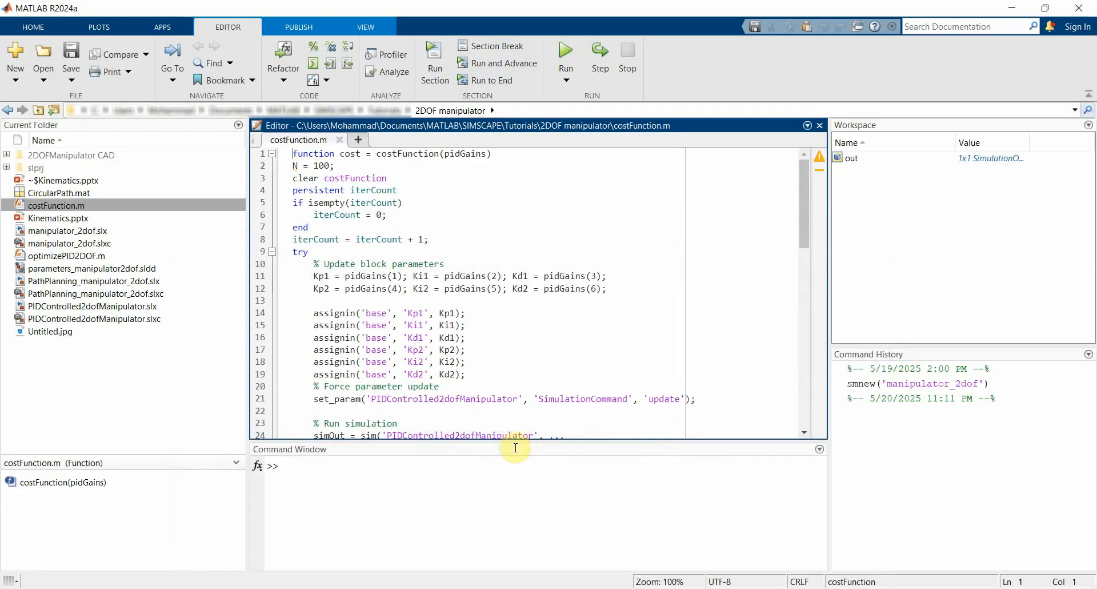
Step: Review costFunction.m's gain assignments, PIDControlled2dofManipulator simulation call, signal extraction, cost calculation and failure handling
scroll(540, 314, down, 6)
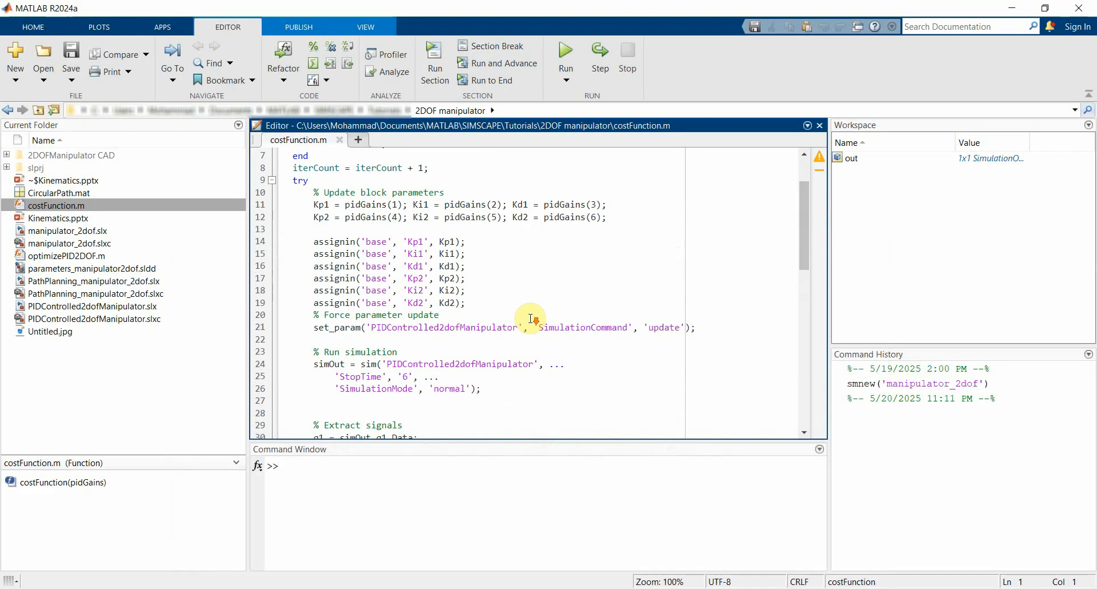
scroll(546, 309, up, 2)
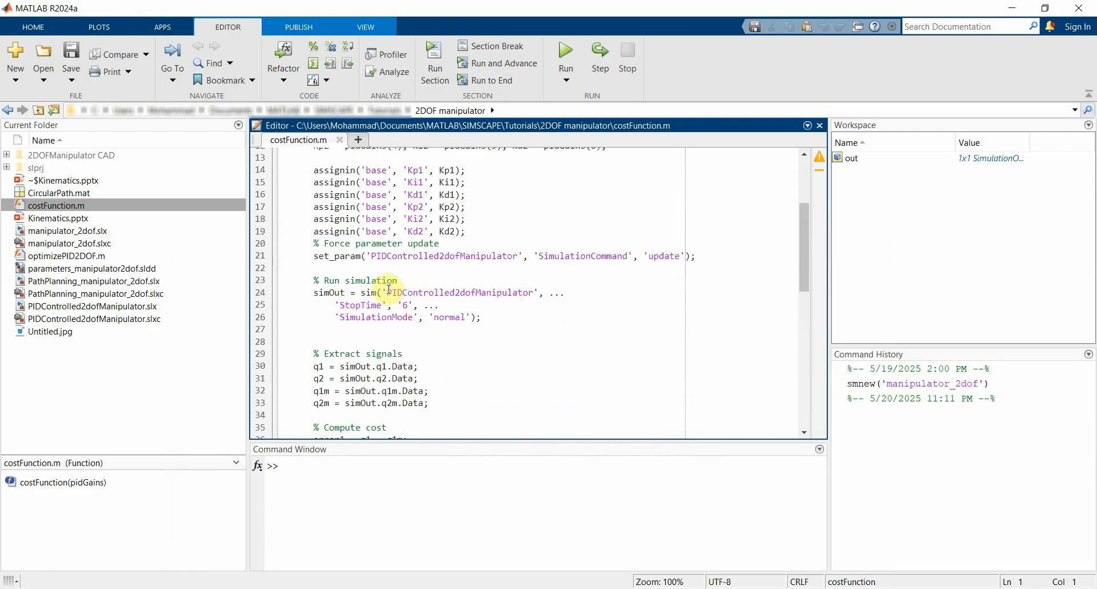
drag(387, 292, 535, 295)
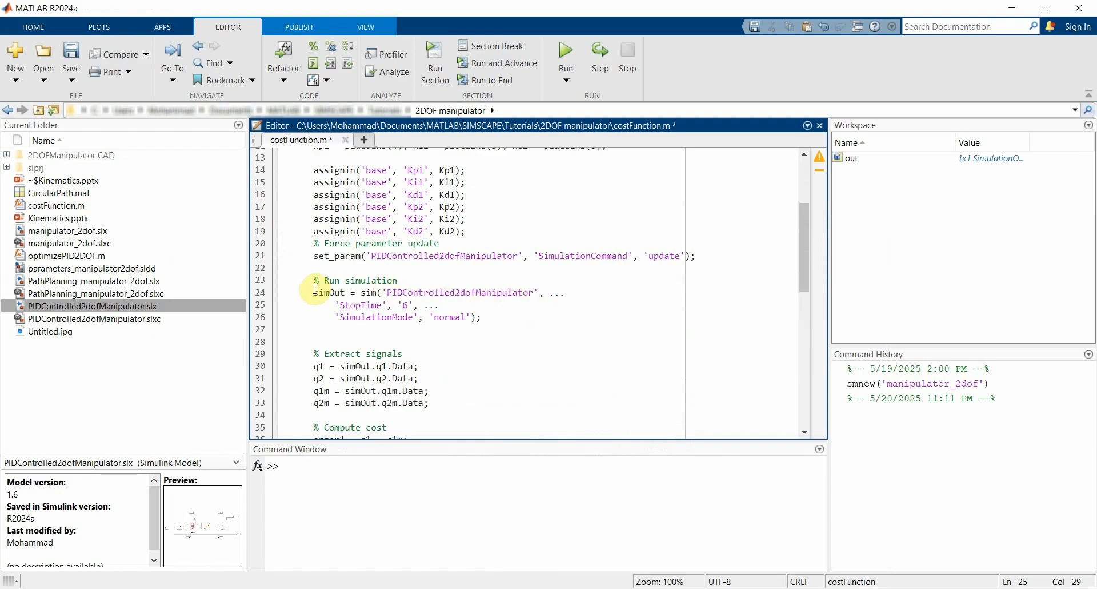
scroll(468, 327, down, 2)
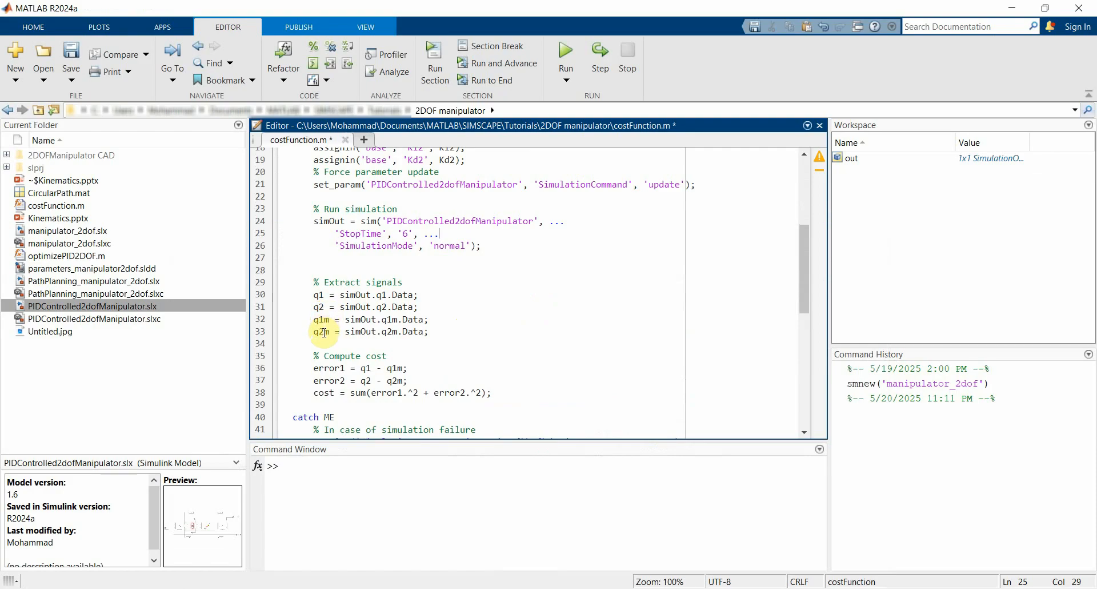
scroll(455, 316, down, 2)
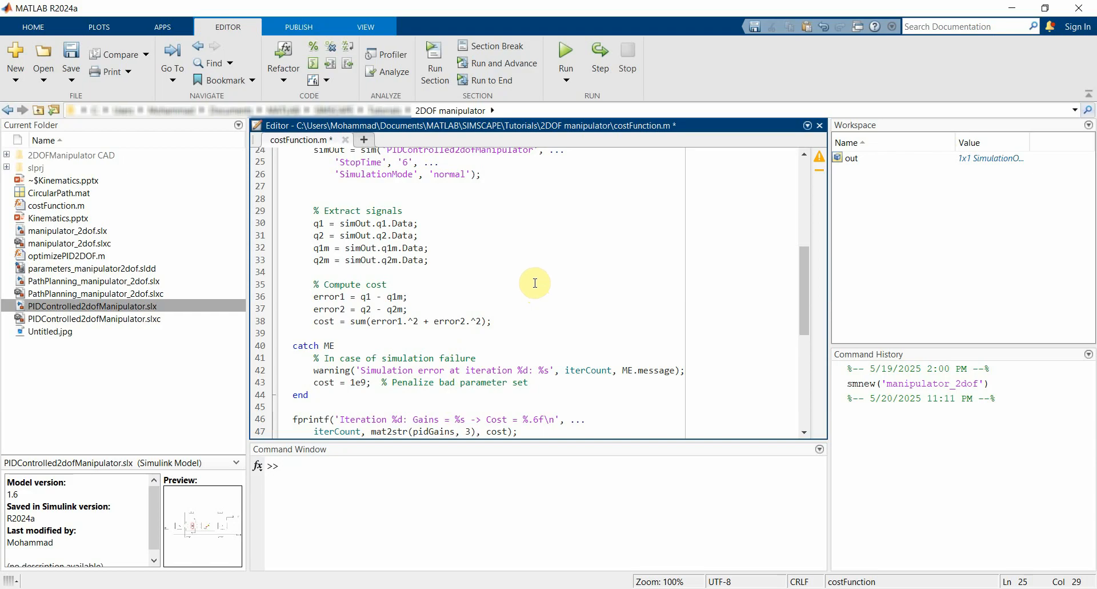
scroll(536, 283, up, 8)
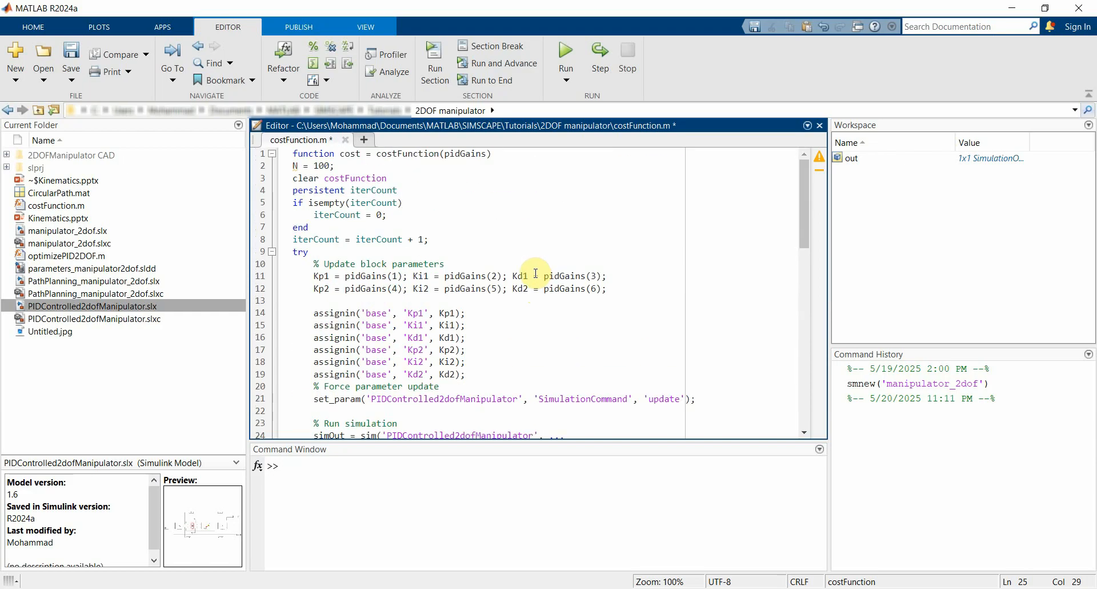
scroll(539, 311, down, 10)
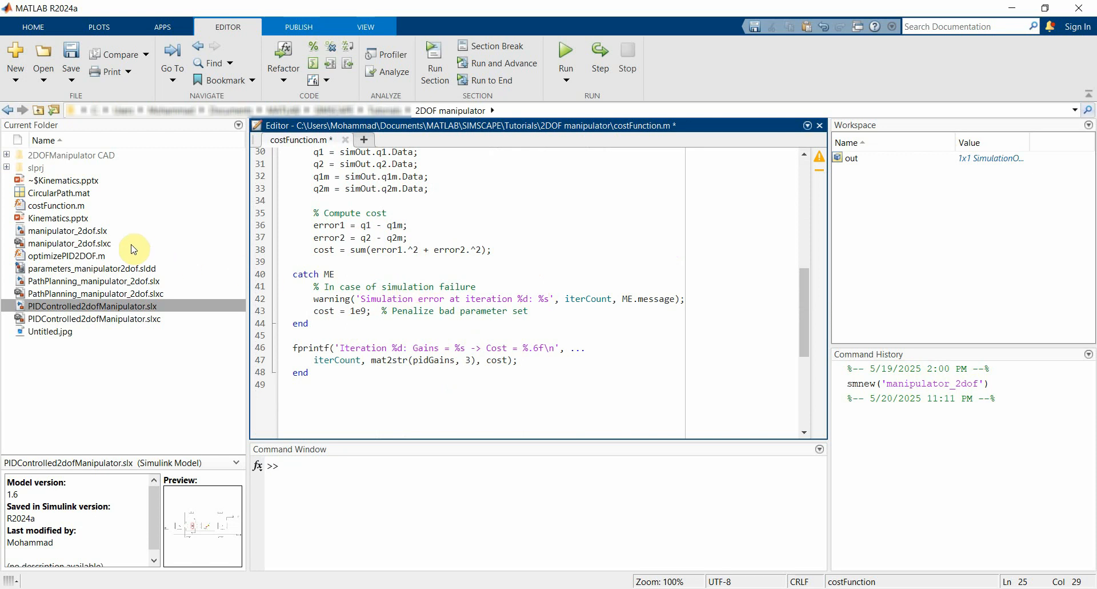
Step: Open optimizePID2DOF.m and run the genetic algorithm optimization, arranging the Command Window and fitness plot to follow its progress
double_click(65, 257)
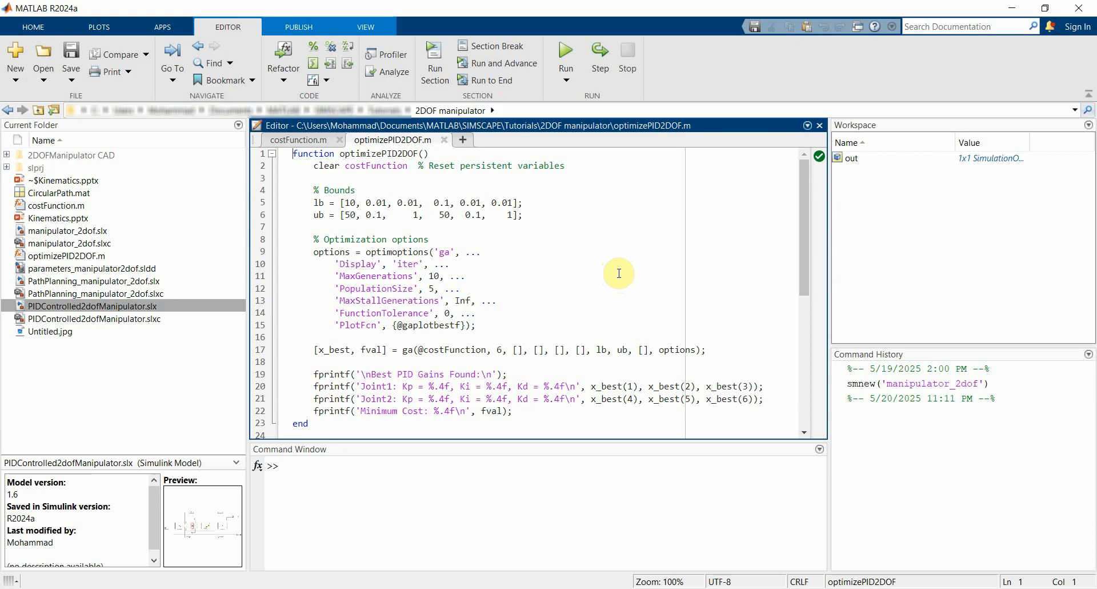
scroll(619, 273, down, 4)
scroll(623, 272, up, 4)
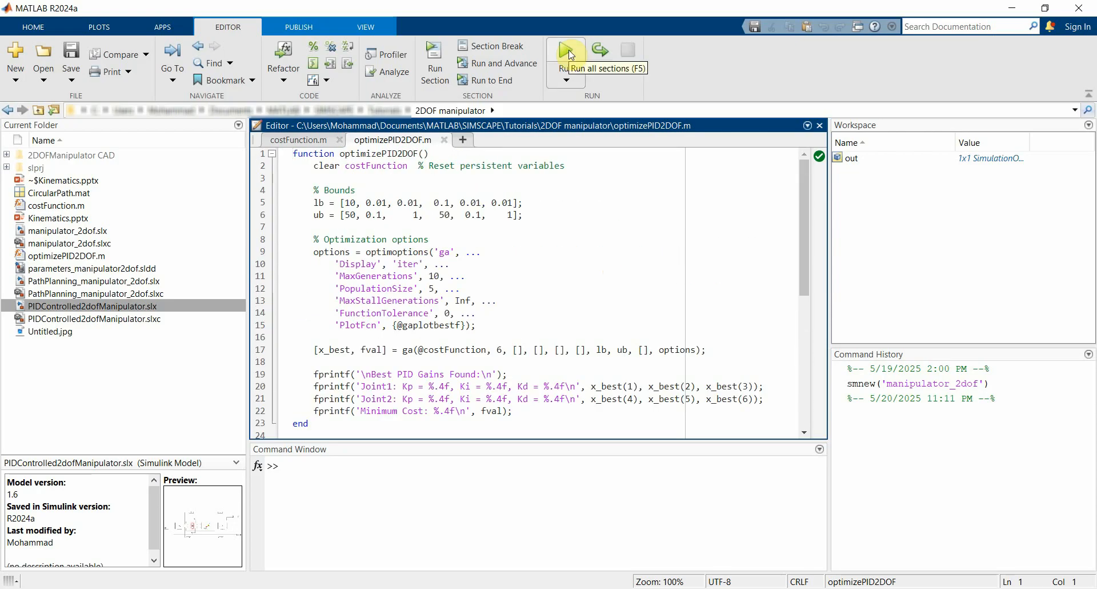
click(568, 52)
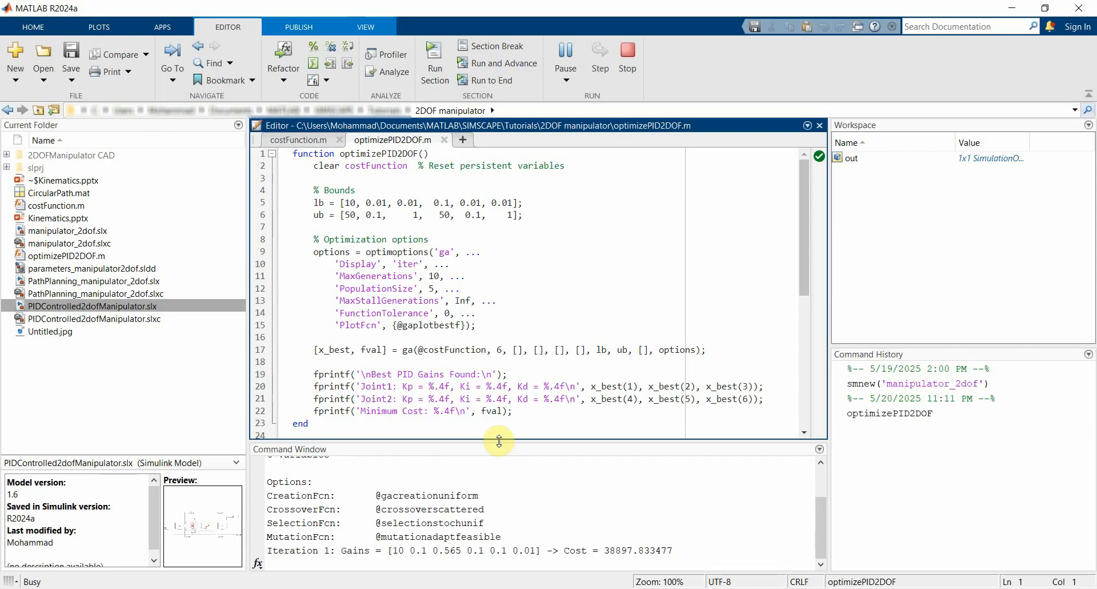
drag(499, 440, 510, 297)
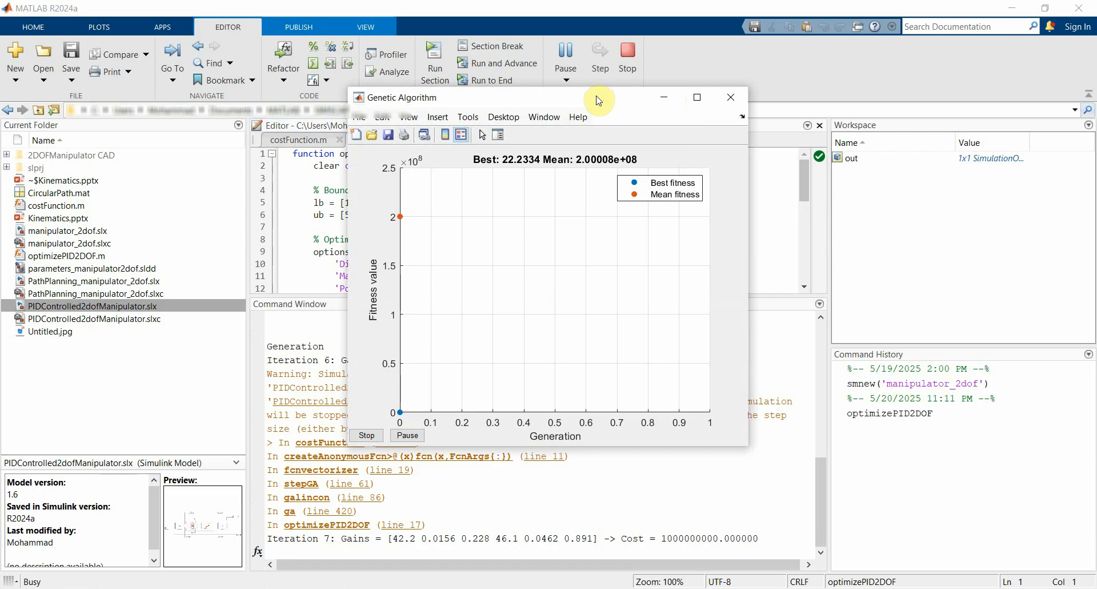
drag(598, 101, 306, 65)
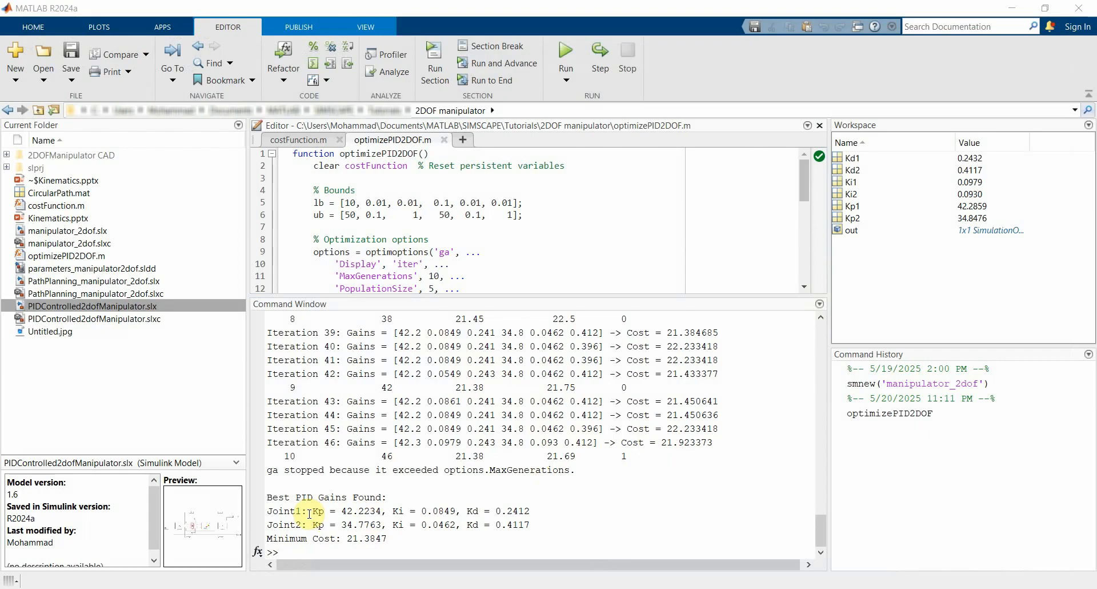
Step: Evaluate costFunction([Kp1,Ki1,Kd1,Kp2,Ki2,Kd2]) in the Command Window, and switch back to the Simulink model
click(576, 527)
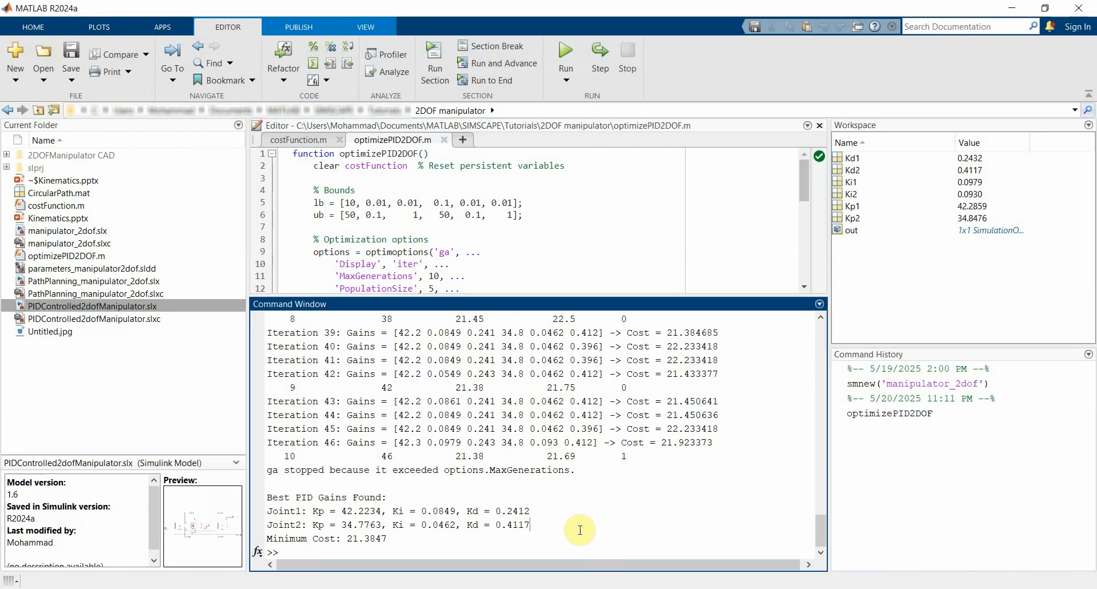
text(costfunction()
text([Kp1,Ki1,Kd1,Kp2,Ki2,Kd2)
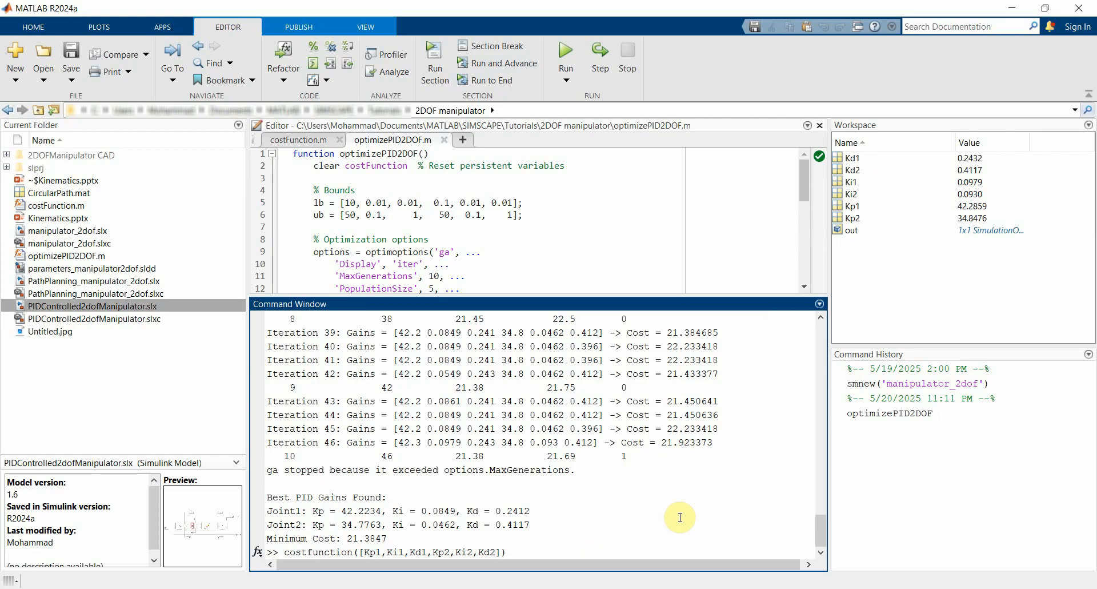
key(Return)
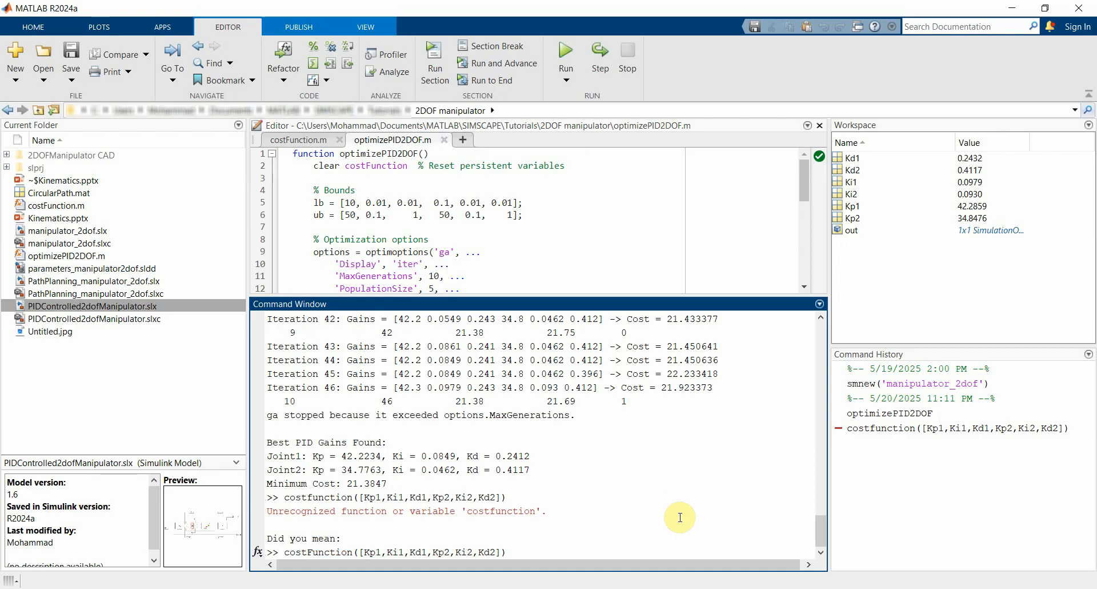
key(Return)
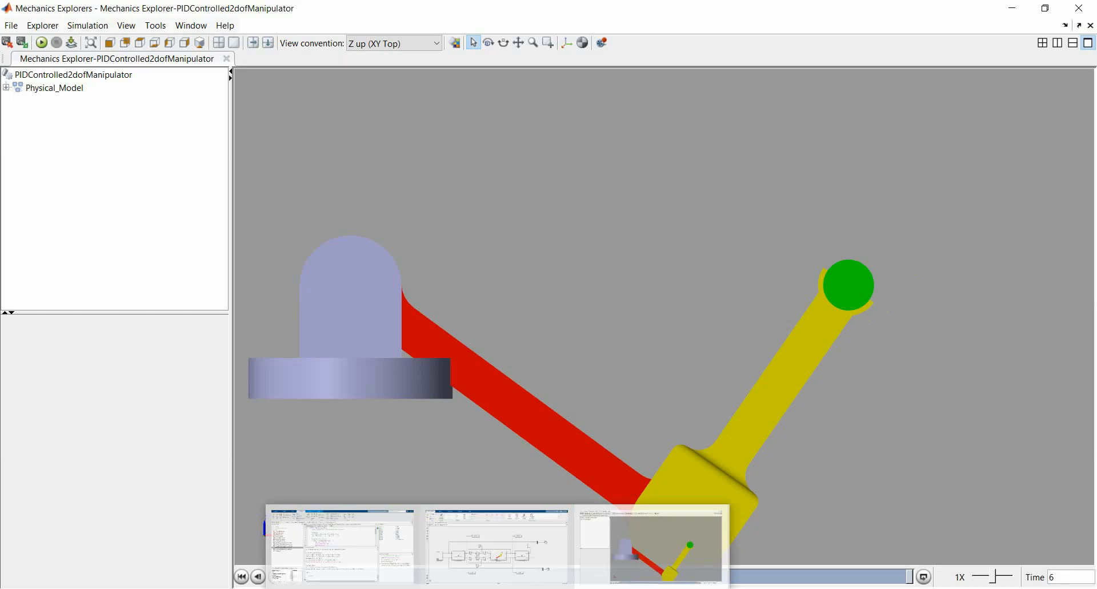
click(502, 549)
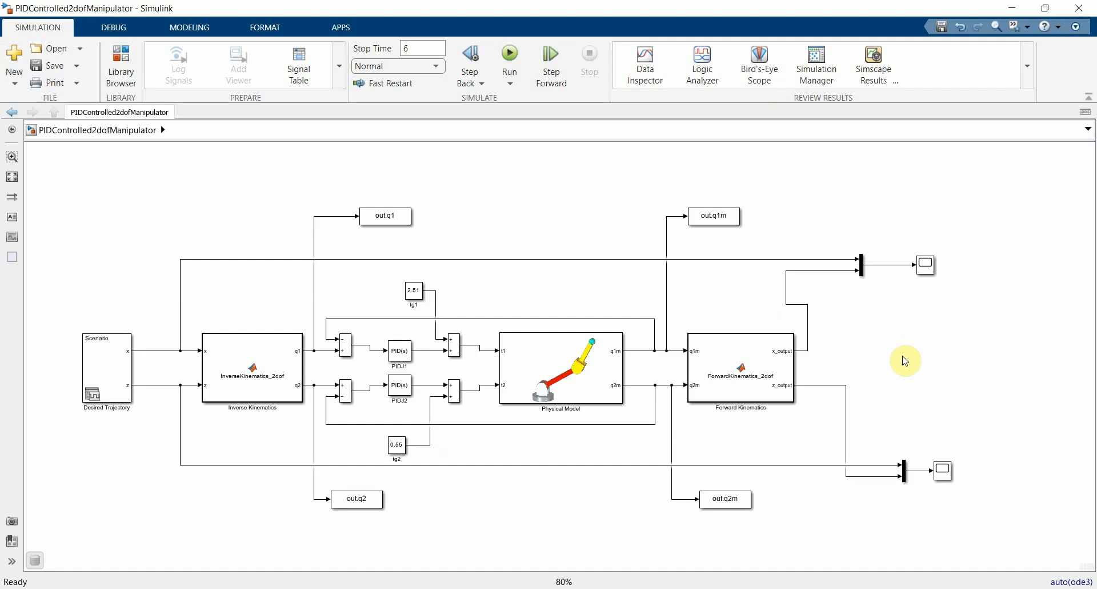
Step: Compare the desired and actual x and z trajectories in the two scopes, and close the plot windows
click(934, 277)
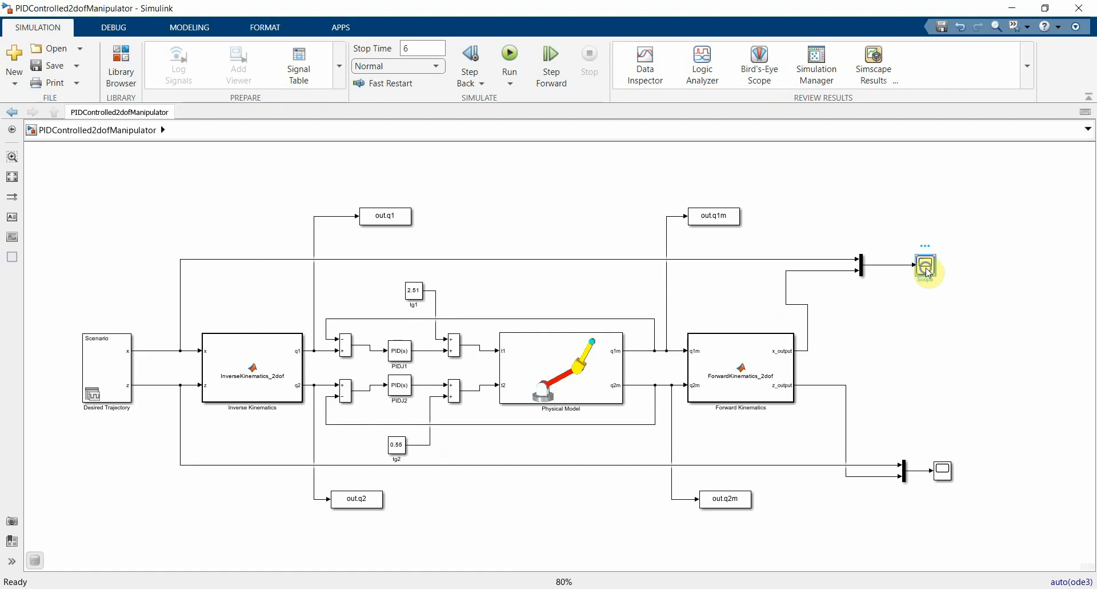
double_click(926, 264)
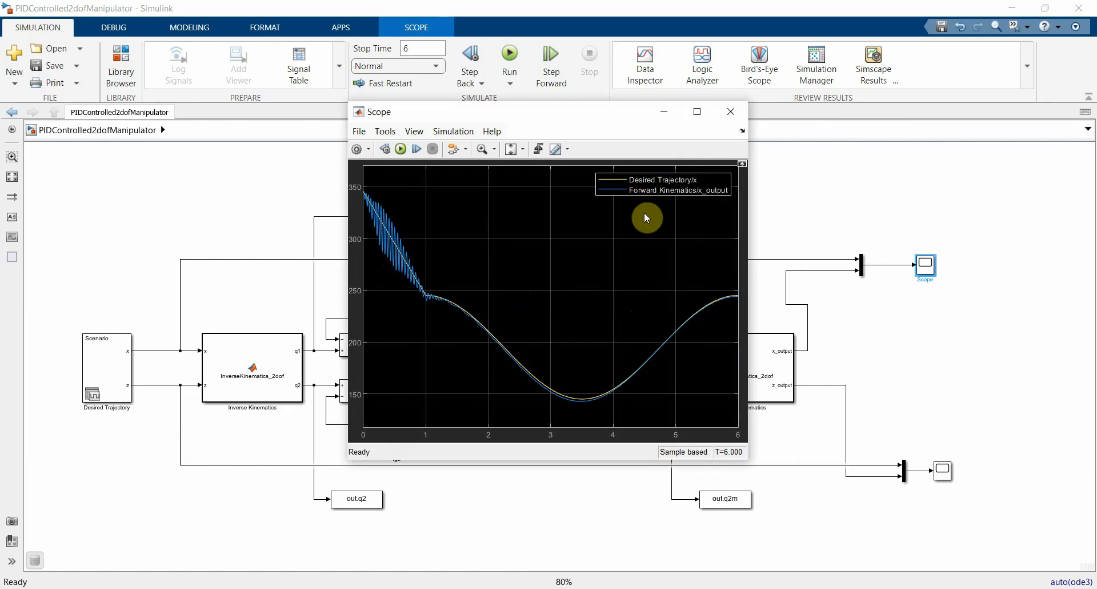
click(943, 469)
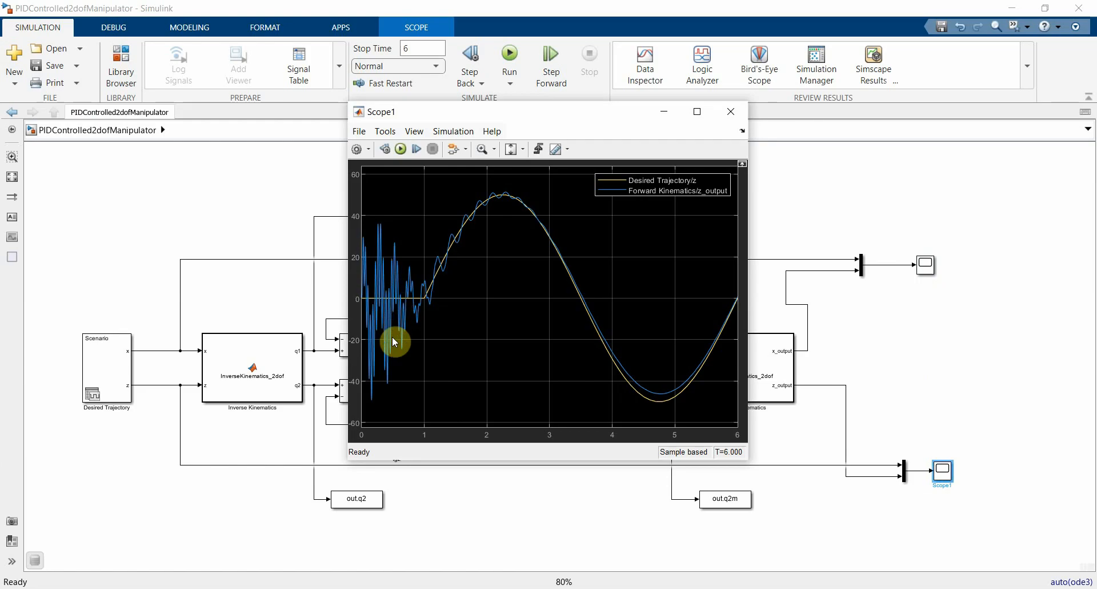
click(726, 121)
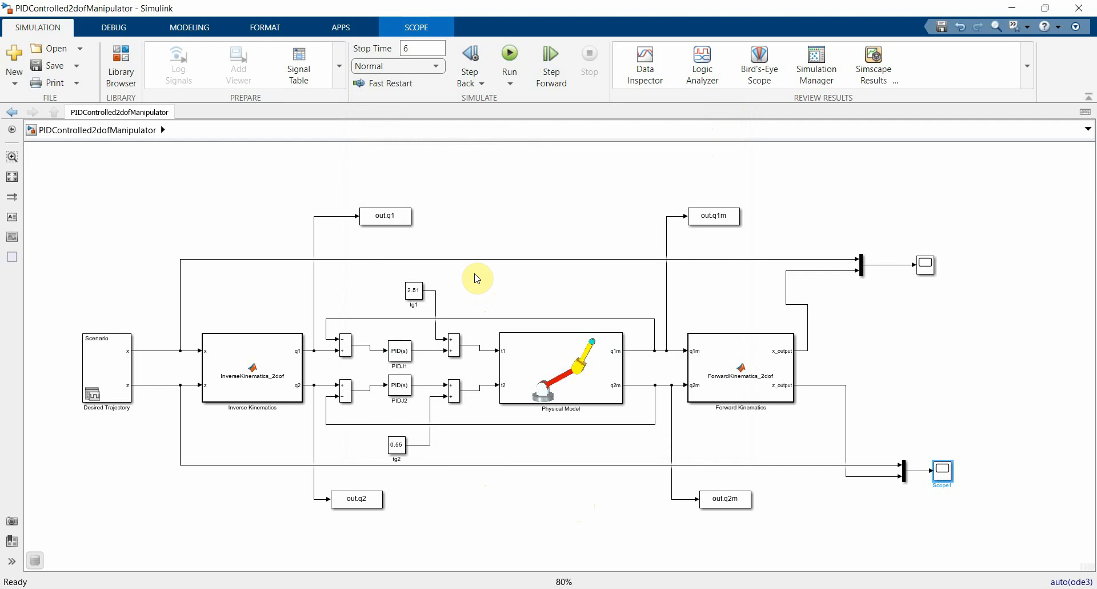
Step: Set the gravity torque constants tg1 and tg2 to 0, and save the model
click(416, 296)
double_click(415, 296)
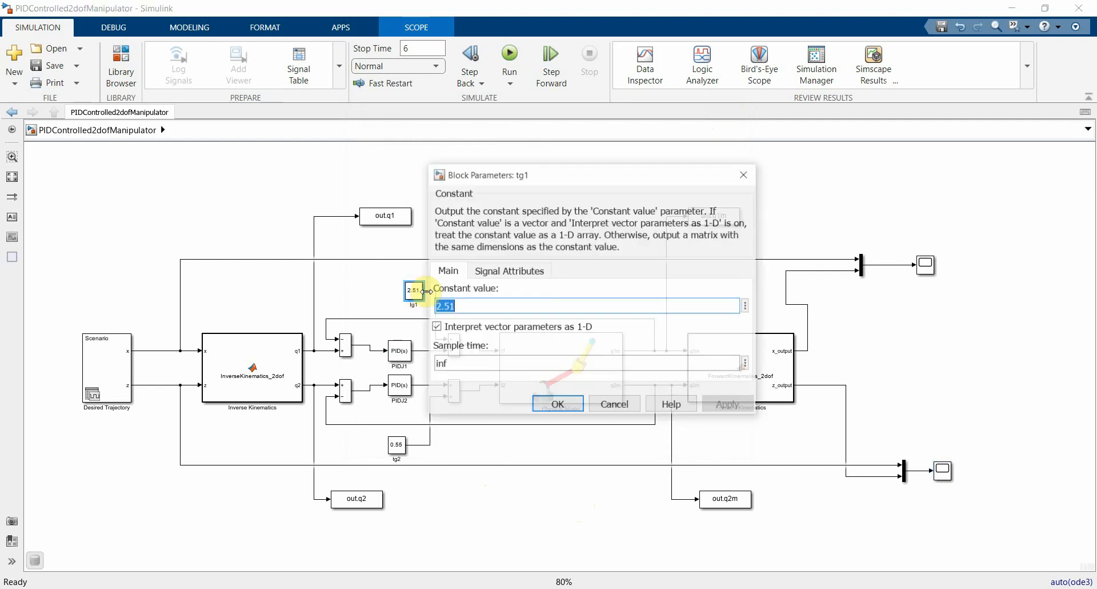
text(0)
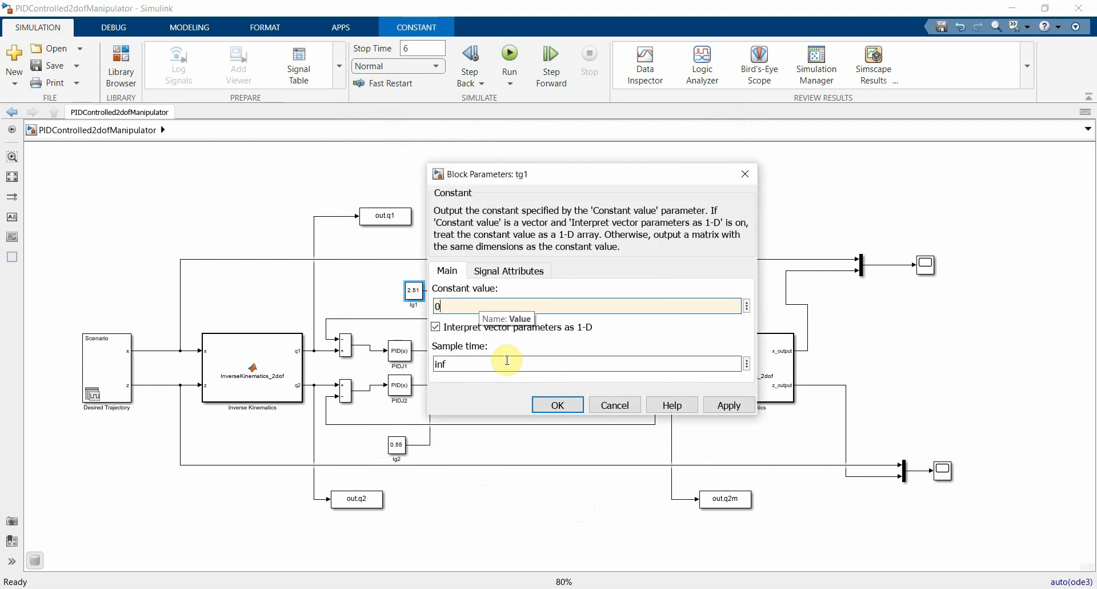
click(552, 408)
double_click(396, 444)
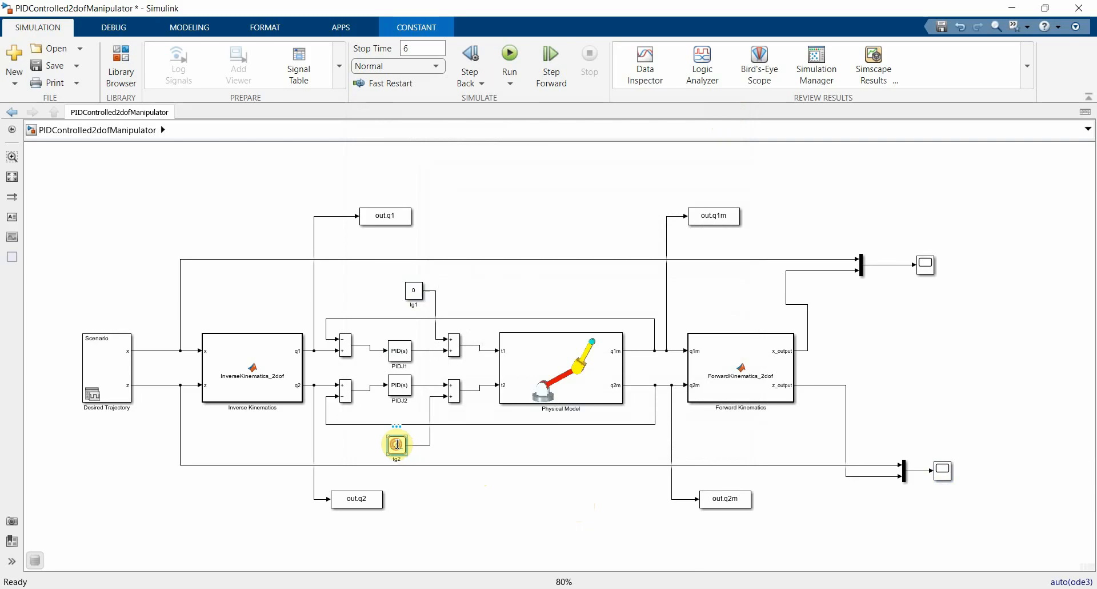
text(0)
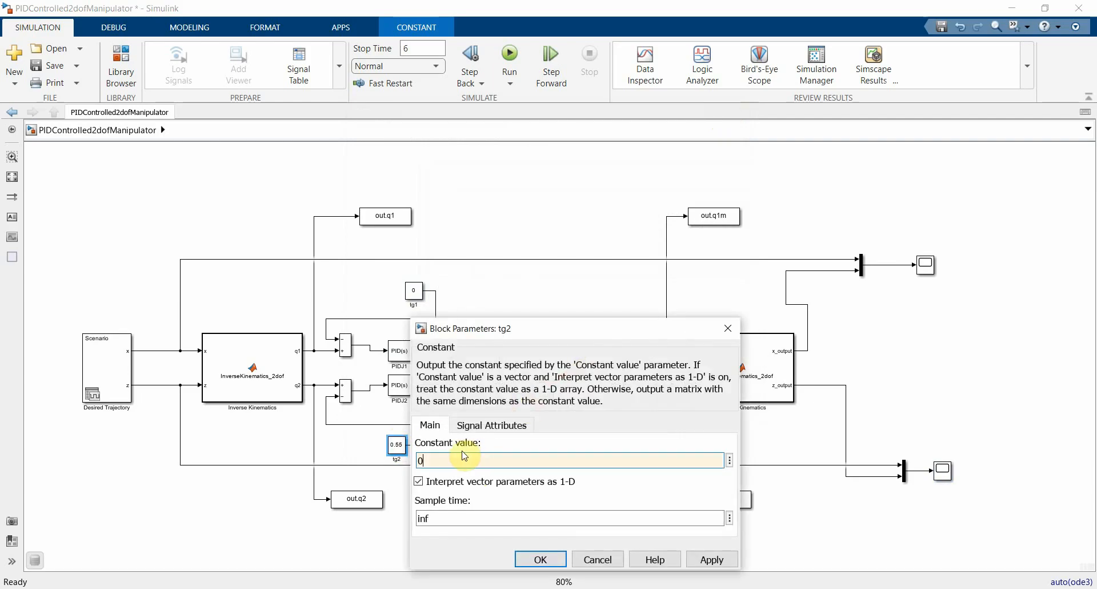
click(537, 559)
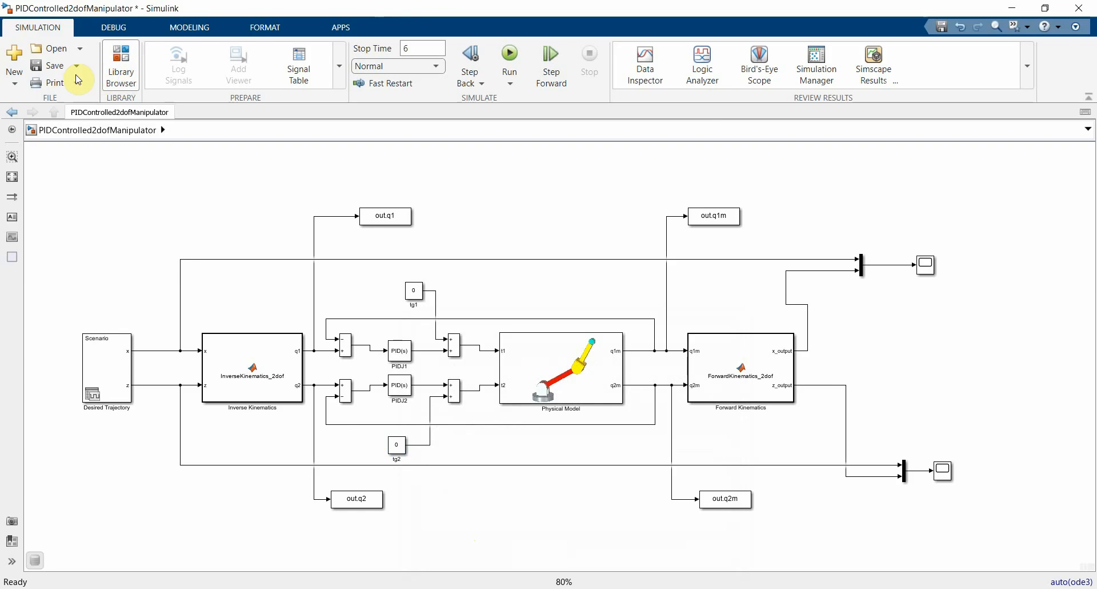
click(53, 65)
Step: Switch to MATLAB, clear the workspace and Command Window, and rerun the optimizePID2DOF genetic algorithm
click(439, 531)
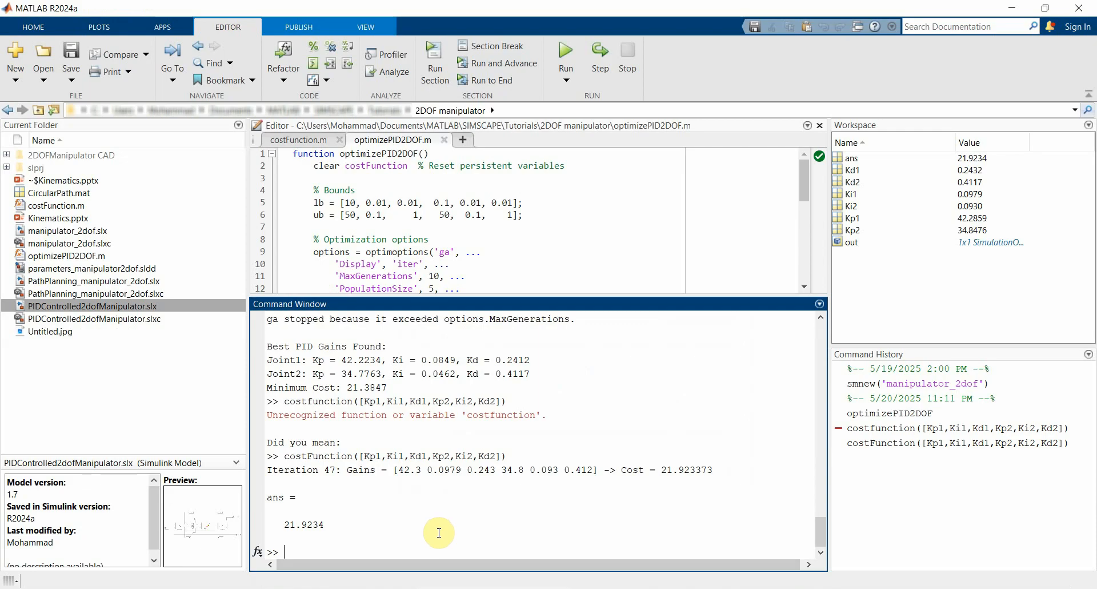
text(clear)
key(Return)
text(clc)
key(Return)
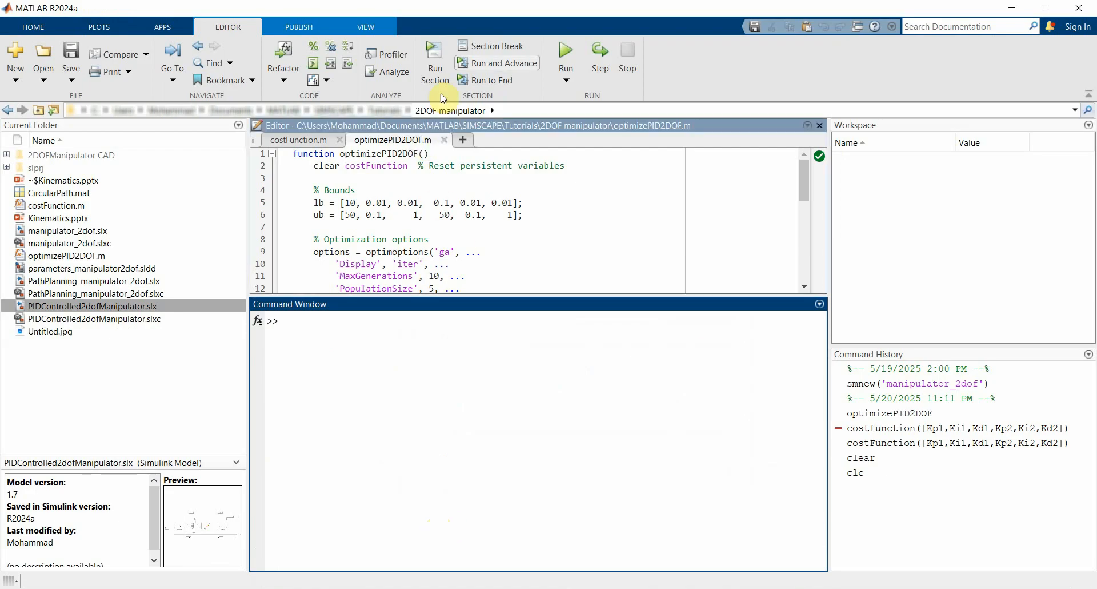
click(566, 50)
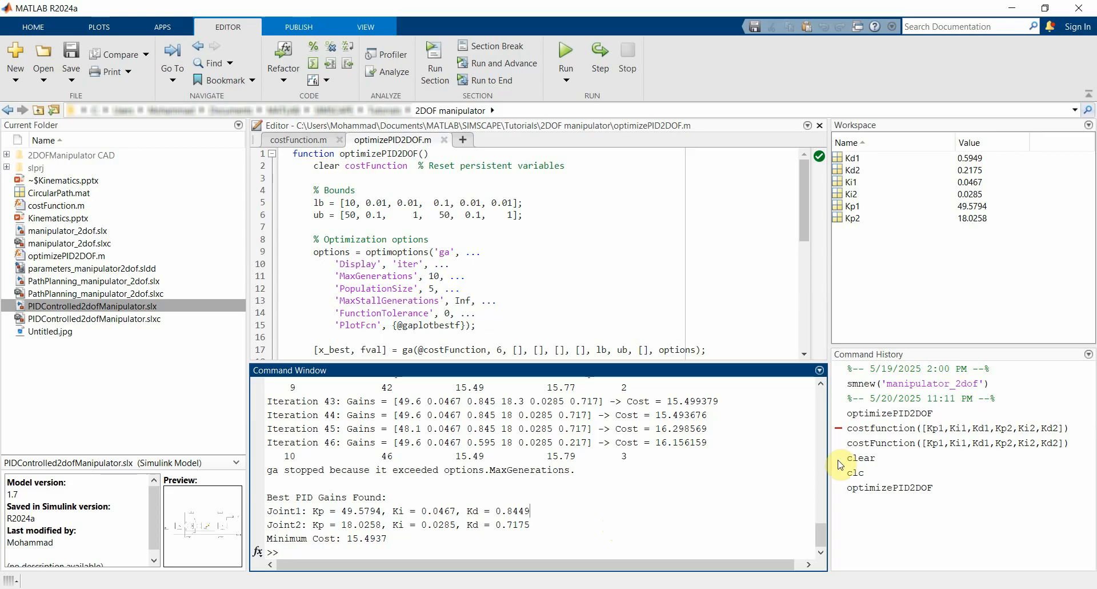
Step: Re-evaluate costFunction([Kp1,Ki1,Kd1,Kp2,Ki2,Kd2]) from the command history, and return to the Simulink model
click(893, 443)
key(Return)
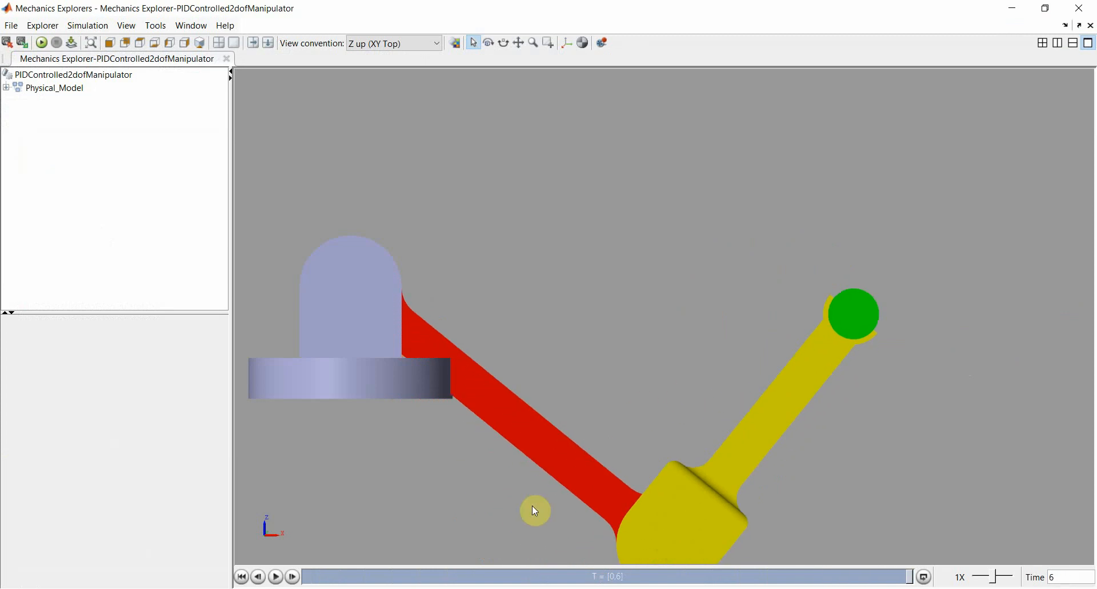
click(534, 588)
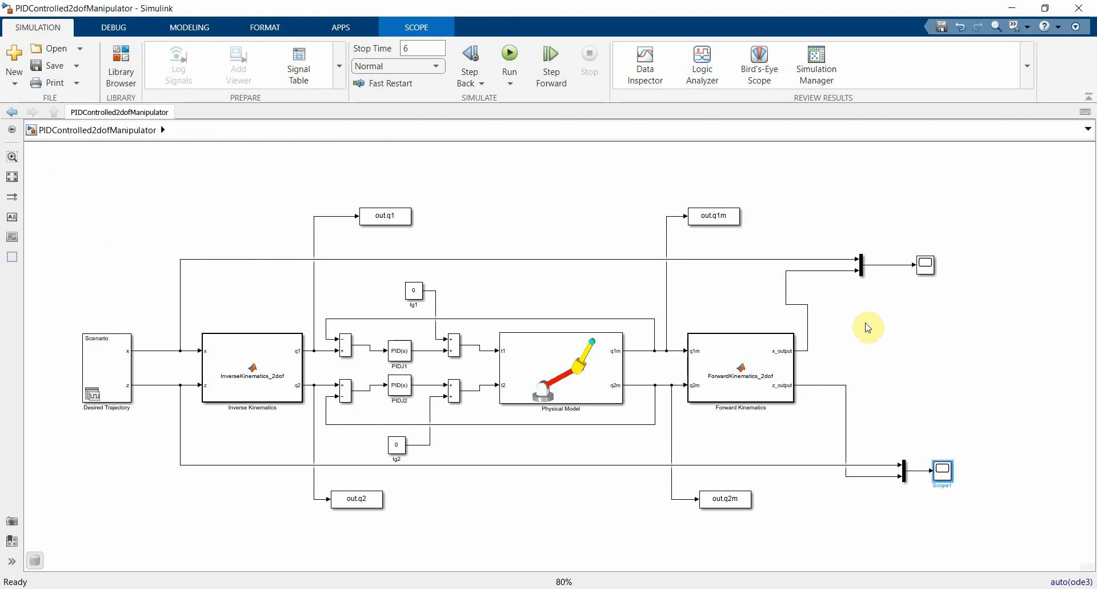
Step: Examine the x and z tracking plots for the run without gravity feedforward, moving the z scope aside before closing it
click(926, 269)
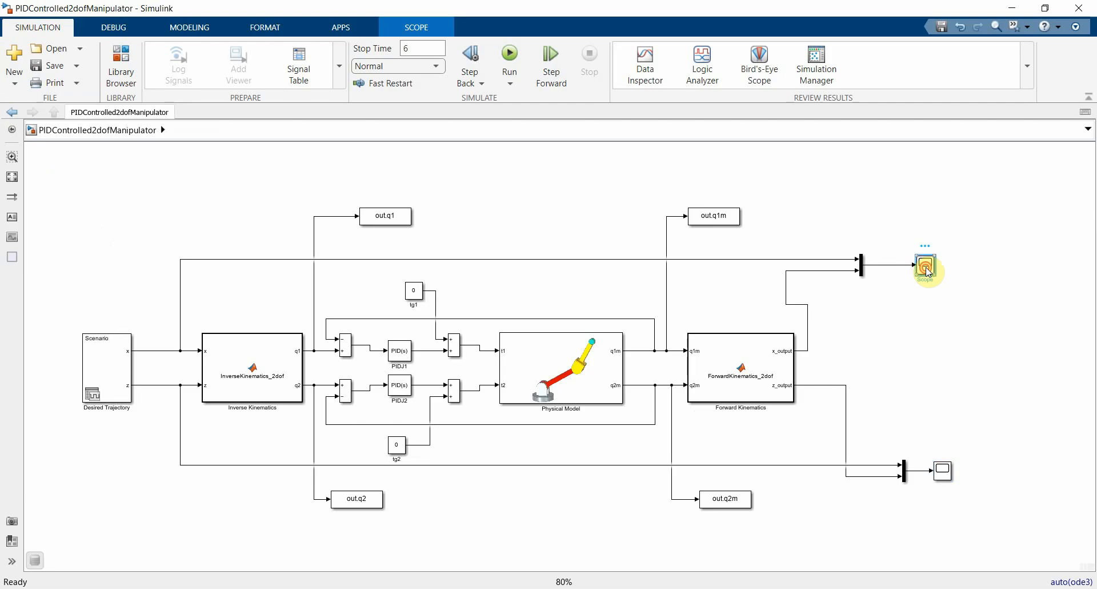
double_click(926, 270)
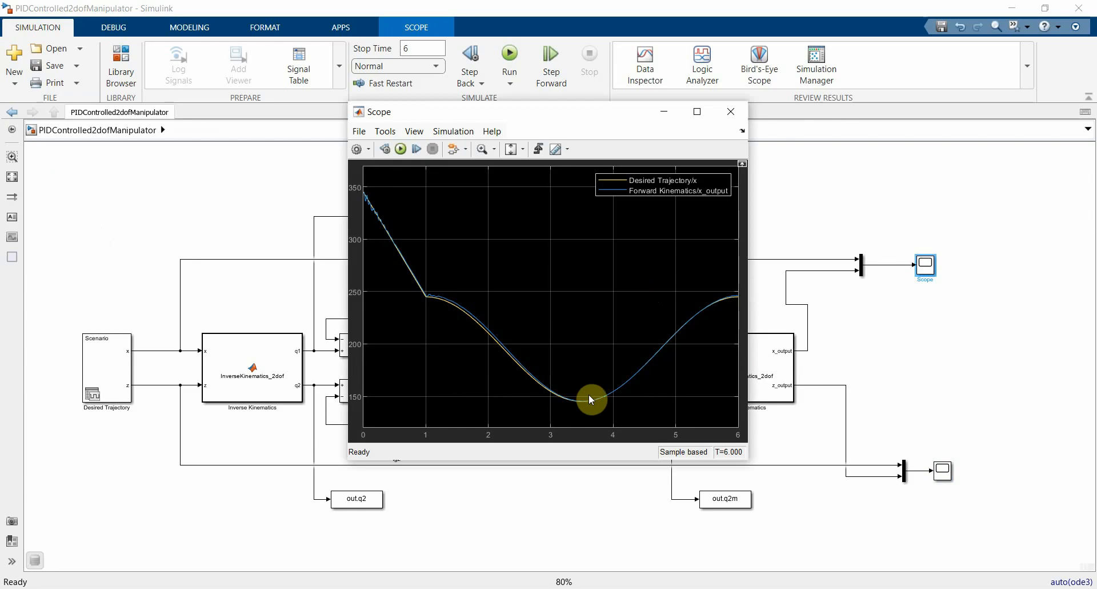
click(942, 470)
double_click(941, 470)
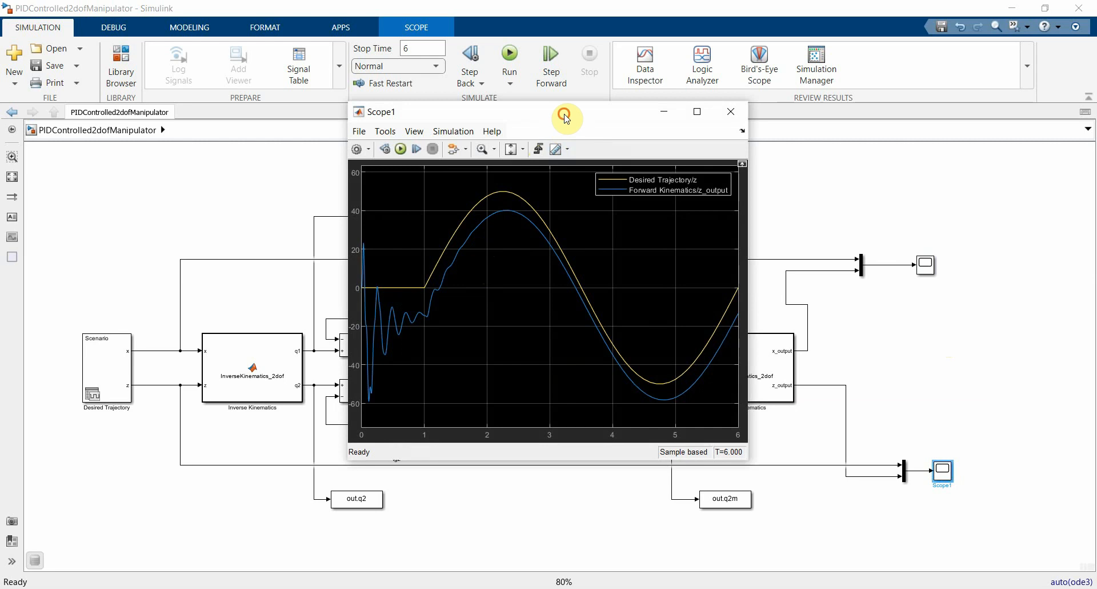
drag(563, 114, 747, 156)
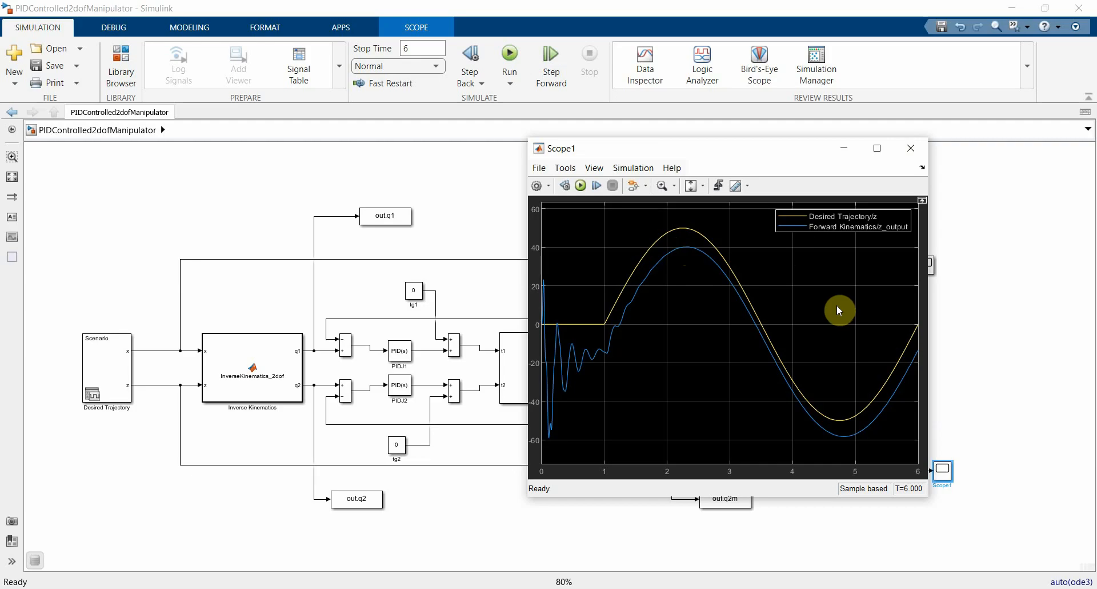
click(913, 149)
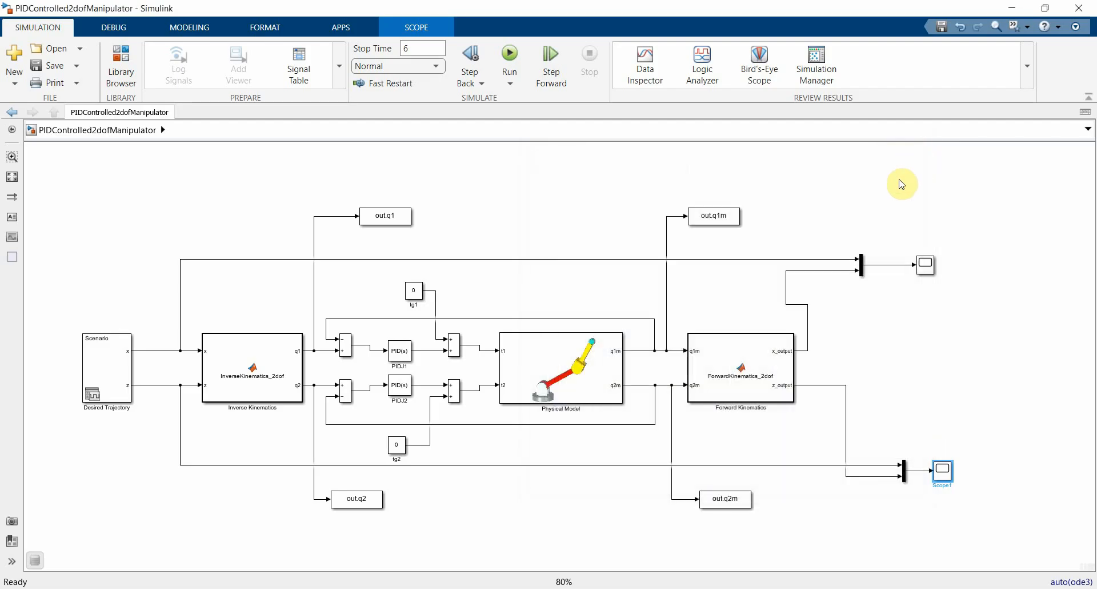